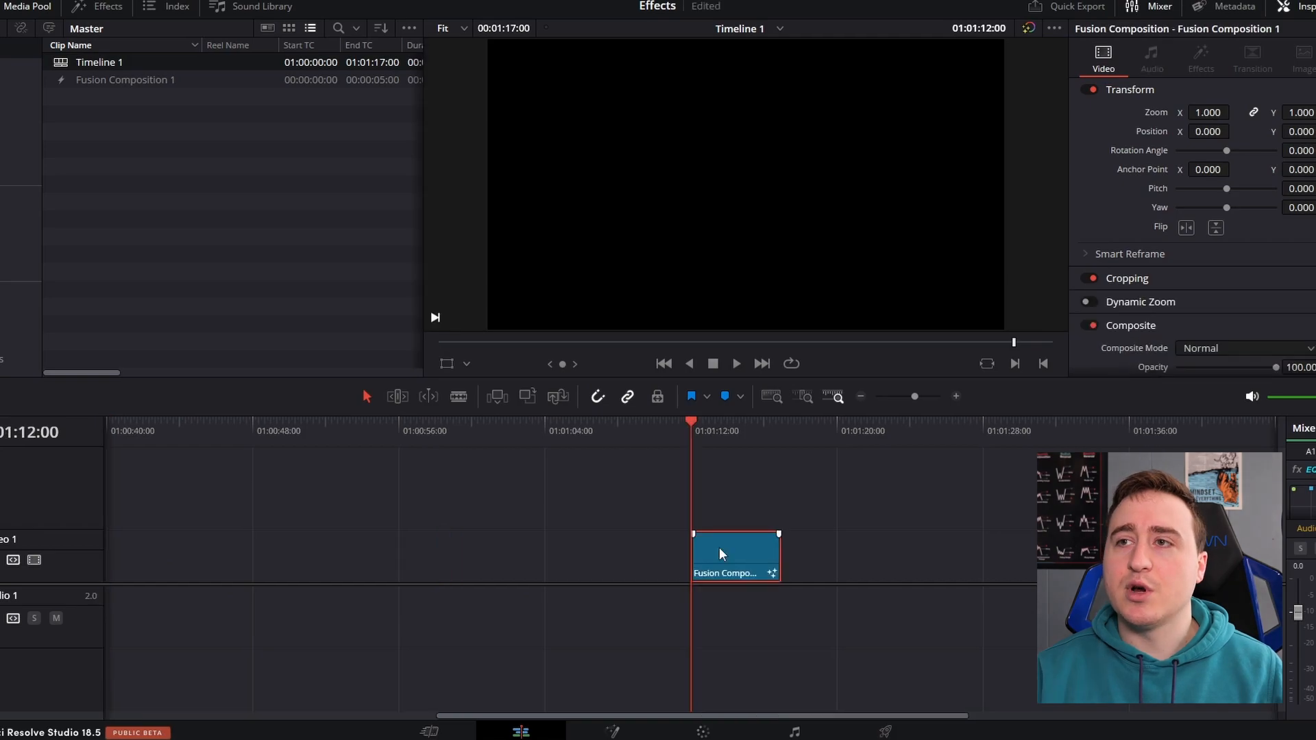
Open the timeline's Fusion composition clip in the Fusion page
{"action": "right_click", "coordinate": [733, 554]}
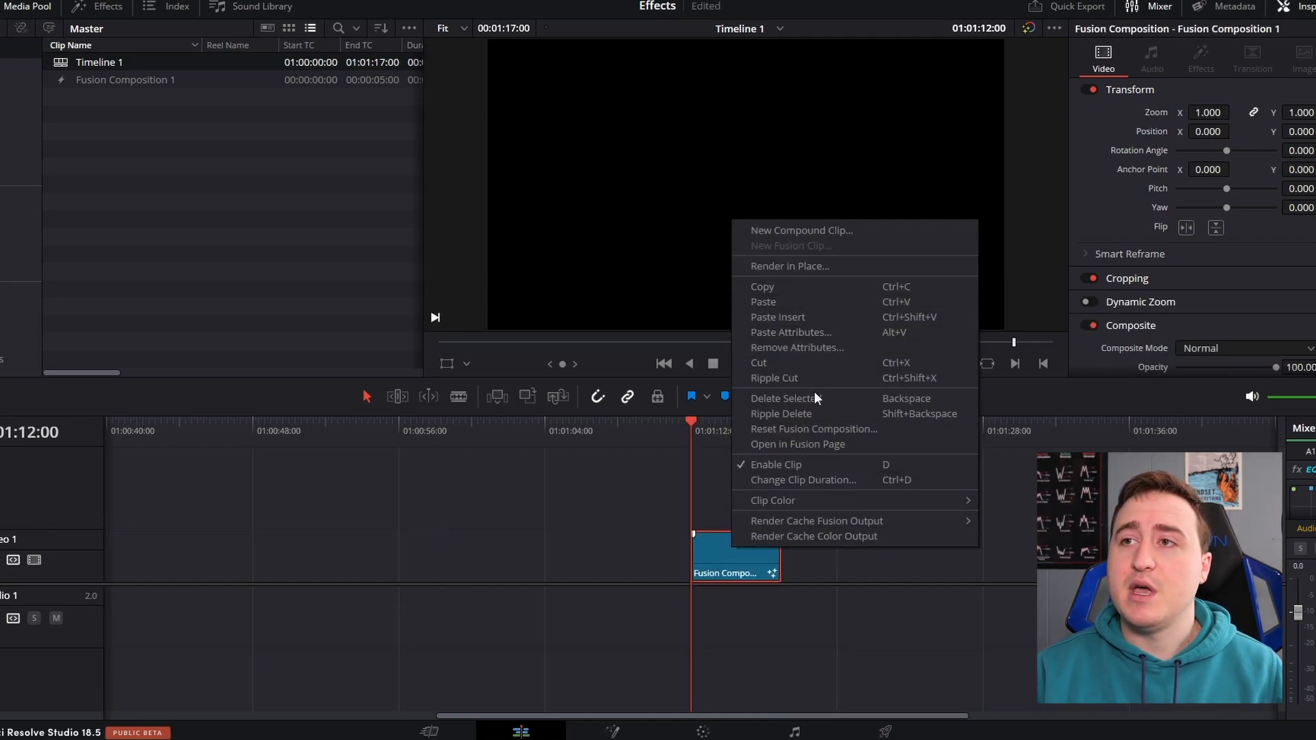
{"action": "left_click", "coordinate": [802, 446]}
{"action": "left_click_drag", "start_coordinate": [454, 602], "coordinate": [668, 592]}
{"action": "left_click_drag", "start_coordinate": [291, 620], "coordinate": [841, 614]}
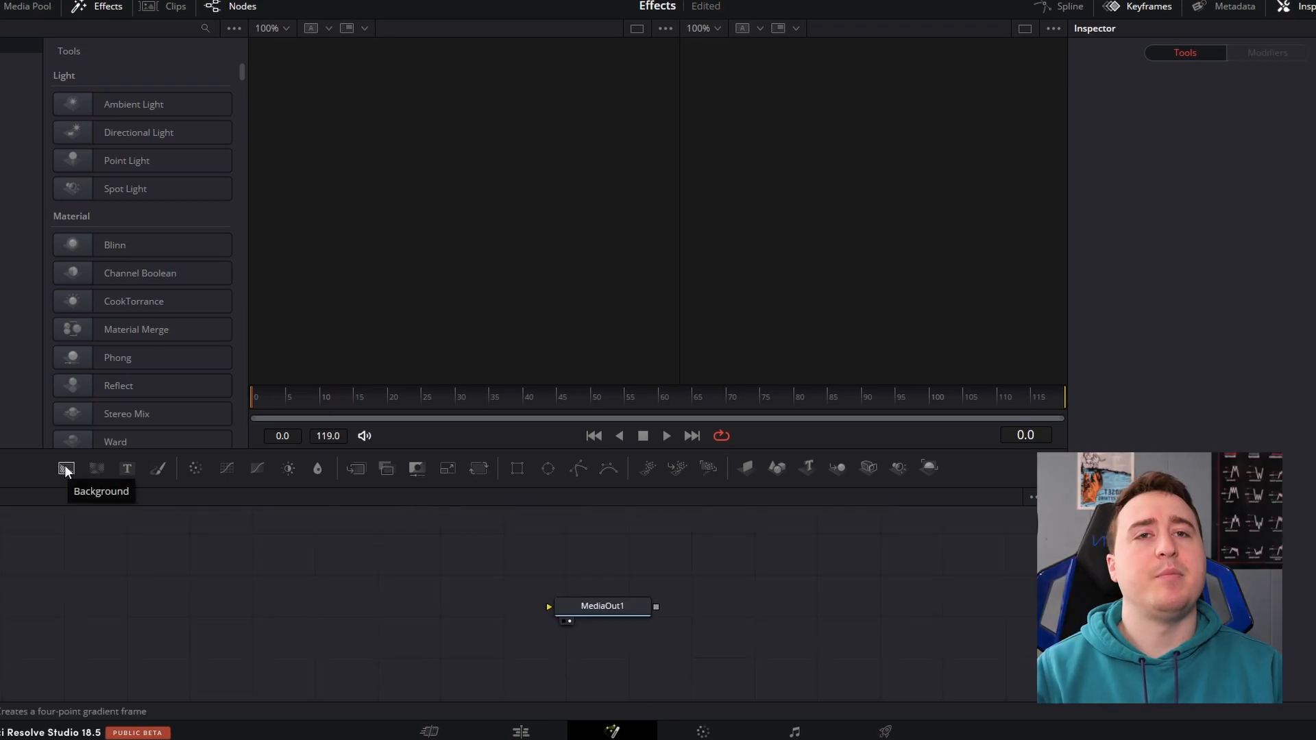
Add a Background node in the empty area before MediaOut1 and attach a Merge node to its output
{"action": "left_click", "coordinate": [65, 469]}
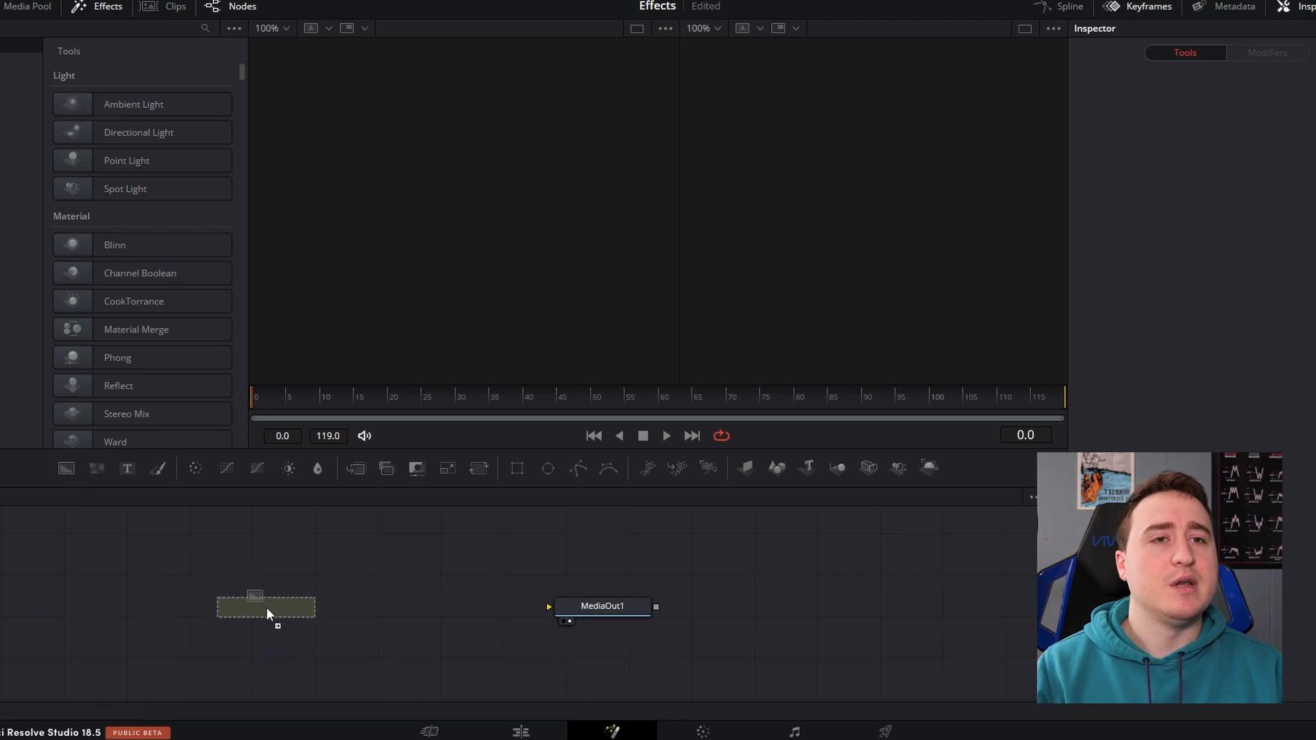
{"action": "left_click", "coordinate": [266, 607]}
{"action": "mouse_move", "coordinate": [290, 607]}
{"action": "left_mouse_down"}
{"action": "mouse_move", "coordinate": [368, 616]}
{"action": "mouse_move", "coordinate": [303, 619]}
{"action": "left_mouse_up"}
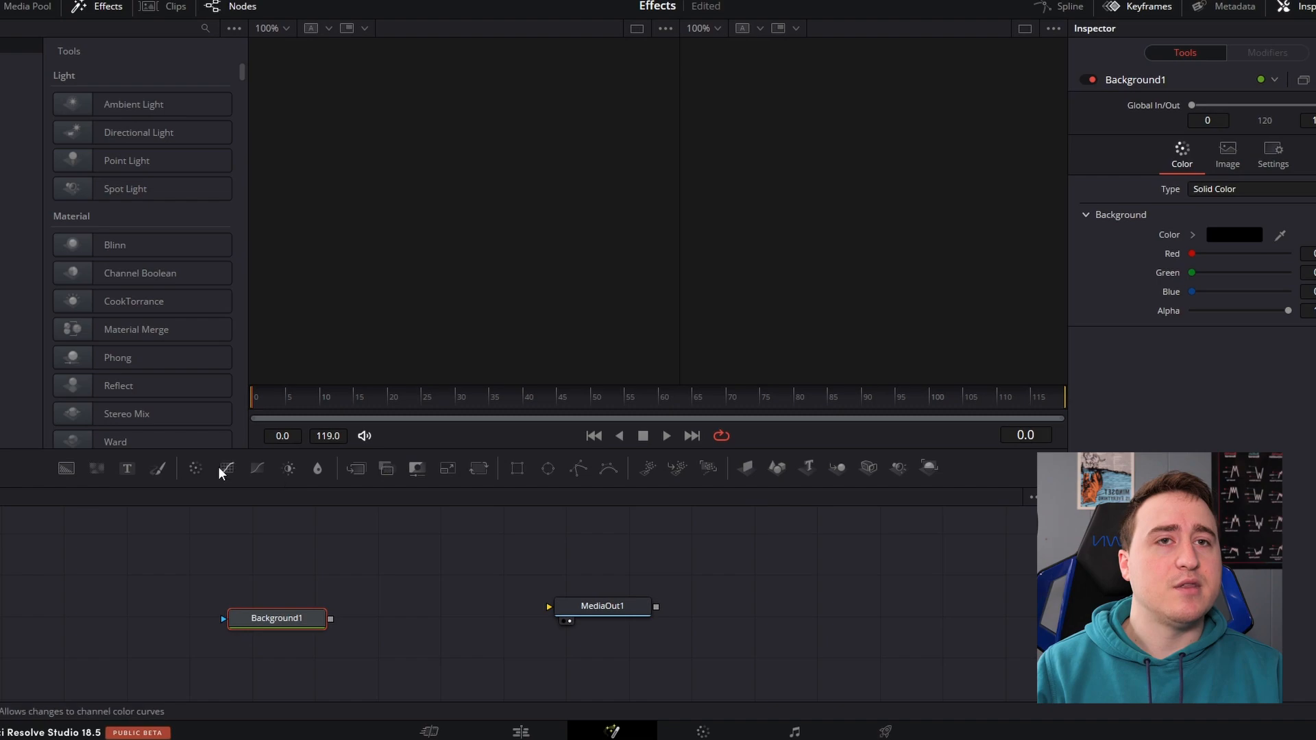
{"action": "left_click", "coordinate": [355, 471]}
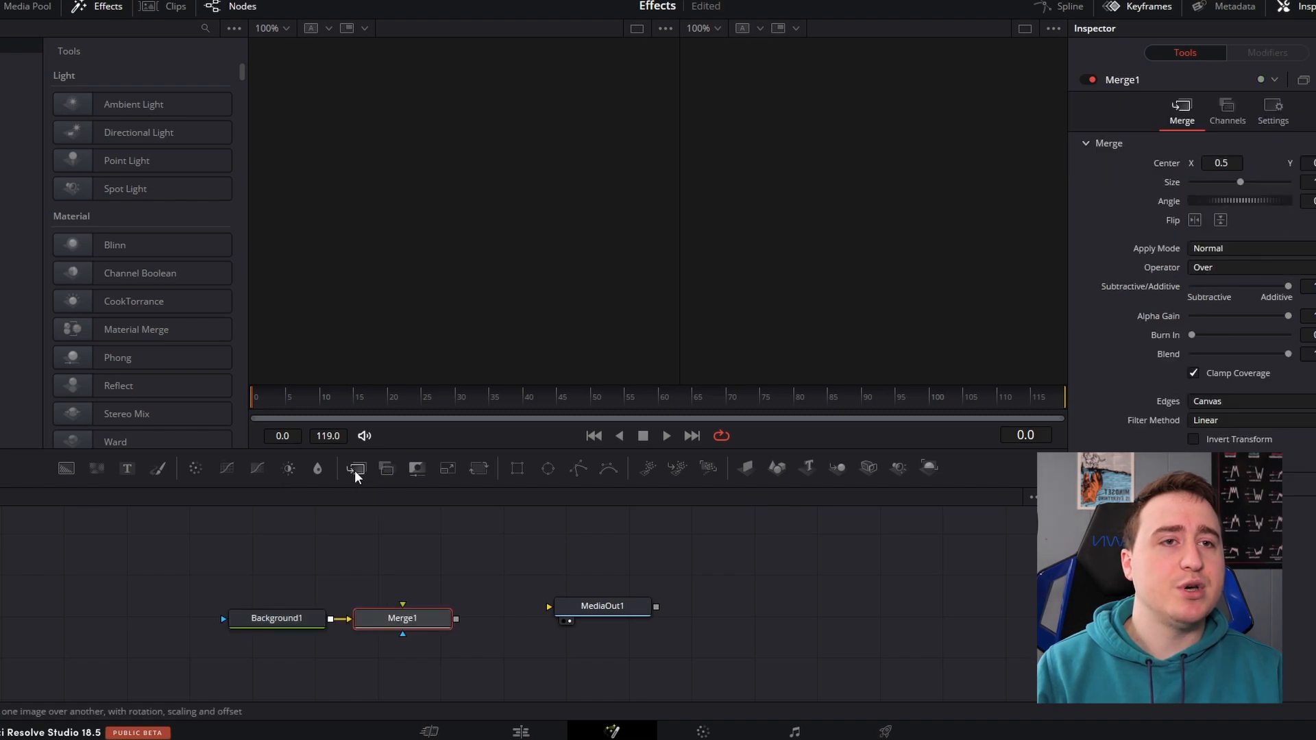
Add a Text node connected to Merge1's foreground input, deleting the extra Merge2 node that comes with it
{"action": "left_click", "coordinate": [133, 472]}
{"action": "left_click", "coordinate": [415, 659]}
{"action": "left_click", "coordinate": [414, 659]}
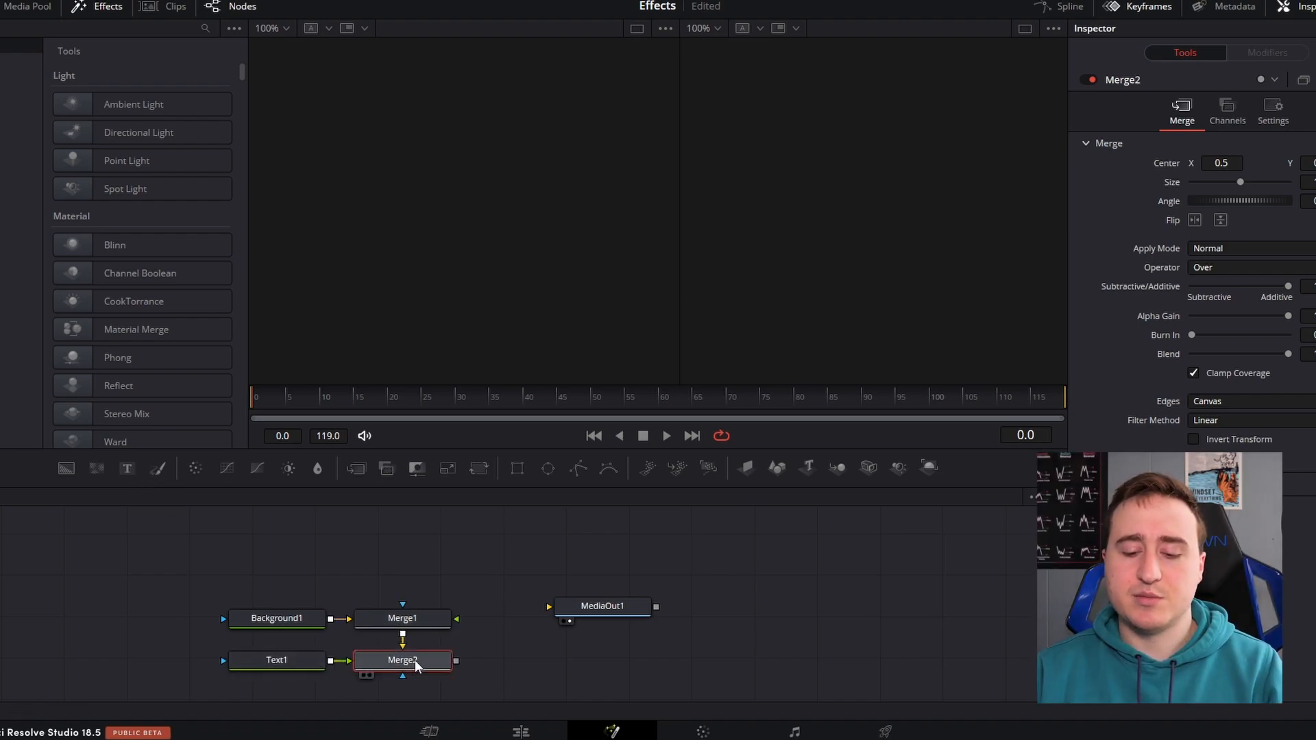
{"action": "key", "text": "Delete"}
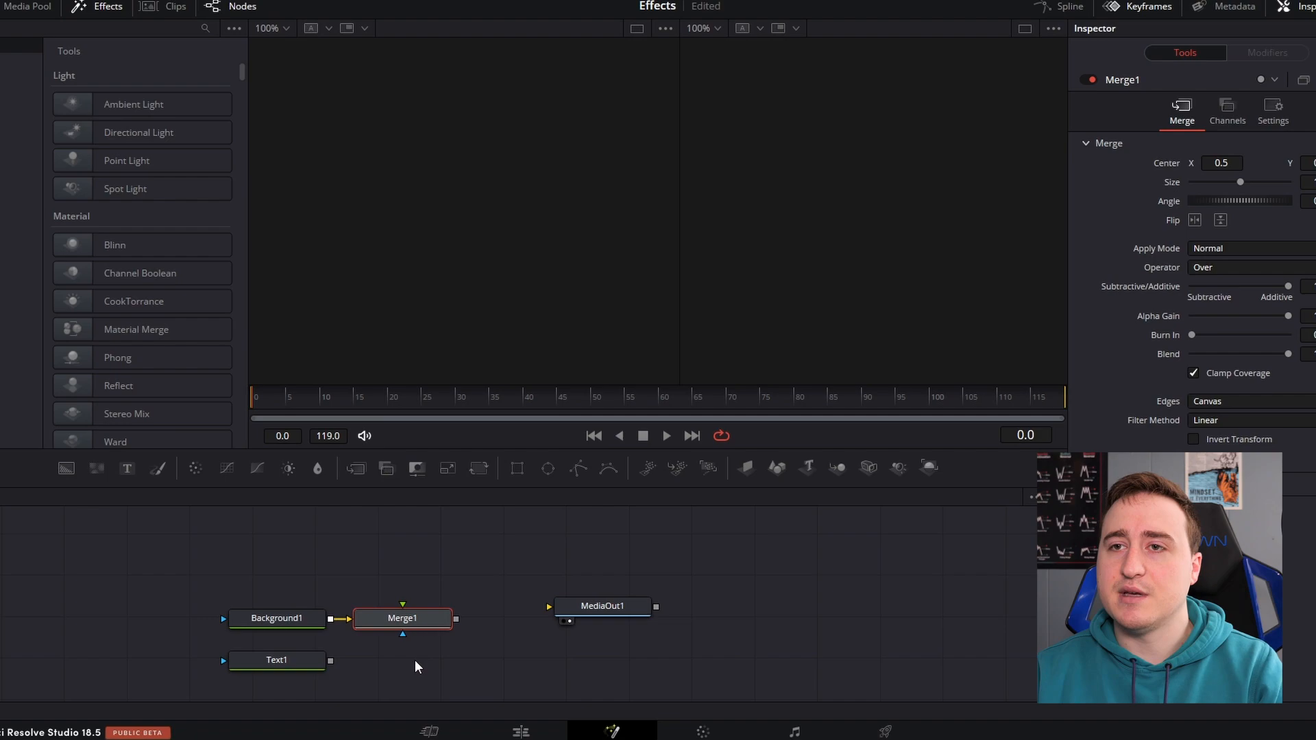
{"action": "left_click_drag", "start_coordinate": [277, 664], "coordinate": [403, 606]}
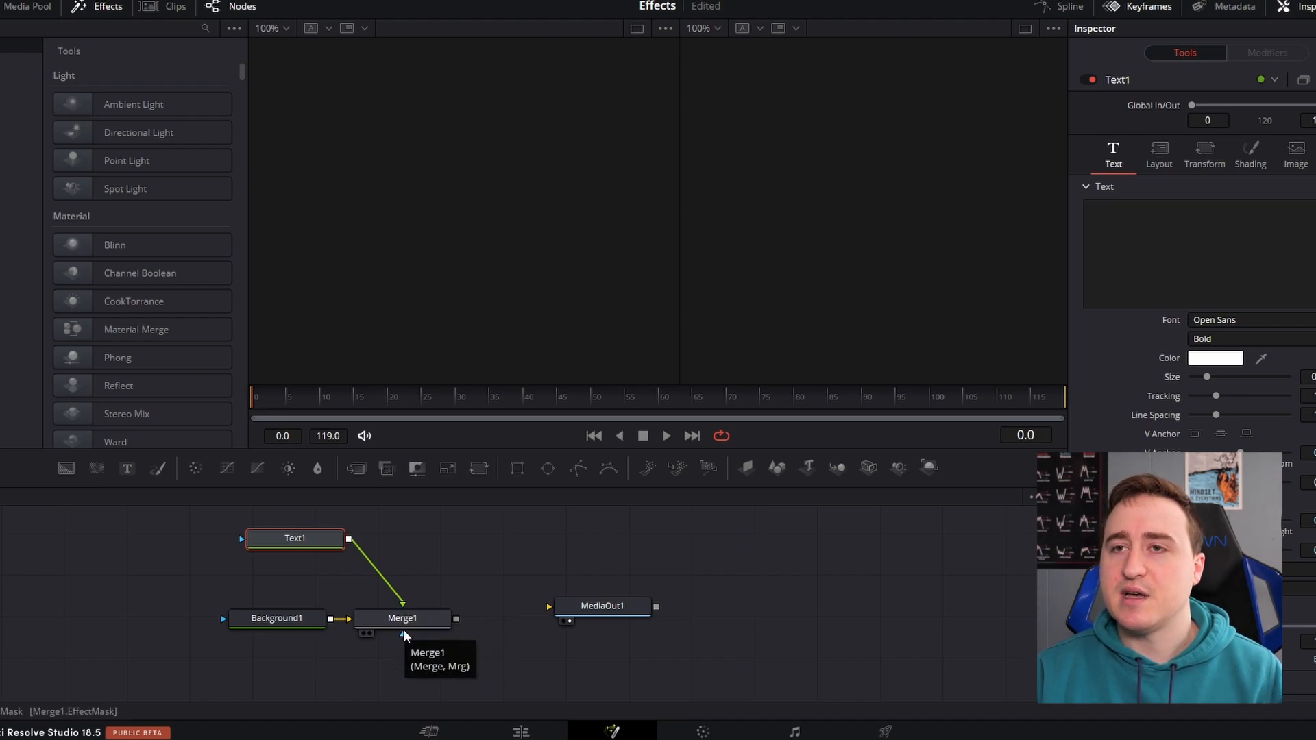
Connect Merge1 to MediaOut1 and make Background1 transparent by setting its alpha to 0.0
{"action": "left_click_drag", "start_coordinate": [455, 619], "coordinate": [549, 607]}
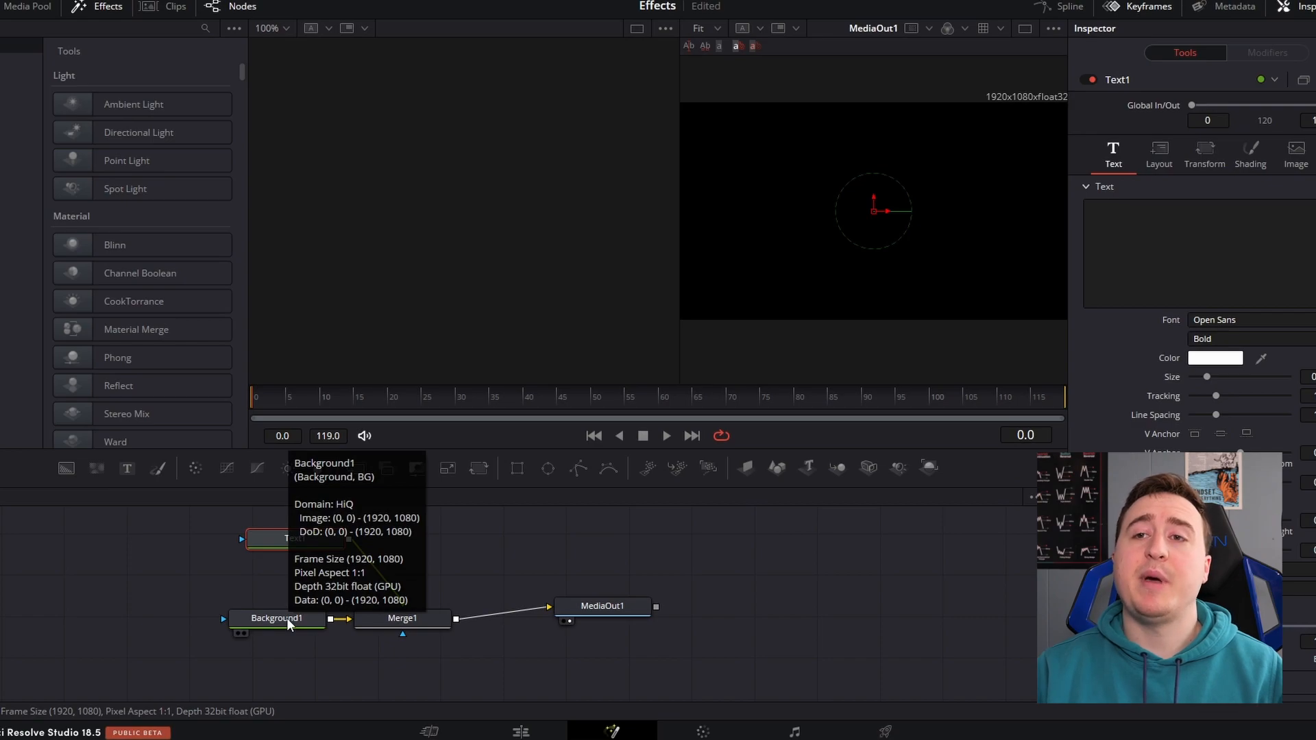
{"action": "left_click", "coordinate": [286, 619]}
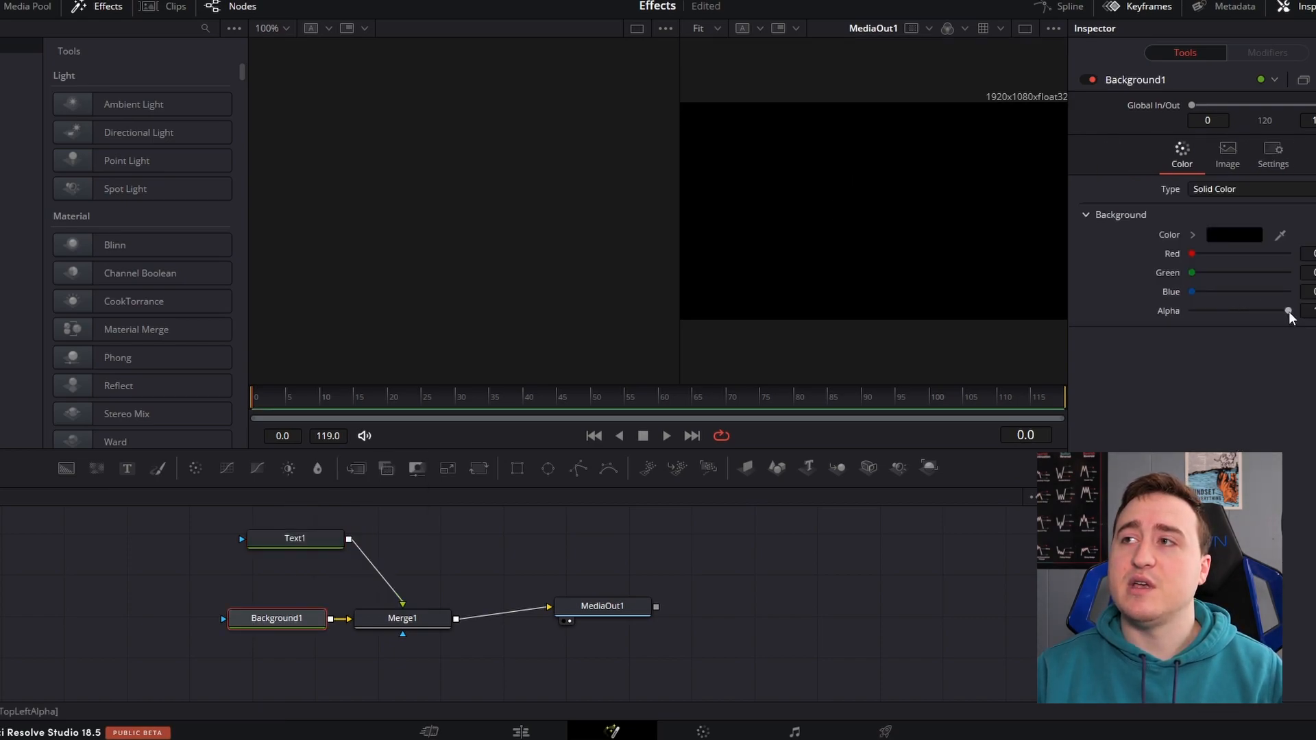
{"action": "left_click_drag", "start_coordinate": [1290, 312], "coordinate": [1191, 312]}
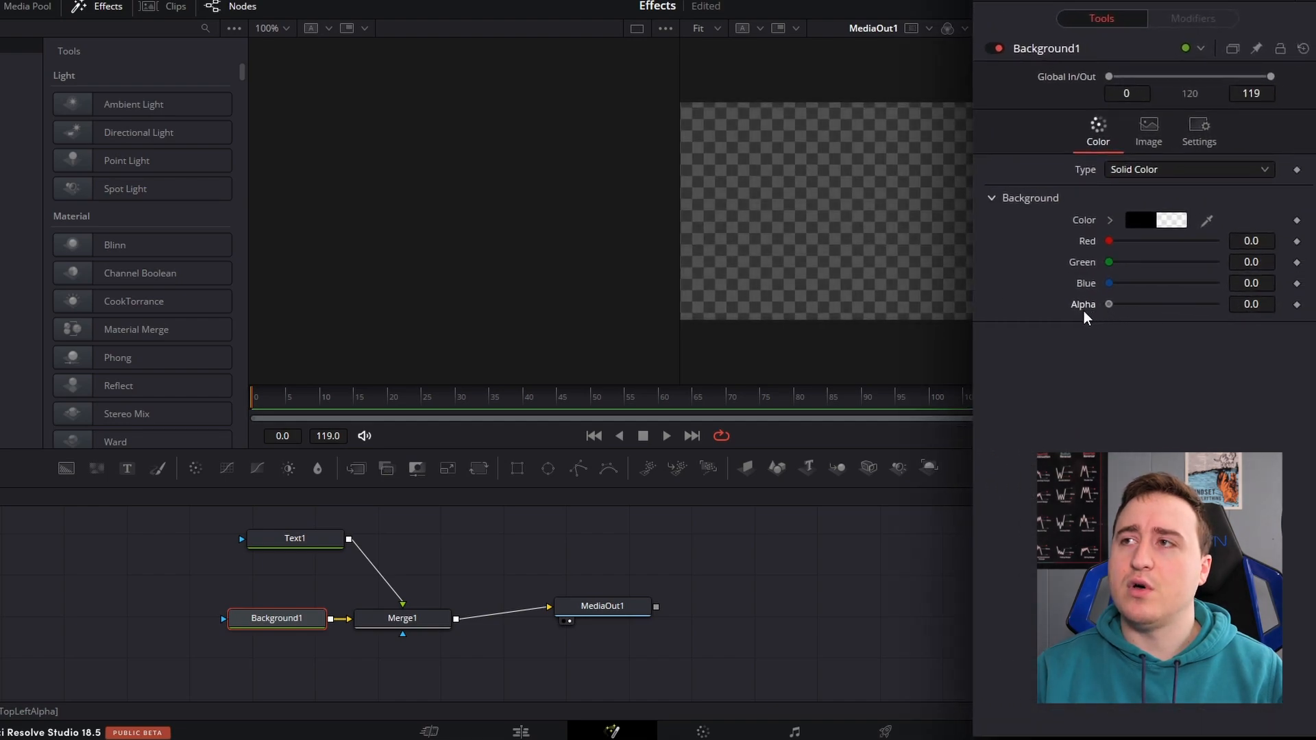
Enter random trial text in the Text1 node and clear it again
{"action": "left_click", "coordinate": [297, 535]}
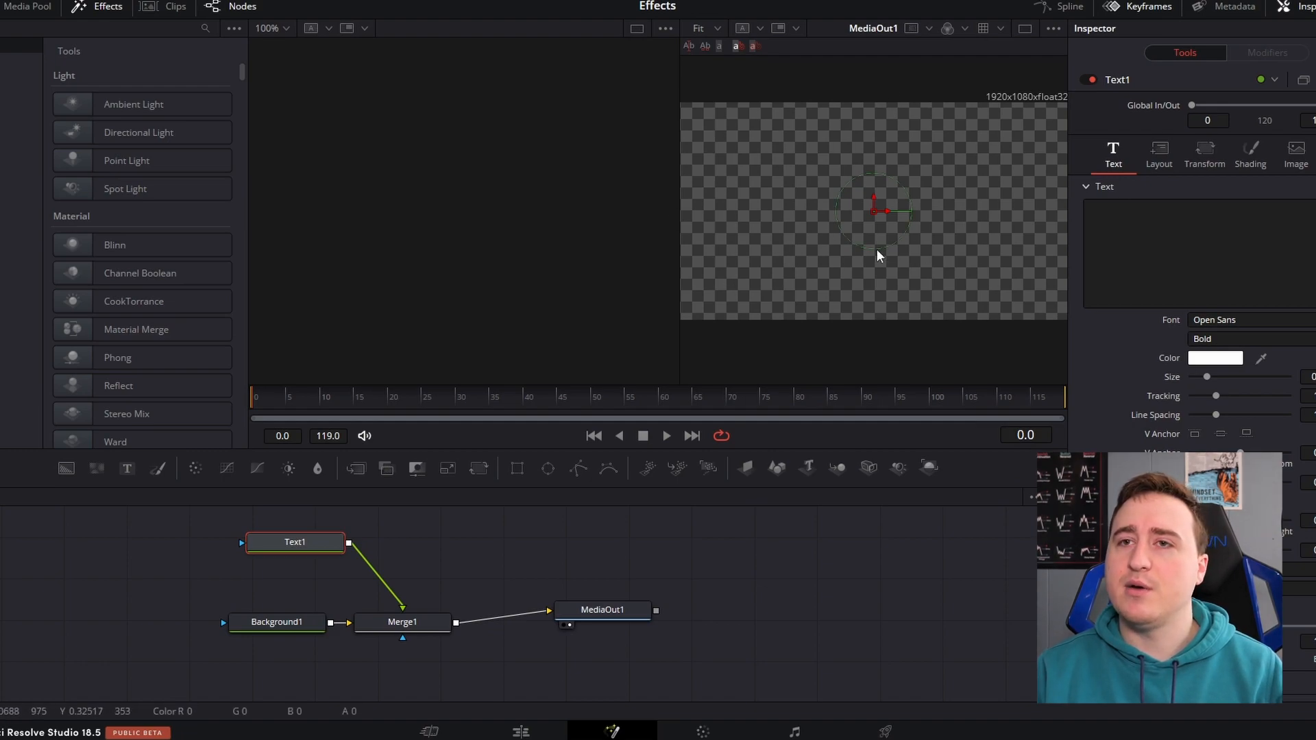
{"action": "left_click", "coordinate": [1181, 227]}
{"action": "type", "text": "dkjfls"}
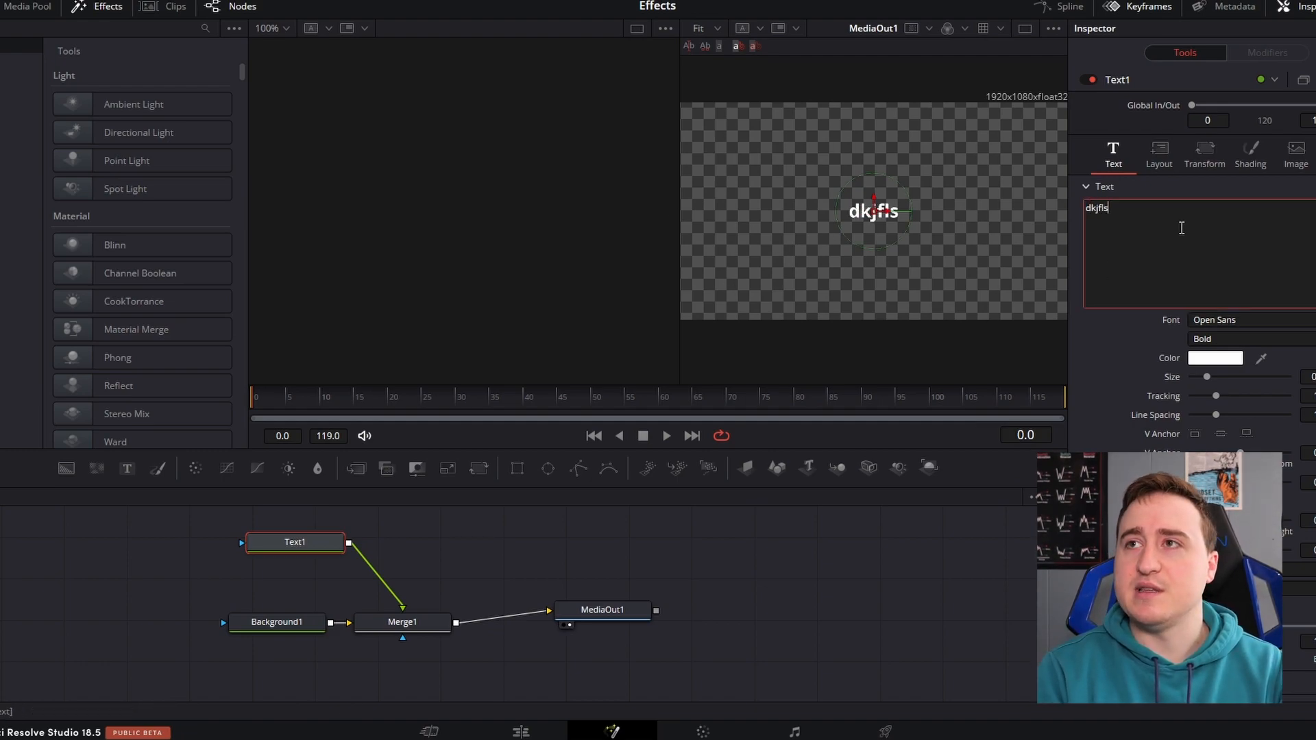
{"action": "type", "text": "hfdjkfsjlkfdshfjhskfsjhfklds"}
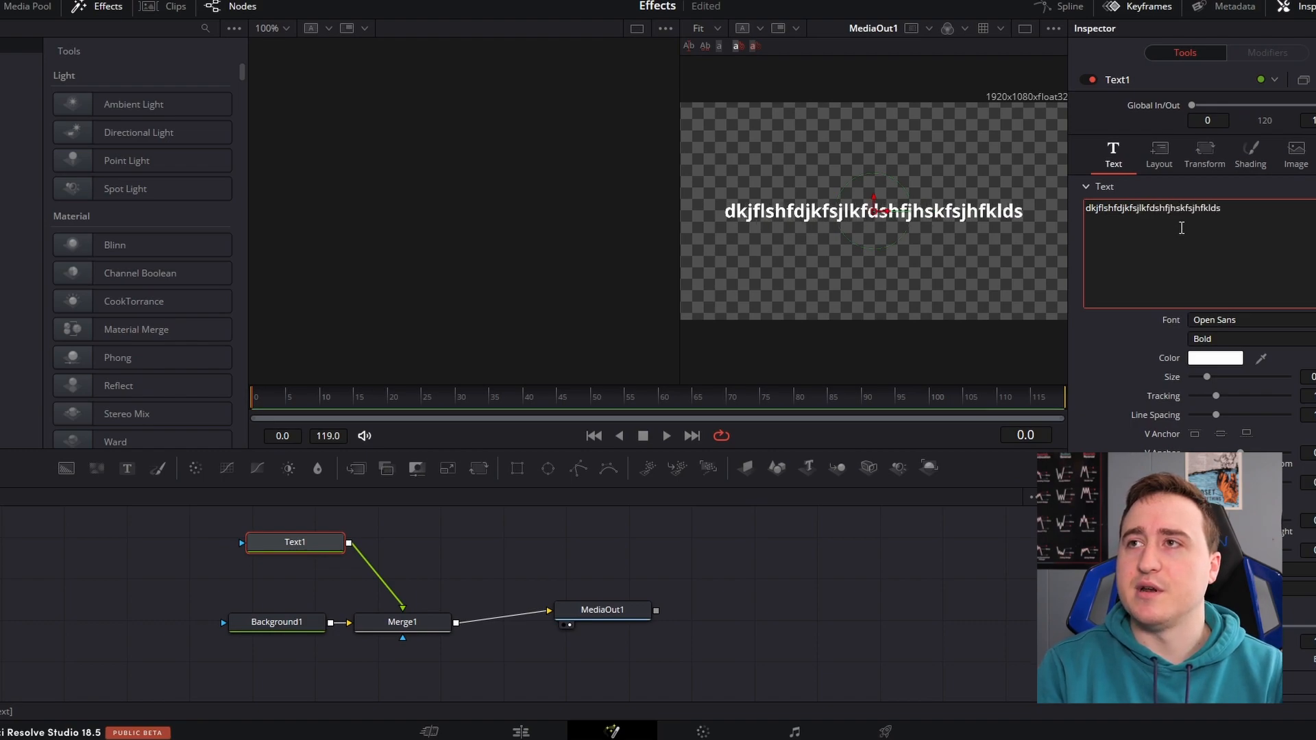
{"action": "key", "text": "ctrl+a"}
{"action": "key", "text": "BackSpace"}
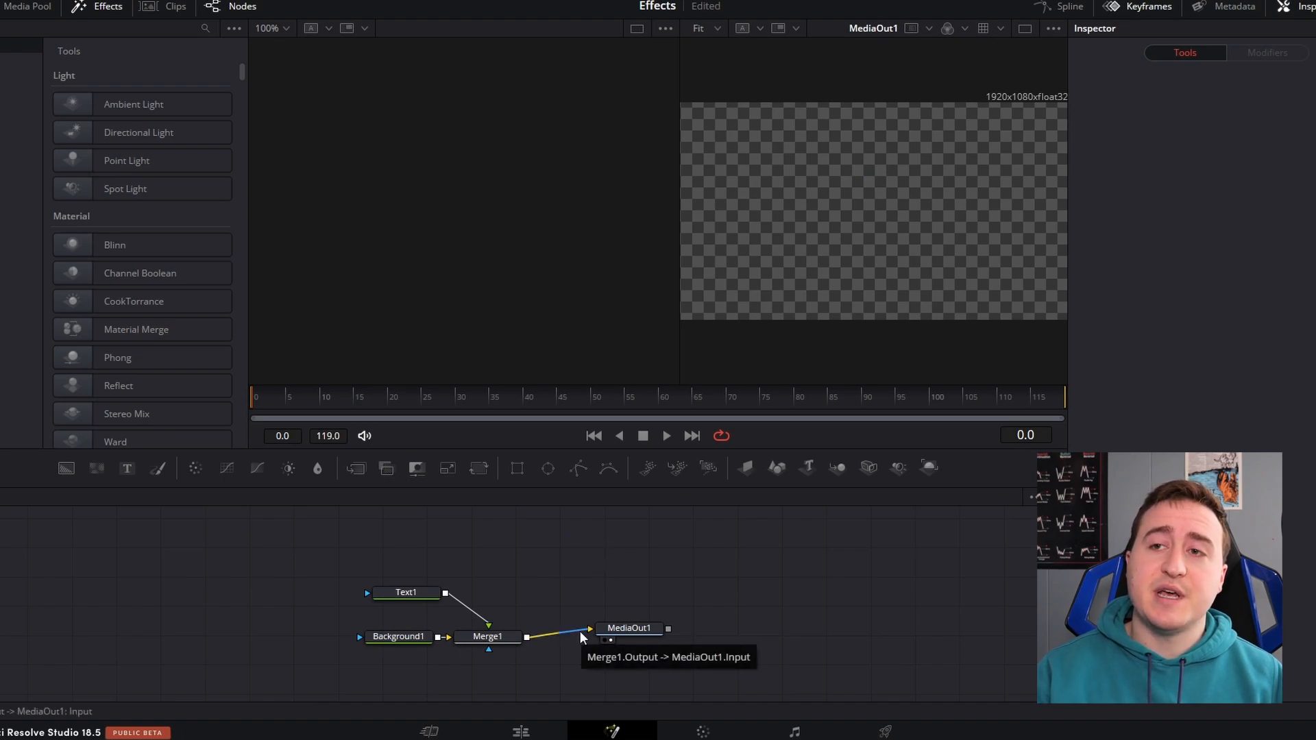
Disconnect Merge1 from MediaOut1 and duplicate the Text1, Background1 and Merge1 nodes by copying and pasting them
{"action": "left_click_drag", "start_coordinate": [580, 634], "coordinate": [565, 631]}
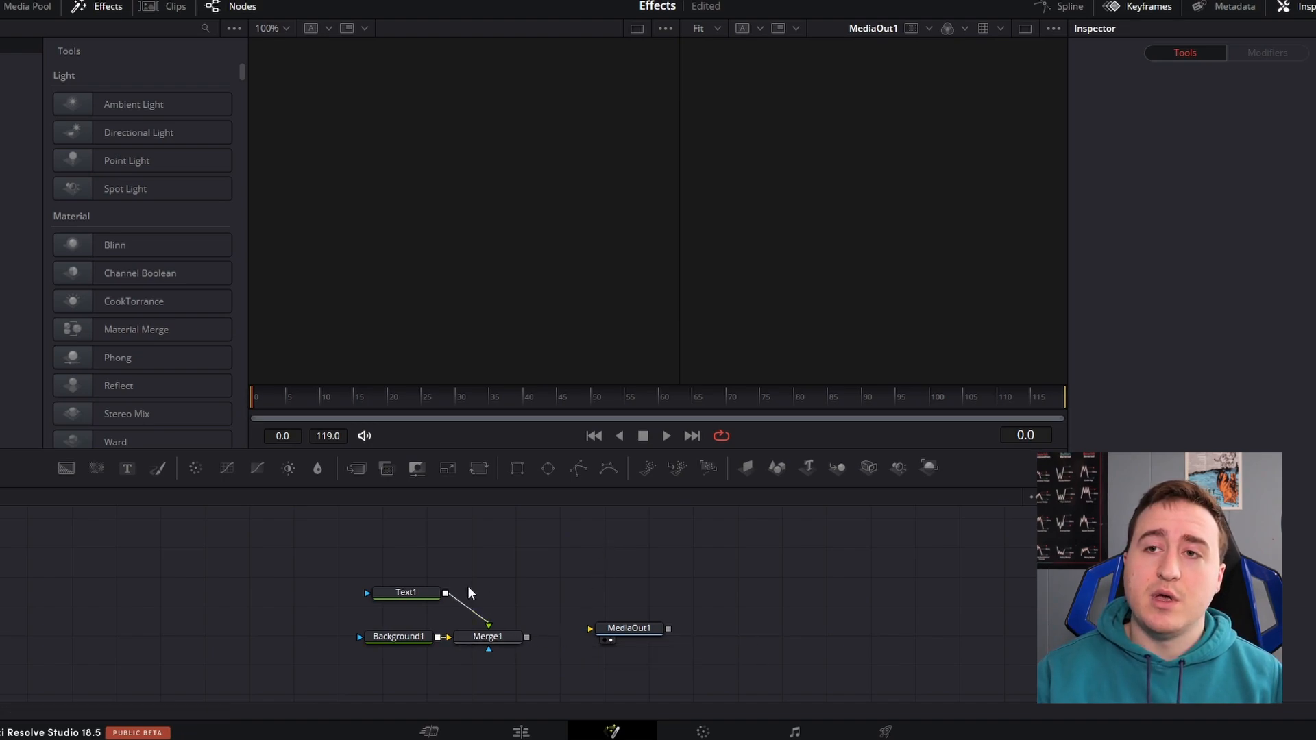
{"action": "left_click_drag", "start_coordinate": [333, 546], "coordinate": [586, 693]}
{"action": "right_click", "coordinate": [404, 594]}
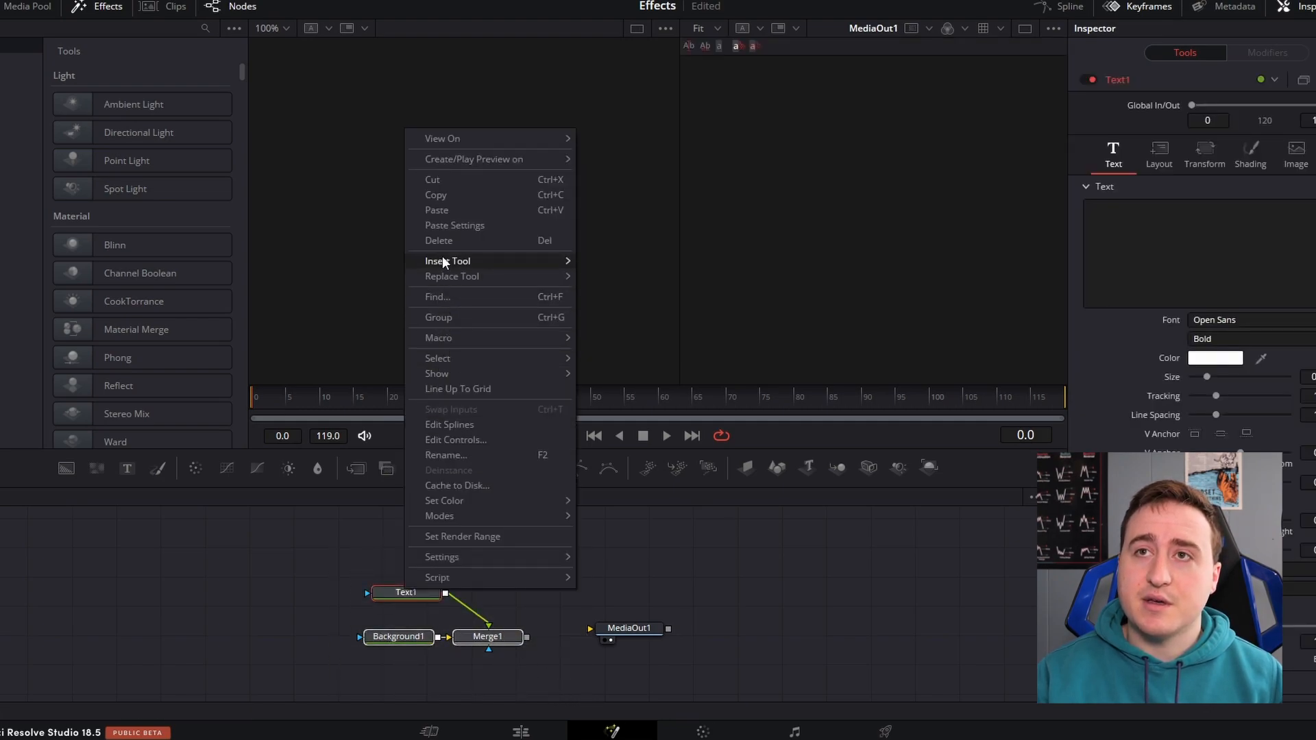
{"action": "left_click", "coordinate": [440, 198]}
{"action": "left_click", "coordinate": [544, 556]}
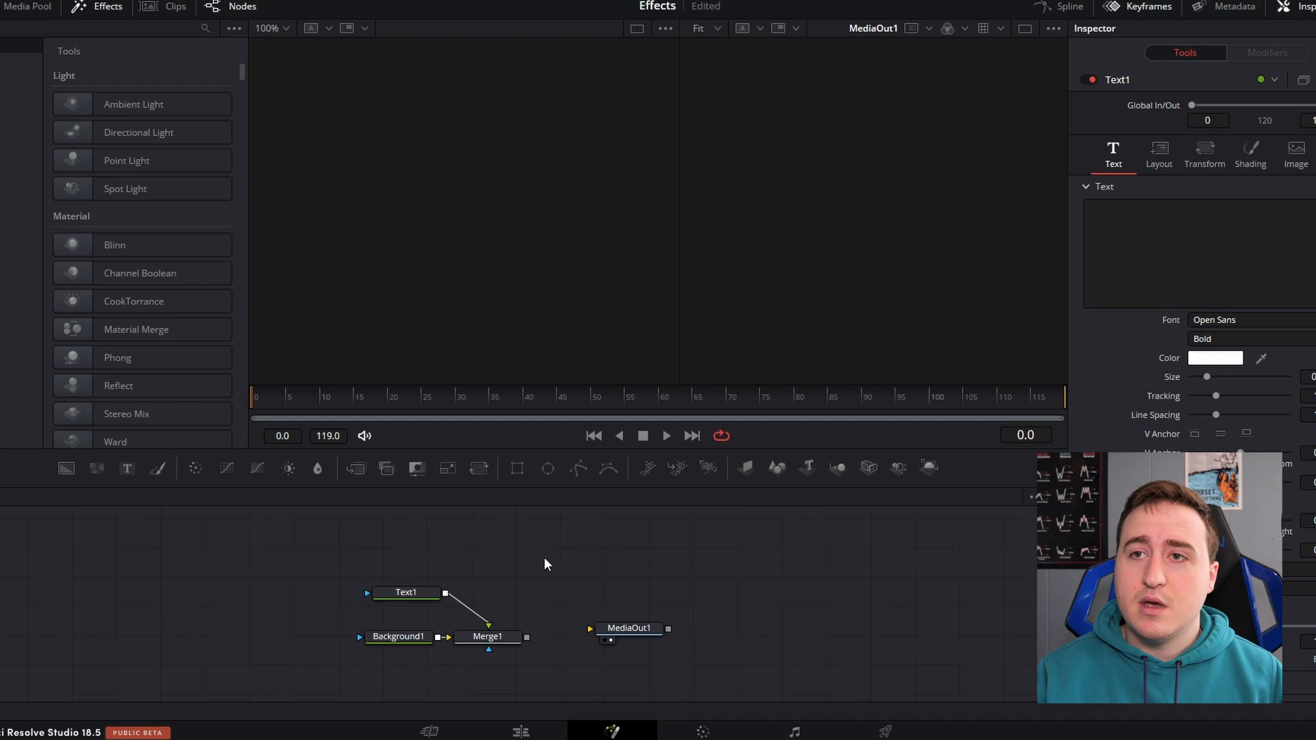
{"action": "right_click", "coordinate": [545, 557]}
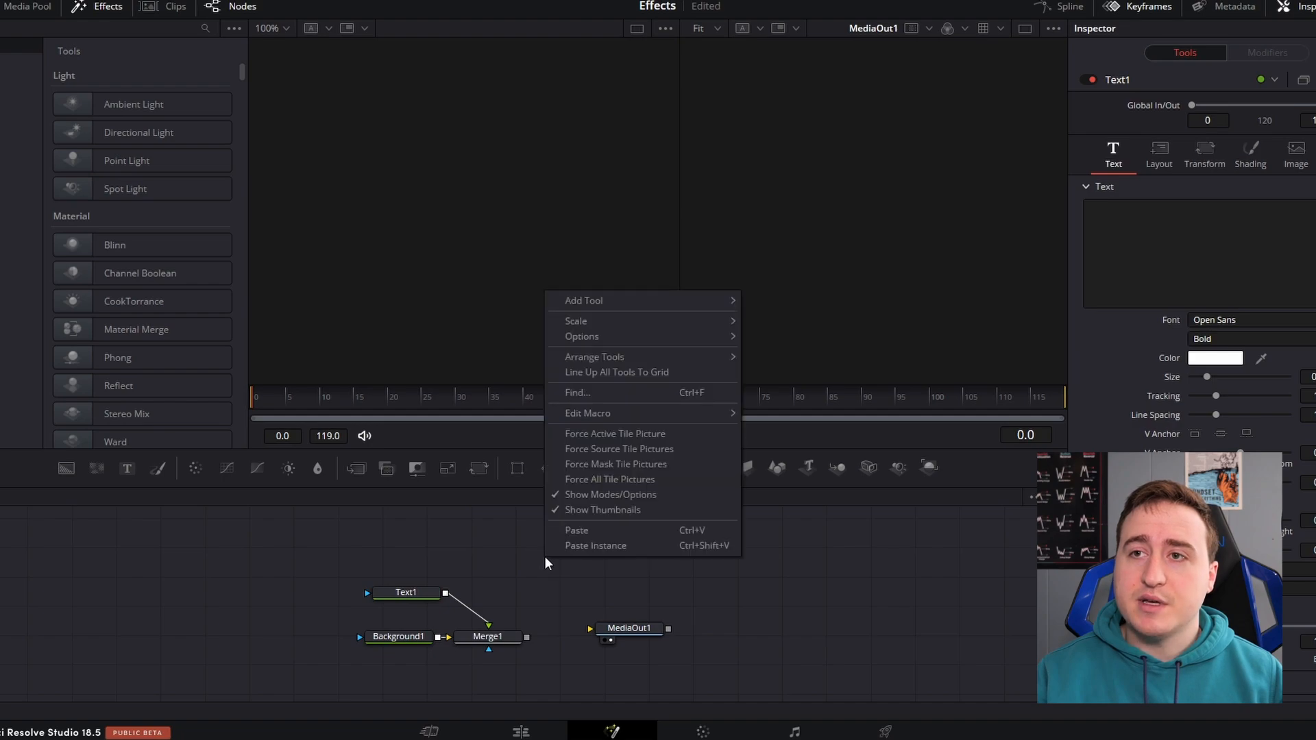
{"action": "left_click", "coordinate": [569, 530]}
{"action": "left_click", "coordinate": [485, 524]}
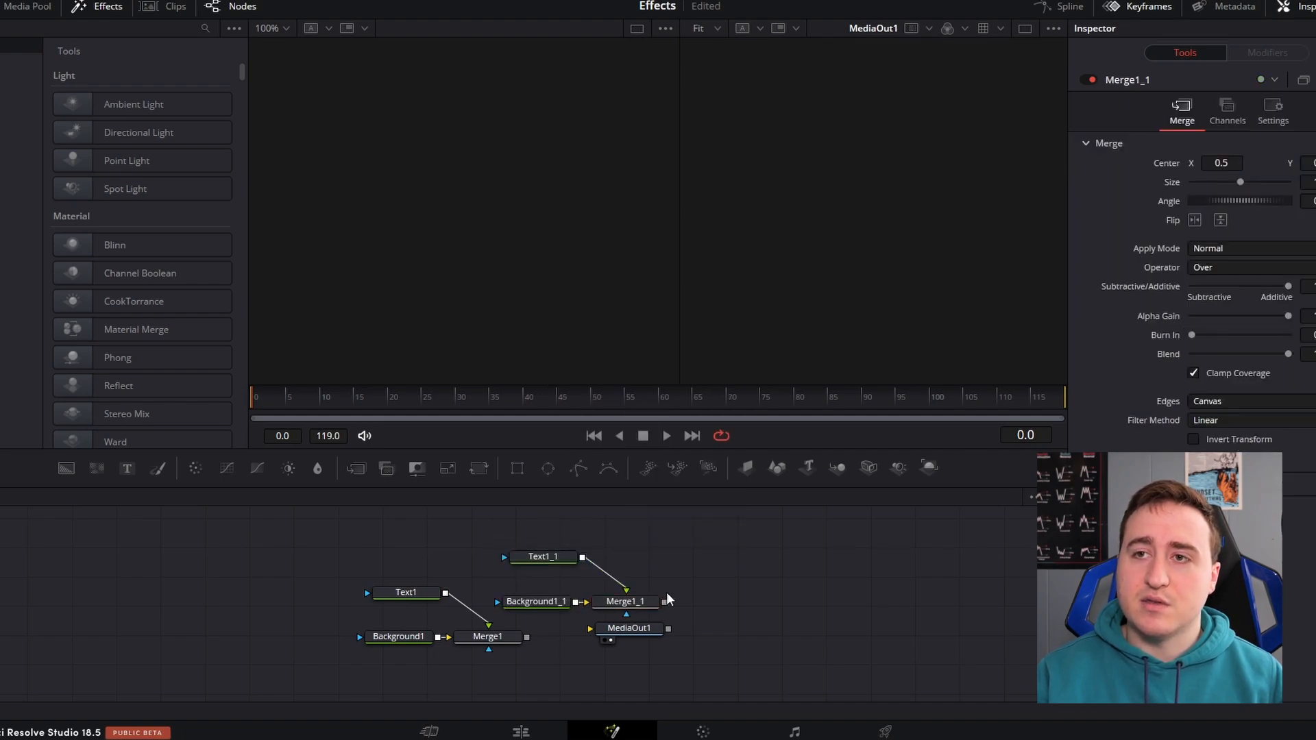
Move the copied nodes clear of MediaOut1 and detach Background1_1 from Merge1_1, placing it beside Text1_1
{"action": "left_click_drag", "start_coordinate": [484, 525], "coordinate": [730, 610]}
{"action": "left_click_drag", "start_coordinate": [548, 553], "coordinate": [541, 533]}
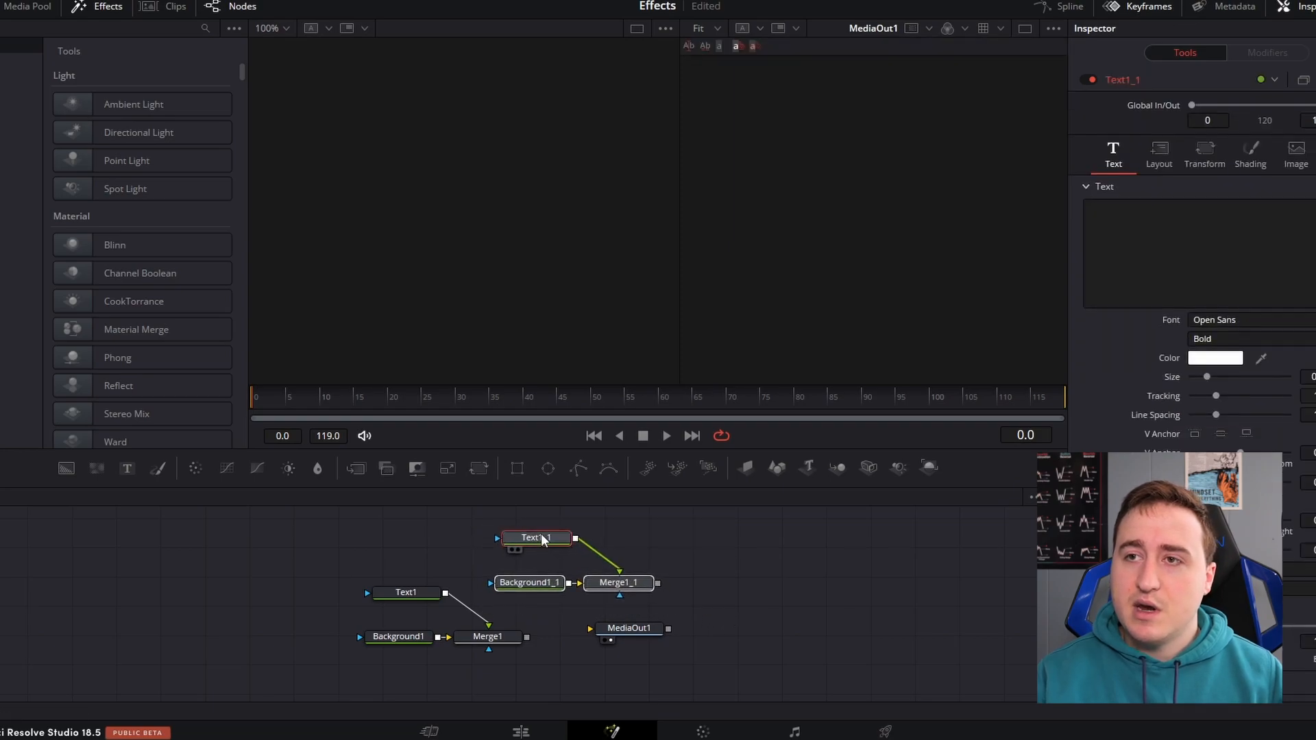
{"action": "left_click", "coordinate": [576, 583]}
{"action": "left_click_drag", "start_coordinate": [544, 581], "coordinate": [590, 577]}
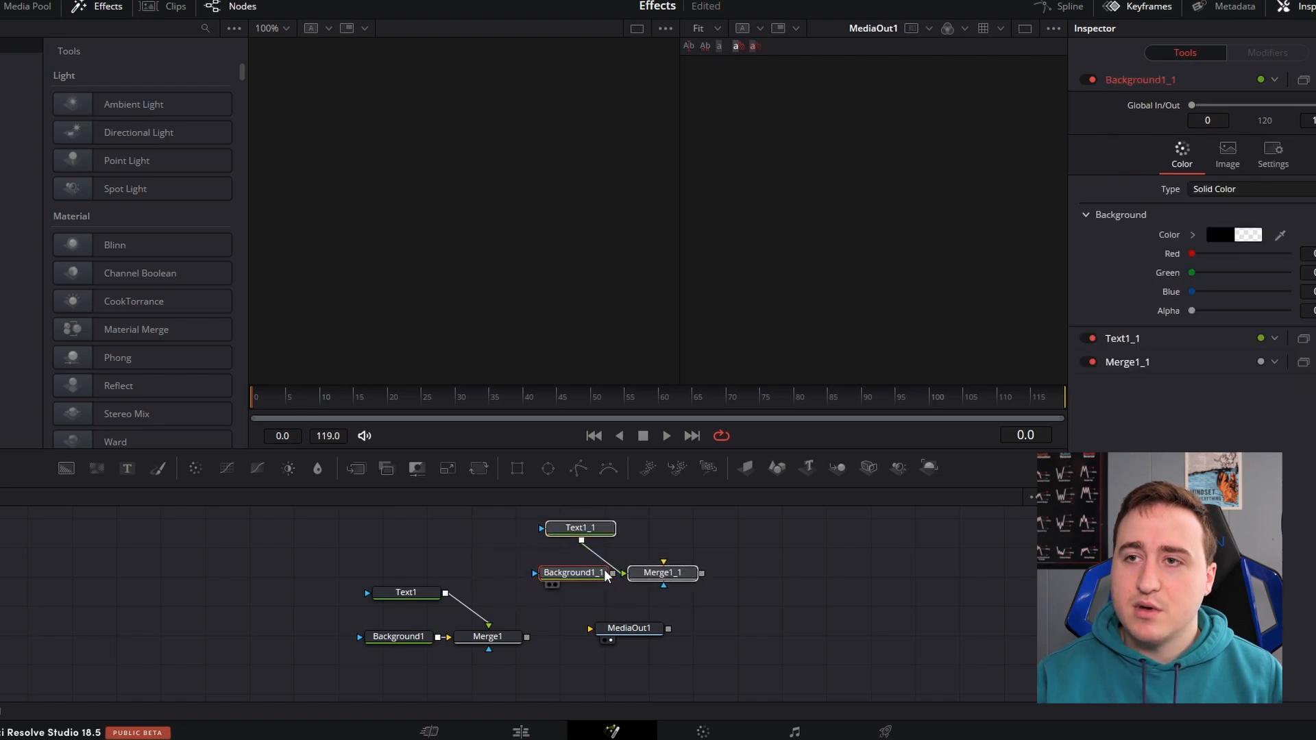
{"action": "left_click", "coordinate": [511, 560]}
{"action": "left_click_drag", "start_coordinate": [581, 580], "coordinate": [694, 533]}
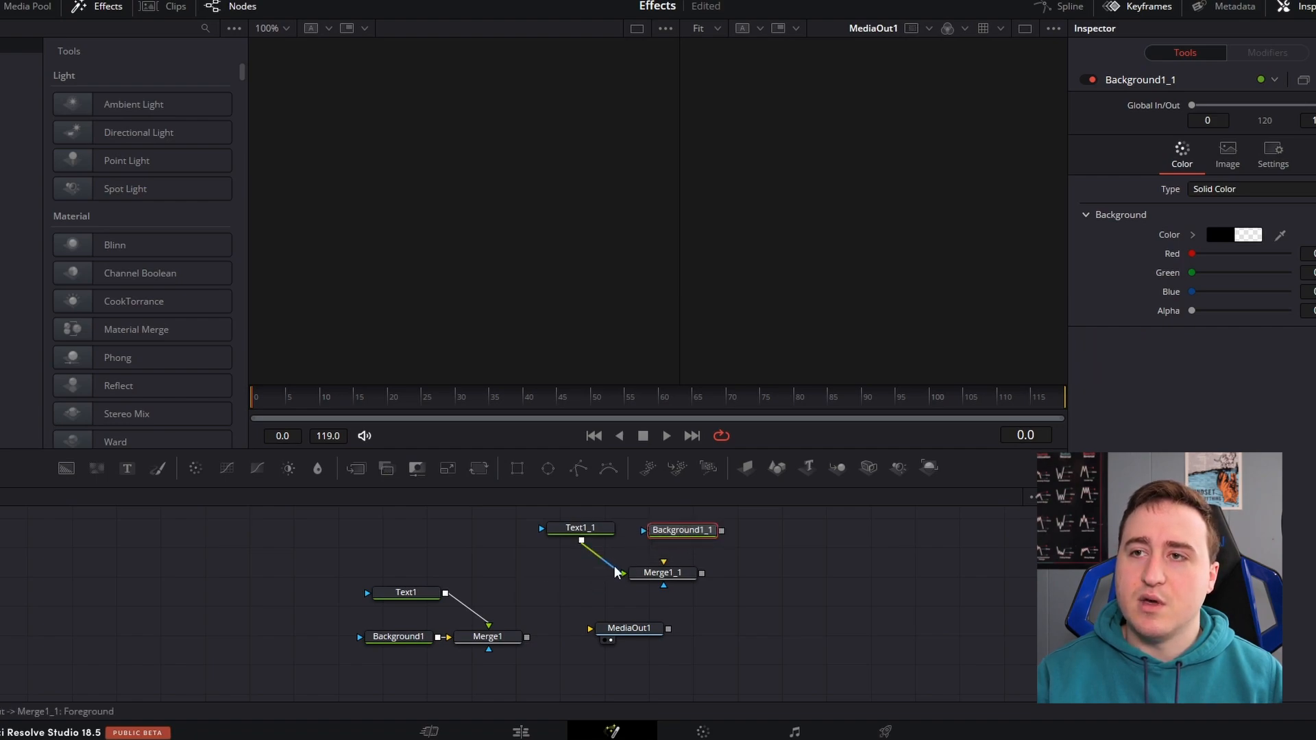
Insert a Merge node between Text1_1 and Merge1_1, then move Background1_1 and Text1_1 in front of it with Text1_1 detached
{"action": "left_click", "coordinate": [581, 532]}
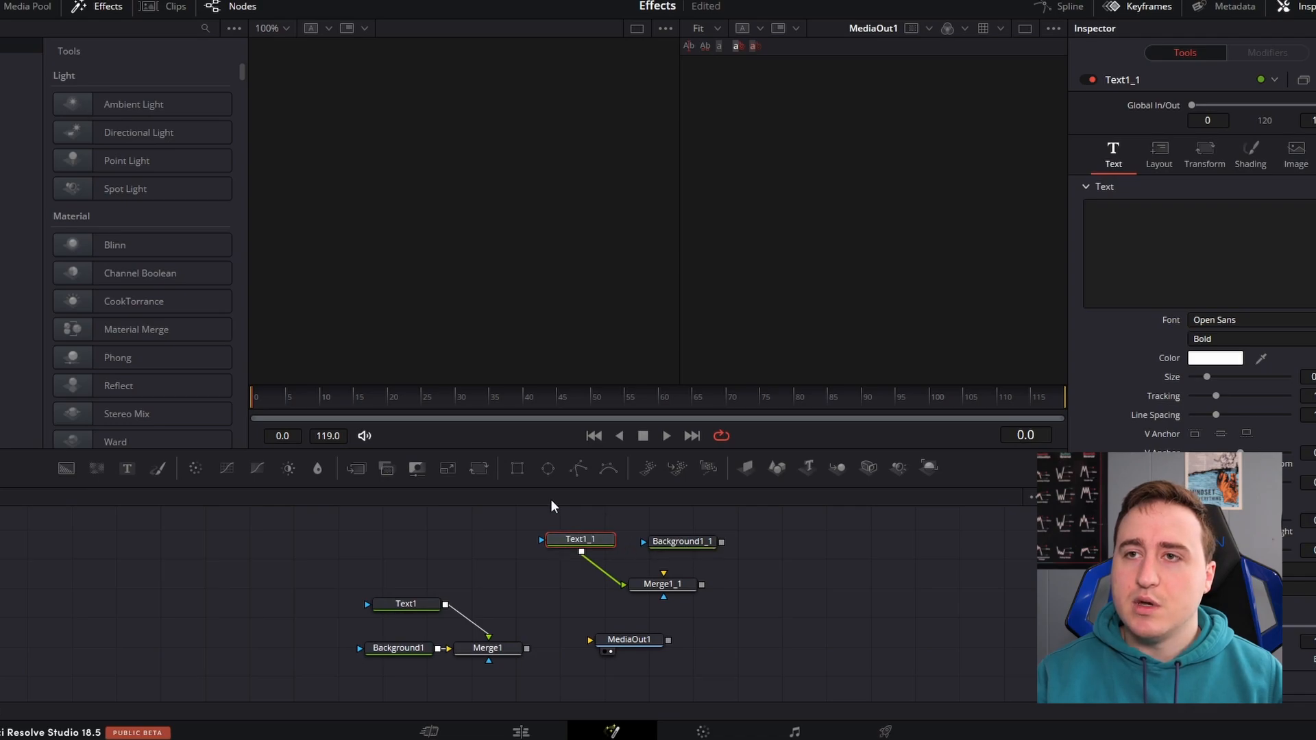
{"action": "left_click", "coordinate": [355, 469]}
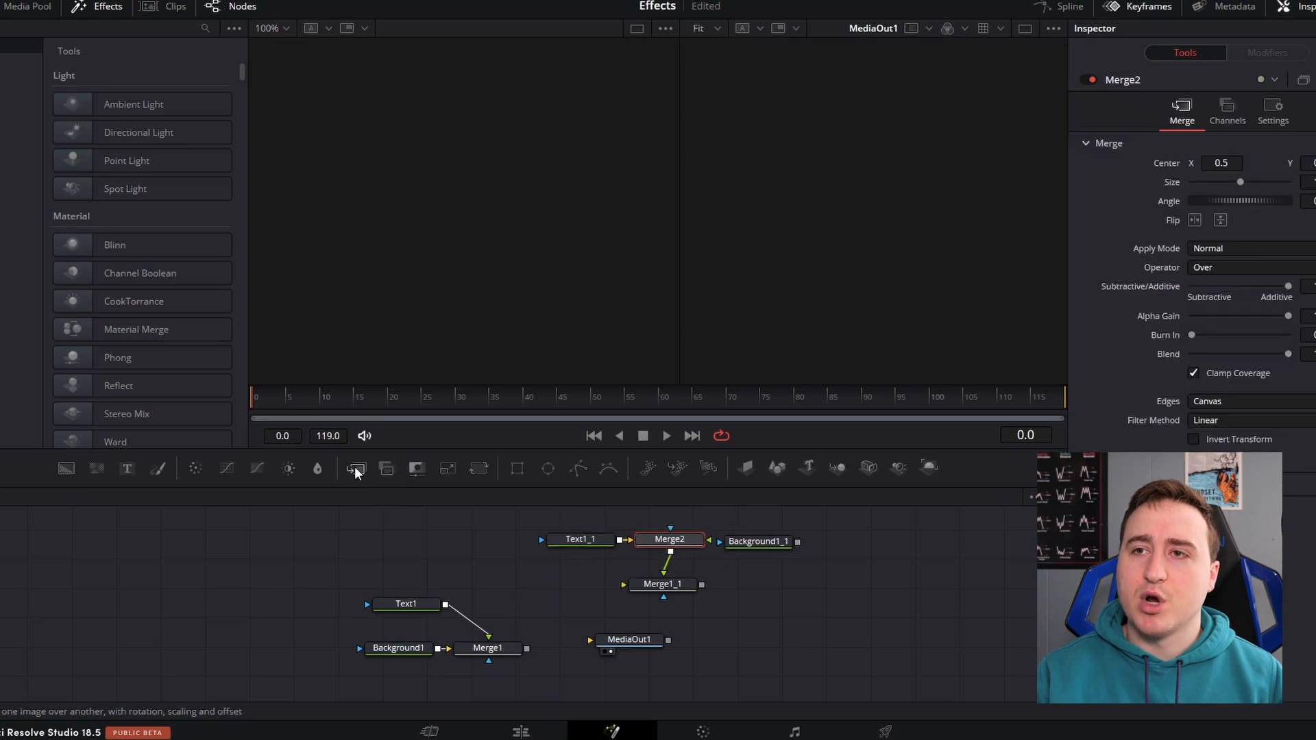
{"action": "left_click_drag", "start_coordinate": [757, 541], "coordinate": [448, 533]}
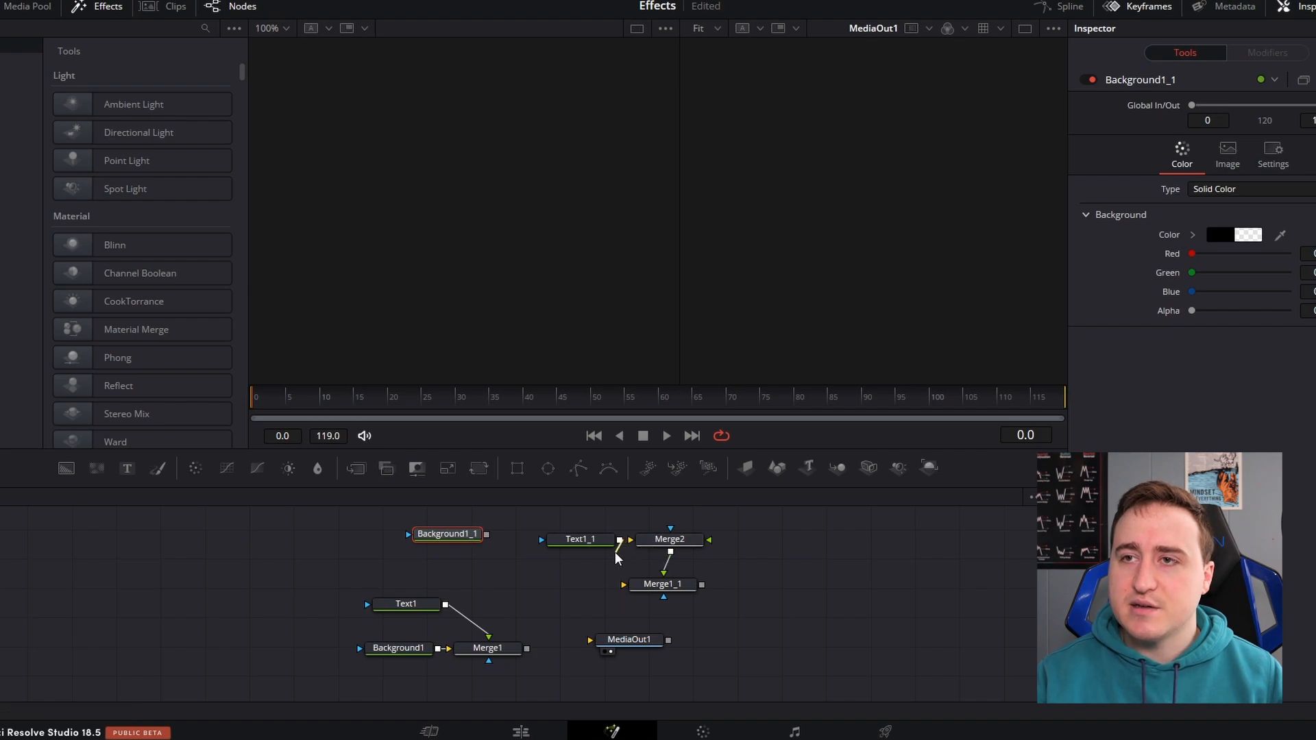
{"action": "left_click_drag", "start_coordinate": [597, 538], "coordinate": [551, 567]}
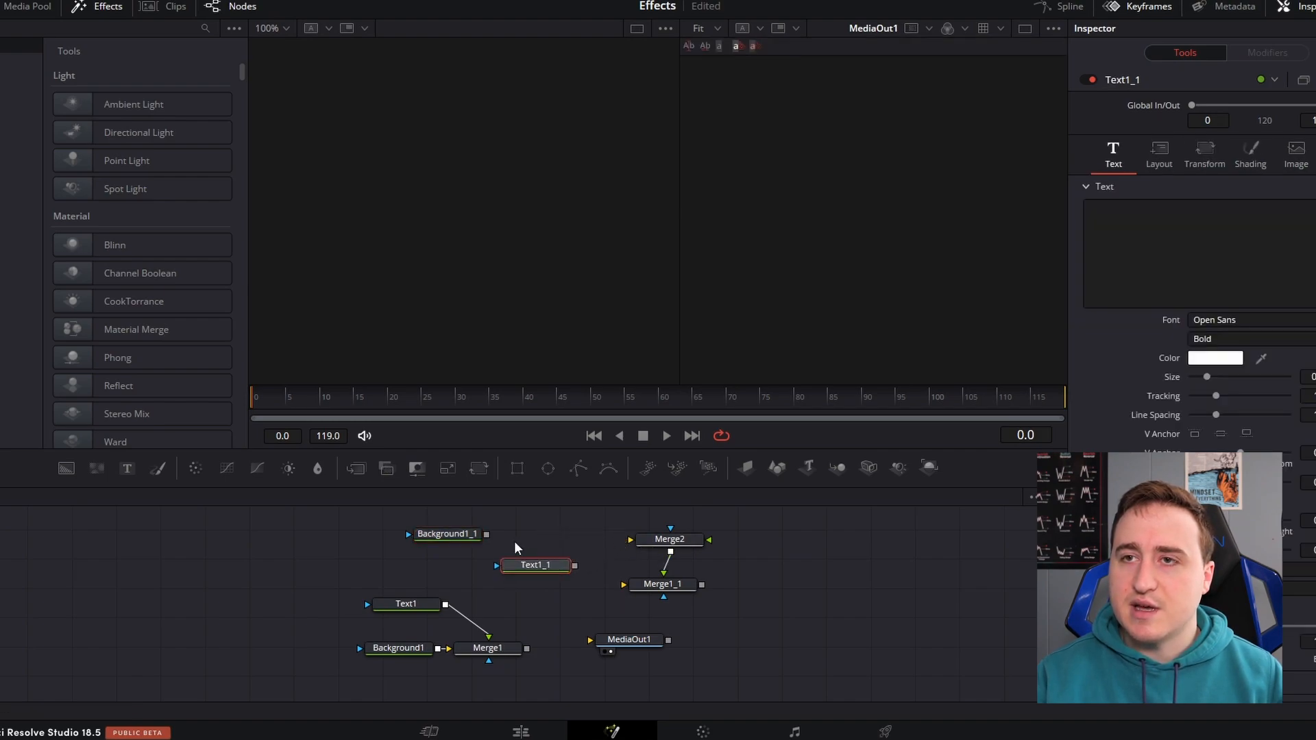
Connect Background1_1 to Merge2's background input and Text1_1 to its foreground input, tidying the node layout
{"action": "left_click_drag", "start_coordinate": [487, 534], "coordinate": [711, 542]}
{"action": "left_click_drag", "start_coordinate": [537, 566], "coordinate": [496, 556]}
{"action": "left_click_drag", "start_coordinate": [490, 515], "coordinate": [502, 521]}
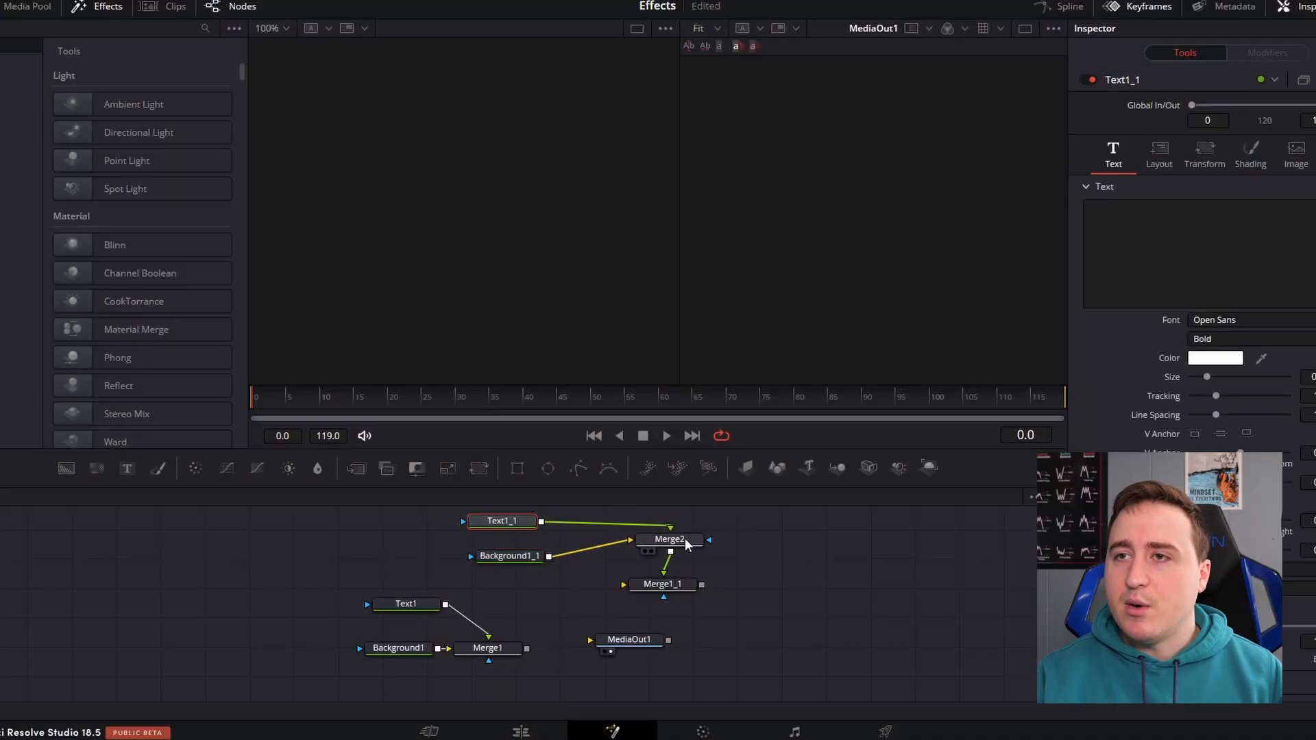
{"action": "left_click_drag", "start_coordinate": [688, 545], "coordinate": [683, 548]}
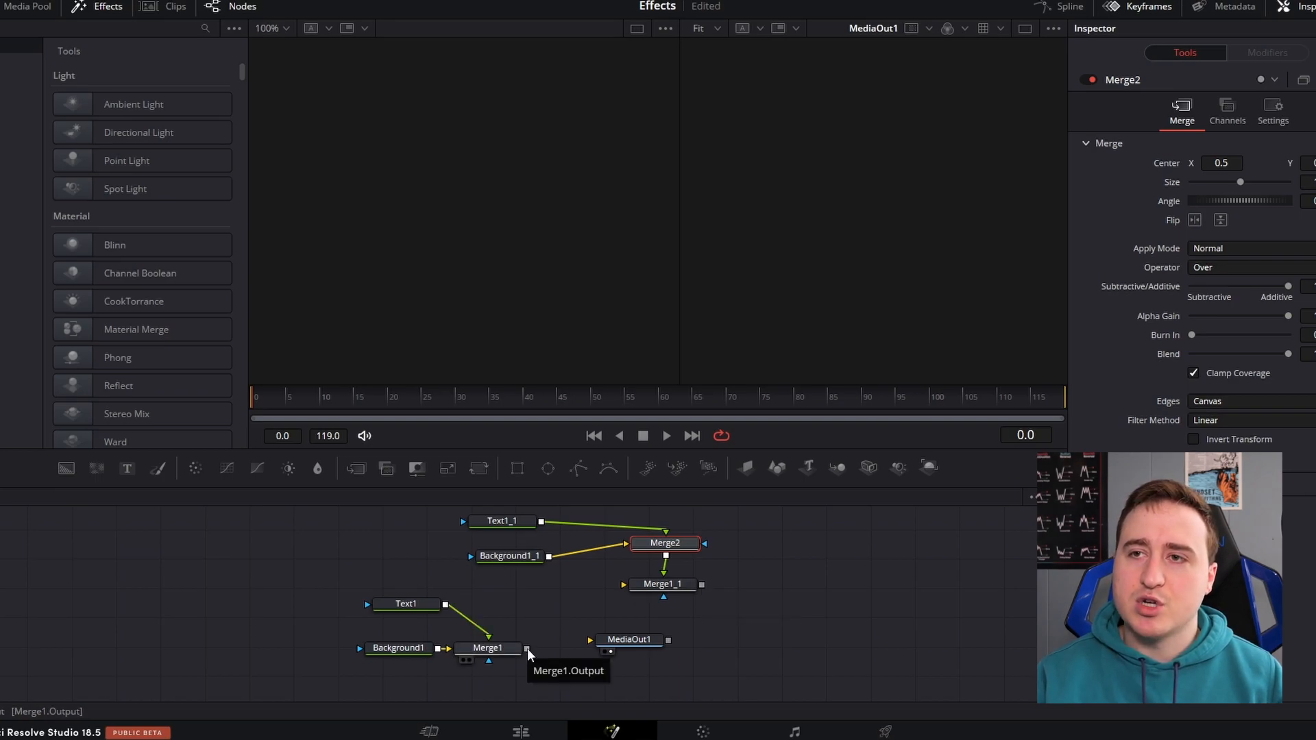
Connect Merge1 to Merge1_1's background input and Merge1_1's output to MediaOut1
{"action": "left_click_drag", "start_coordinate": [528, 649], "coordinate": [545, 636]}
{"action": "mouse_move", "coordinate": [613, 593]}
{"action": "left_mouse_down"}
{"action": "mouse_move", "coordinate": [652, 593]}
{"action": "mouse_move", "coordinate": [631, 600]}
{"action": "left_mouse_up"}
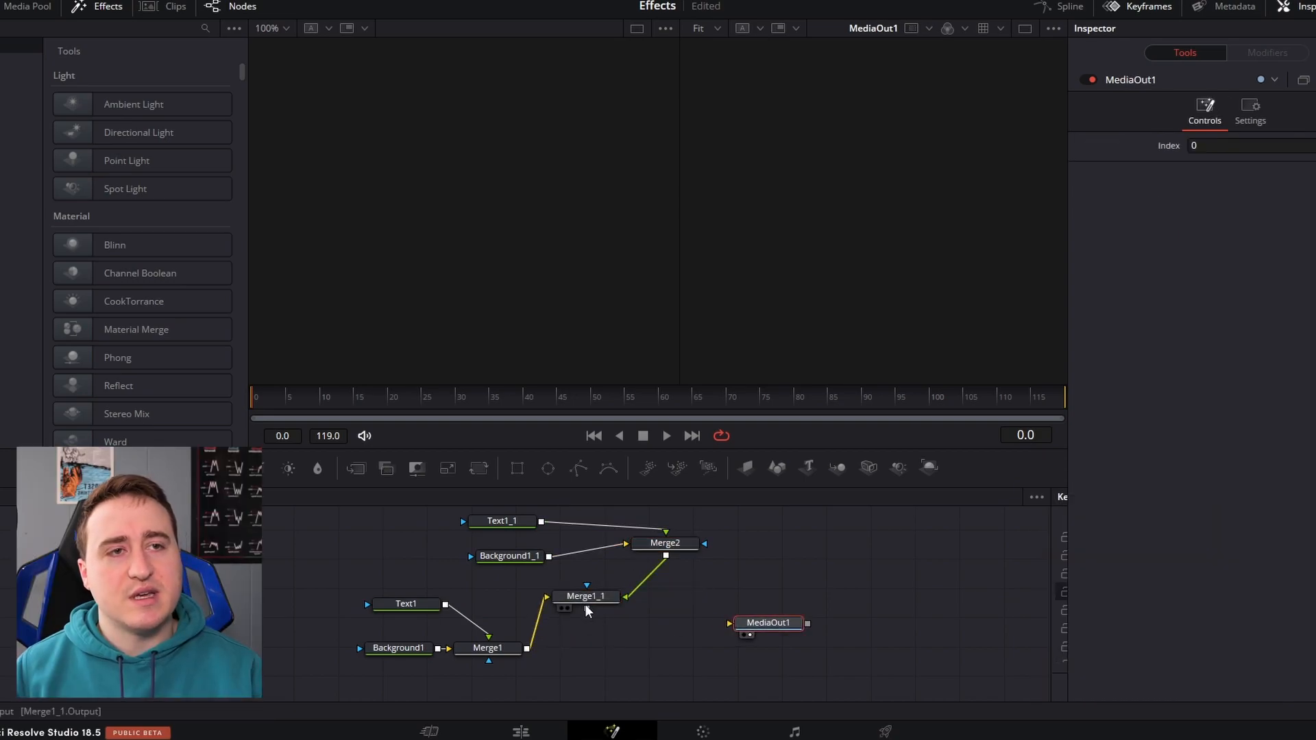
{"action": "left_click_drag", "start_coordinate": [588, 610], "coordinate": [731, 623]}
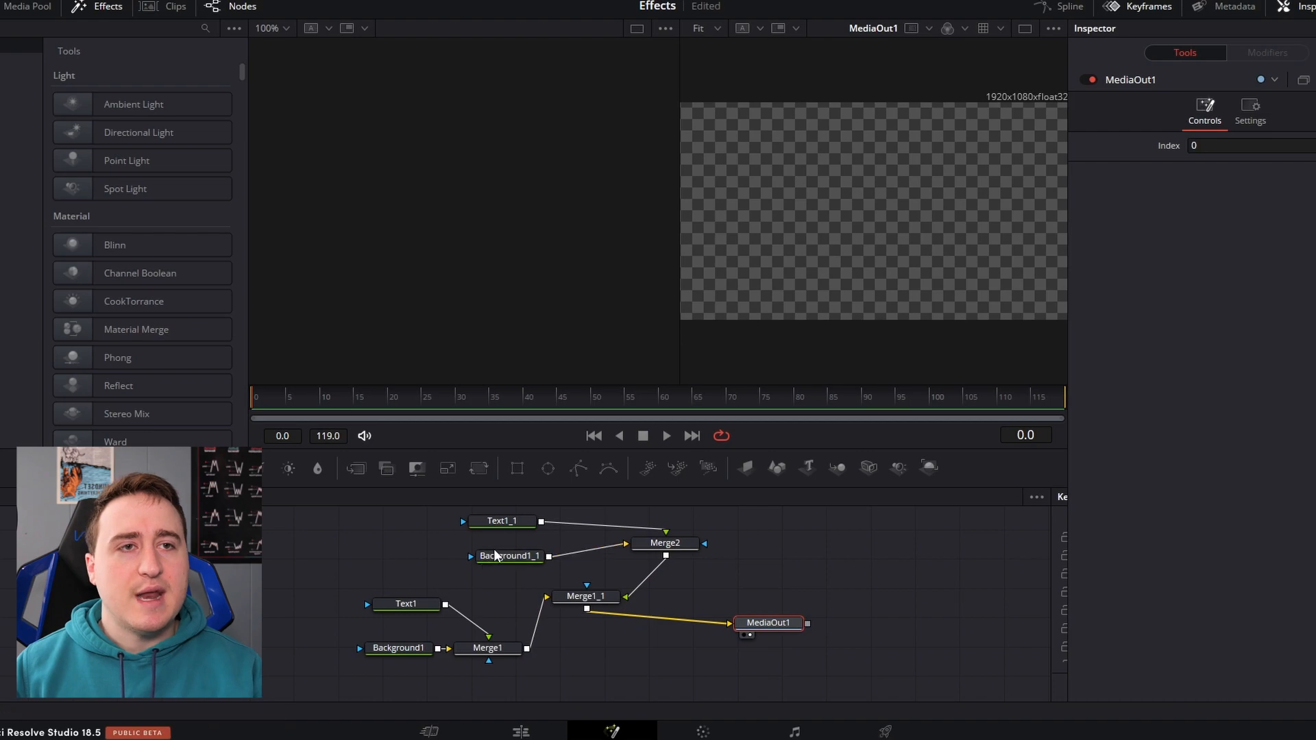
Set the Text1 node's text to "hello"
{"action": "mouse_move", "coordinate": [519, 558]}
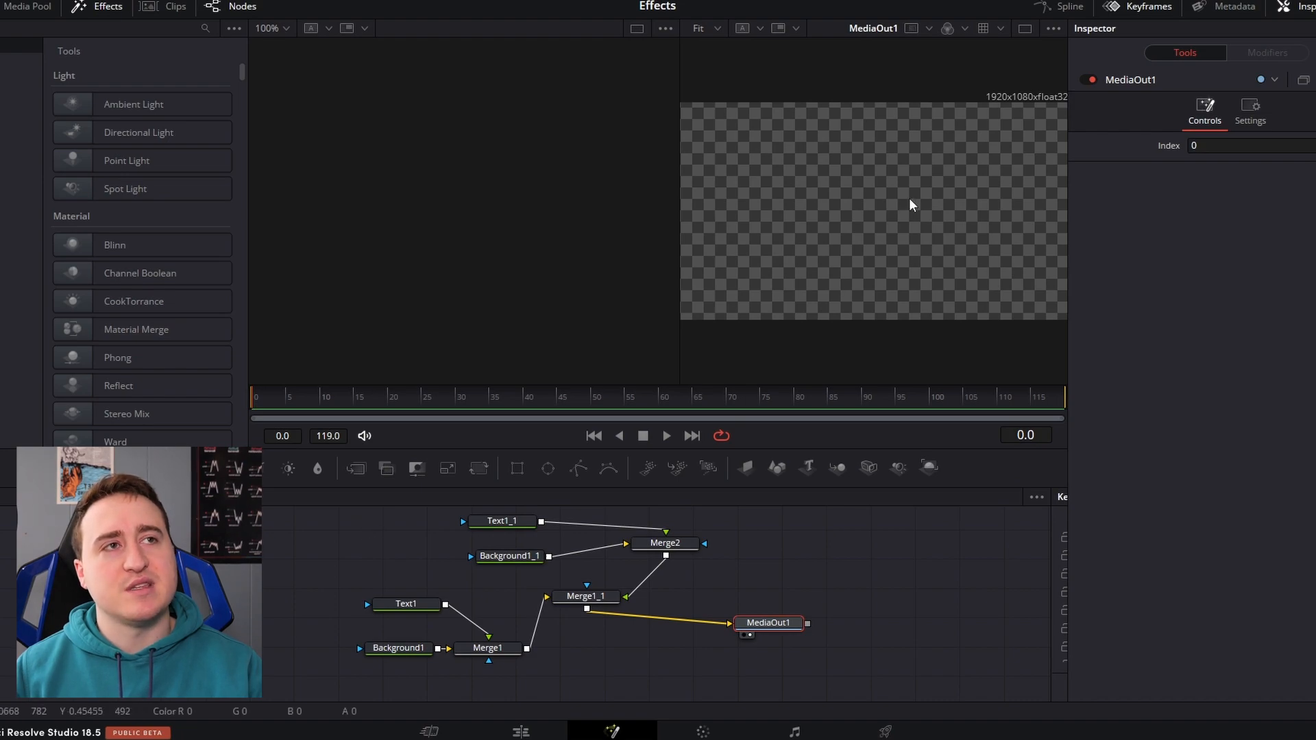
{"action": "left_click", "coordinate": [404, 607]}
{"action": "left_click", "coordinate": [1173, 233]}
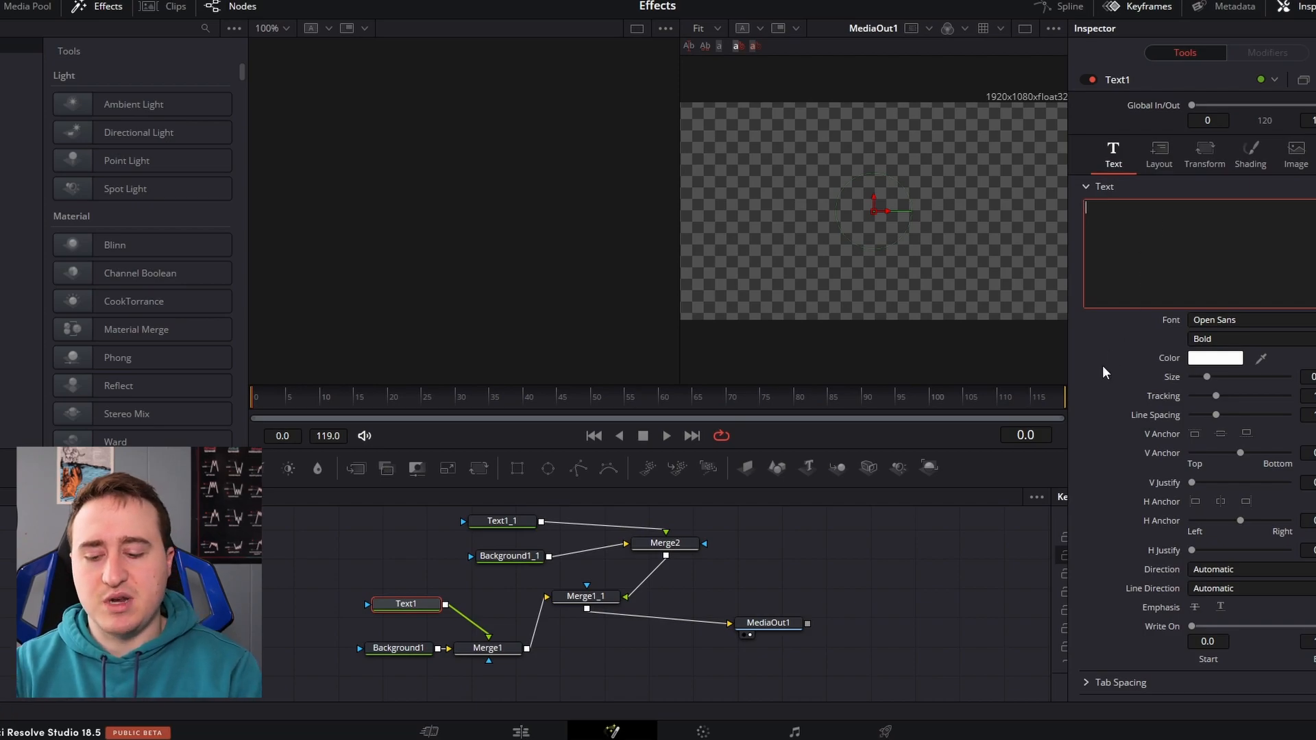
{"action": "type", "text": "hello"}
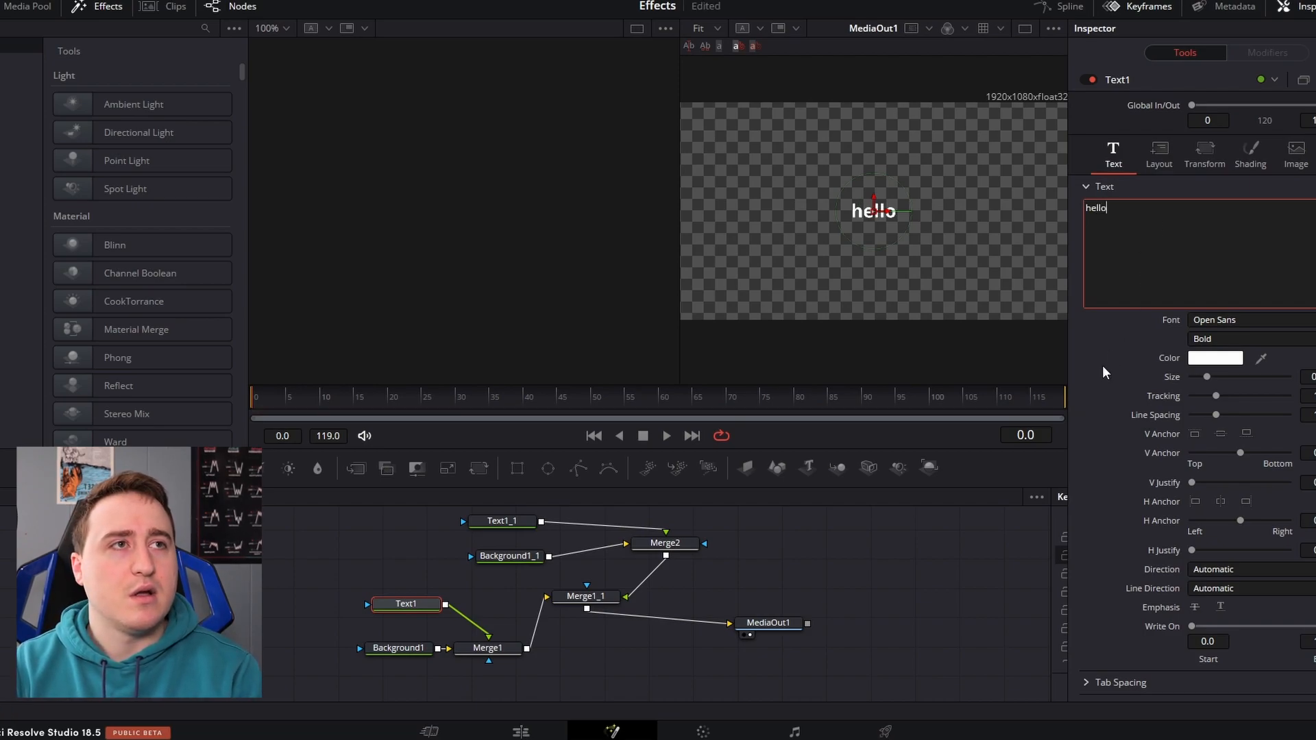
Set the Text1_1 node's text to "hello" as well
{"action": "left_click", "coordinate": [493, 523]}
{"action": "scroll", "coordinate": [494, 523], "scroll_direction": "up", "scroll_amount": 1}
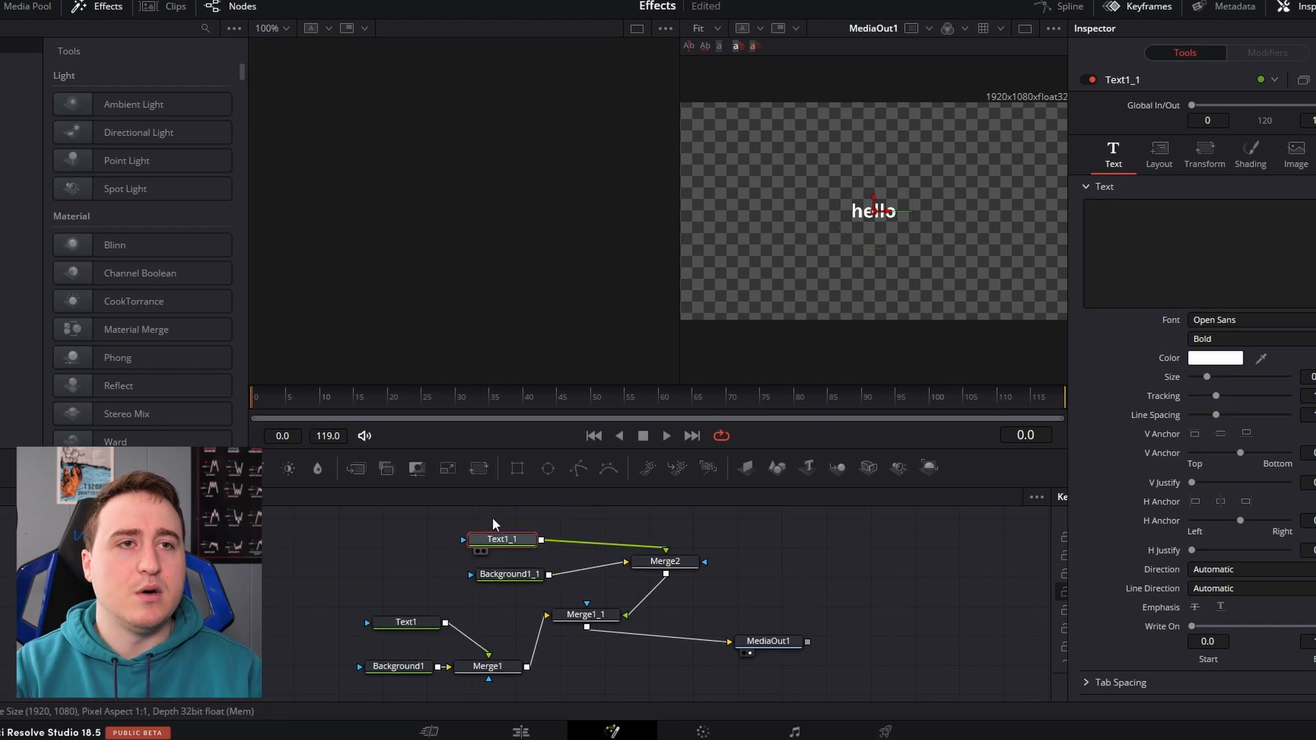
{"action": "left_click", "coordinate": [1148, 217]}
{"action": "type", "text": "hello"}
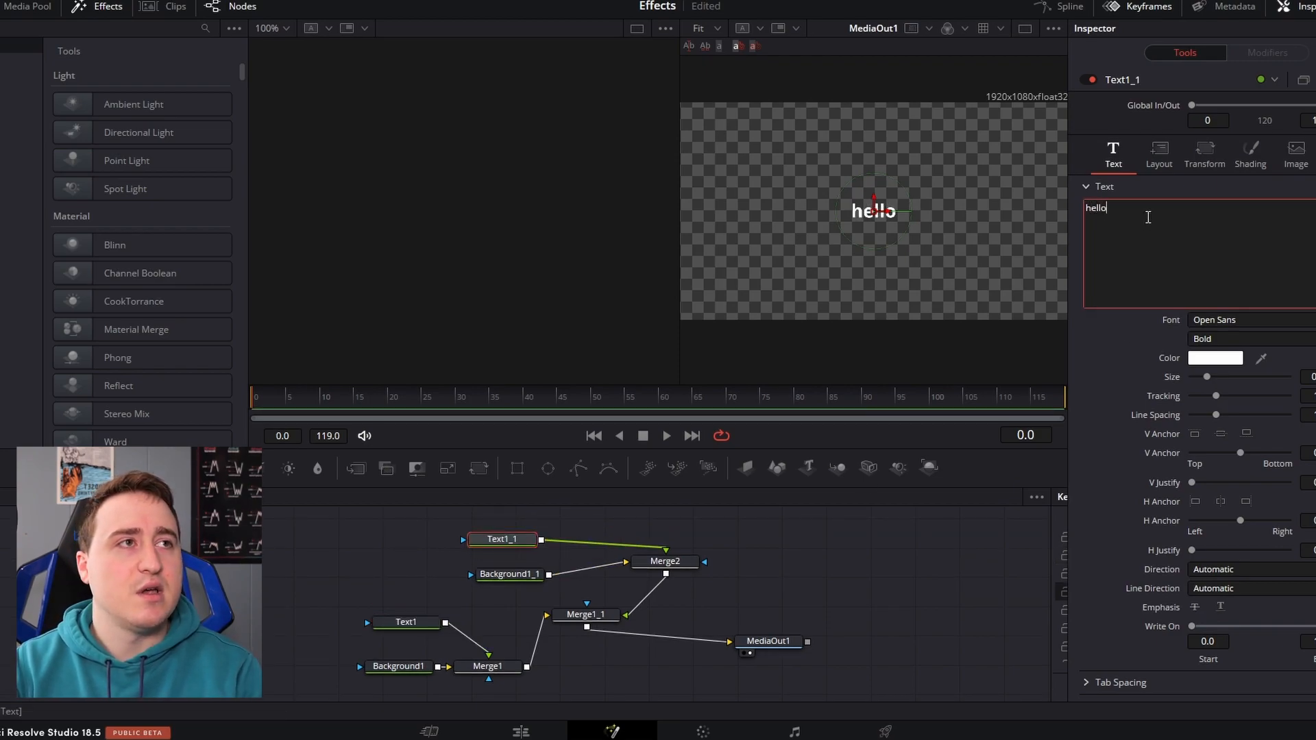
Change the Text1_1 node's text color to red
{"action": "left_click", "coordinate": [1209, 362]}
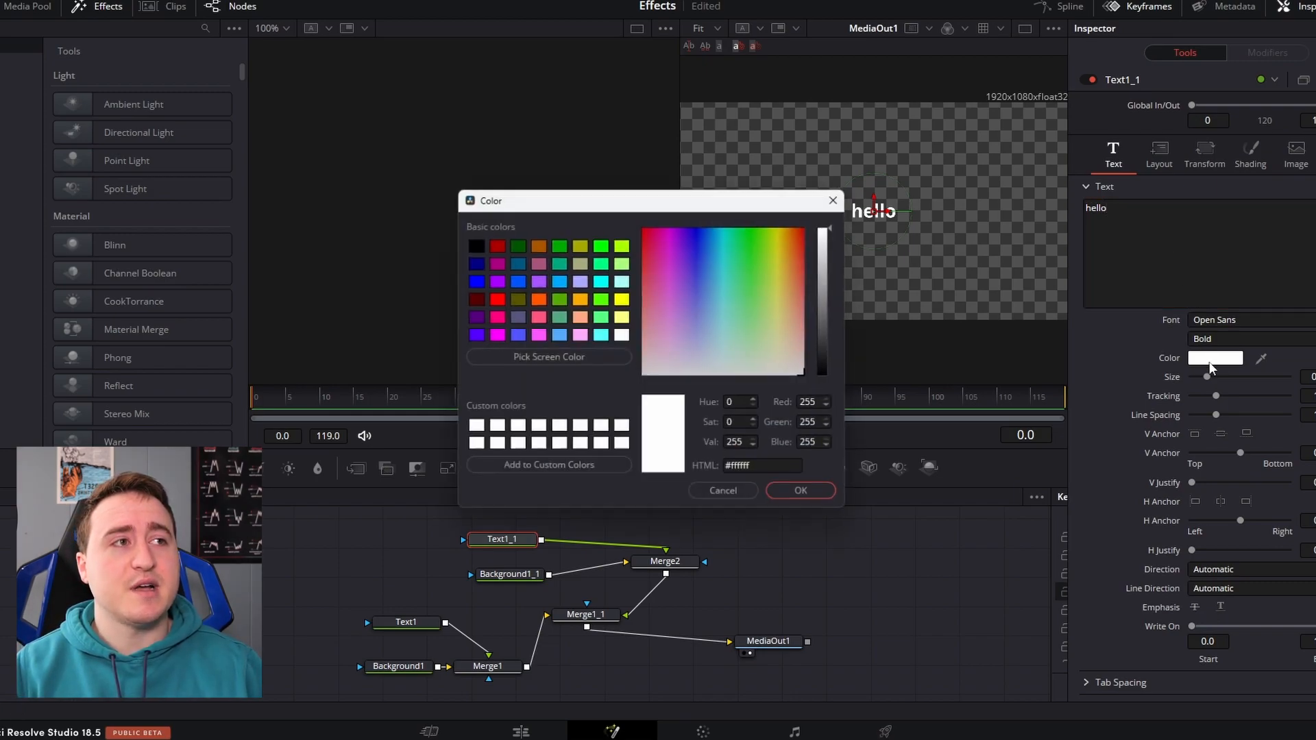
{"action": "left_click", "coordinate": [493, 298]}
{"action": "left_click", "coordinate": [806, 496]}
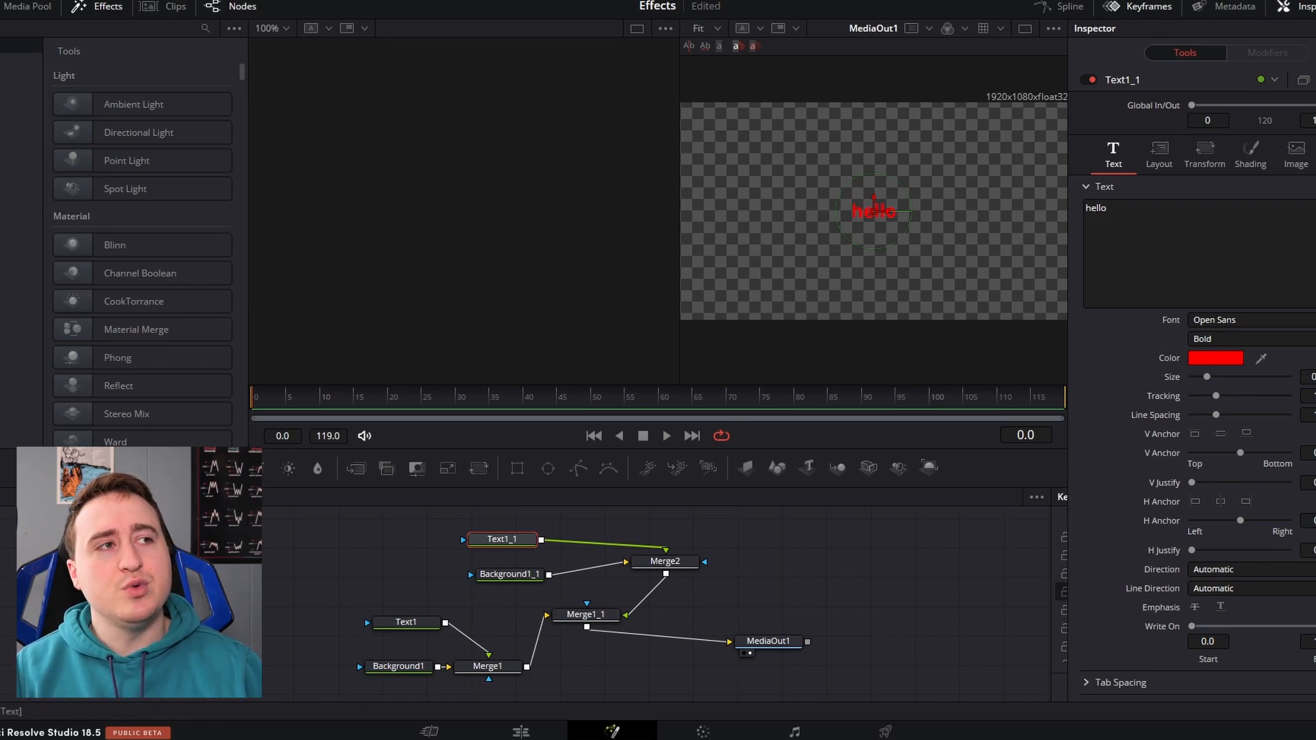
Adjust Text1_1's Write On end point to 0.95, leaving the start at 0.0
{"action": "scroll", "coordinate": [1240, 310], "scroll_direction": "down", "scroll_amount": 1}
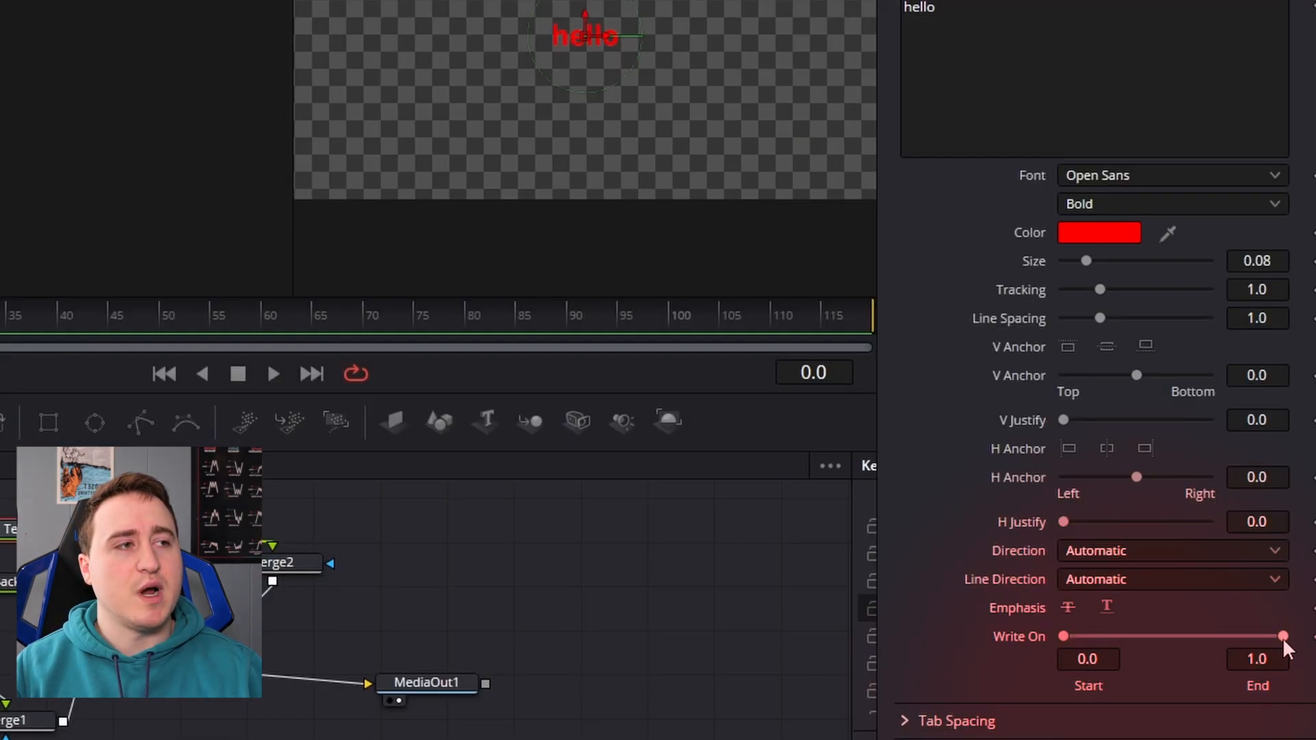
{"action": "left_click_drag", "start_coordinate": [1315, 611], "coordinate": [1291, 611]}
{"action": "left_click_drag", "start_coordinate": [1212, 637], "coordinate": [1149, 654]}
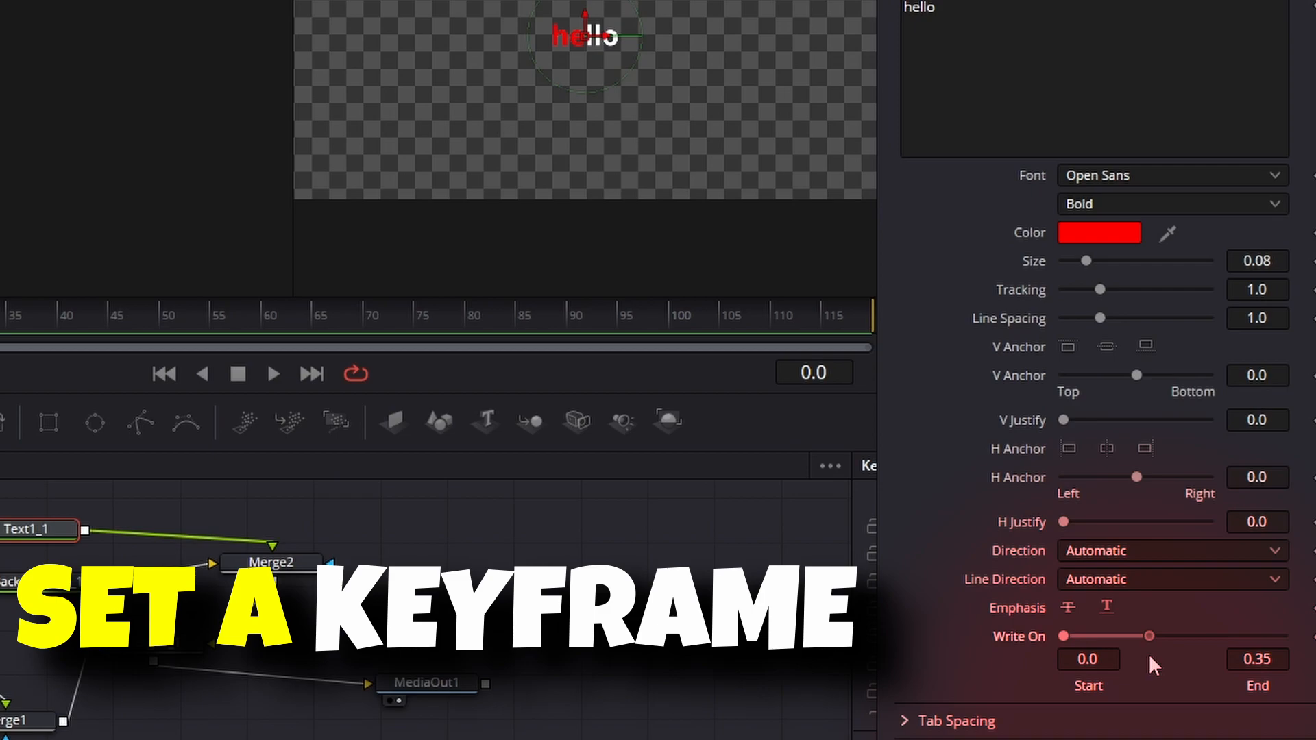
{"action": "left_click_drag", "start_coordinate": [1149, 654], "coordinate": [1271, 641]}
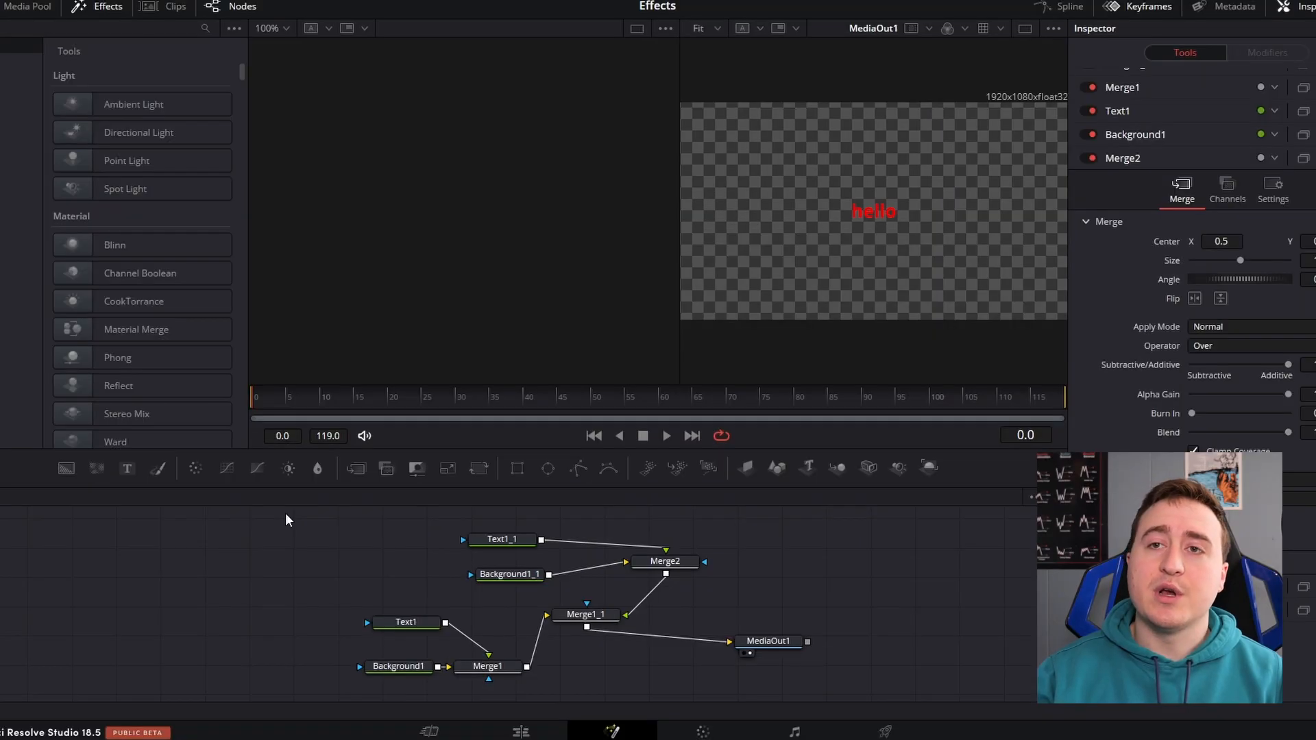
Create a macro from all the text, background and merge nodes, excluding MediaOut1, and center the macro editor window
{"action": "left_click_drag", "start_coordinate": [280, 508], "coordinate": [722, 685]}
{"action": "left_click", "coordinate": [673, 563]}
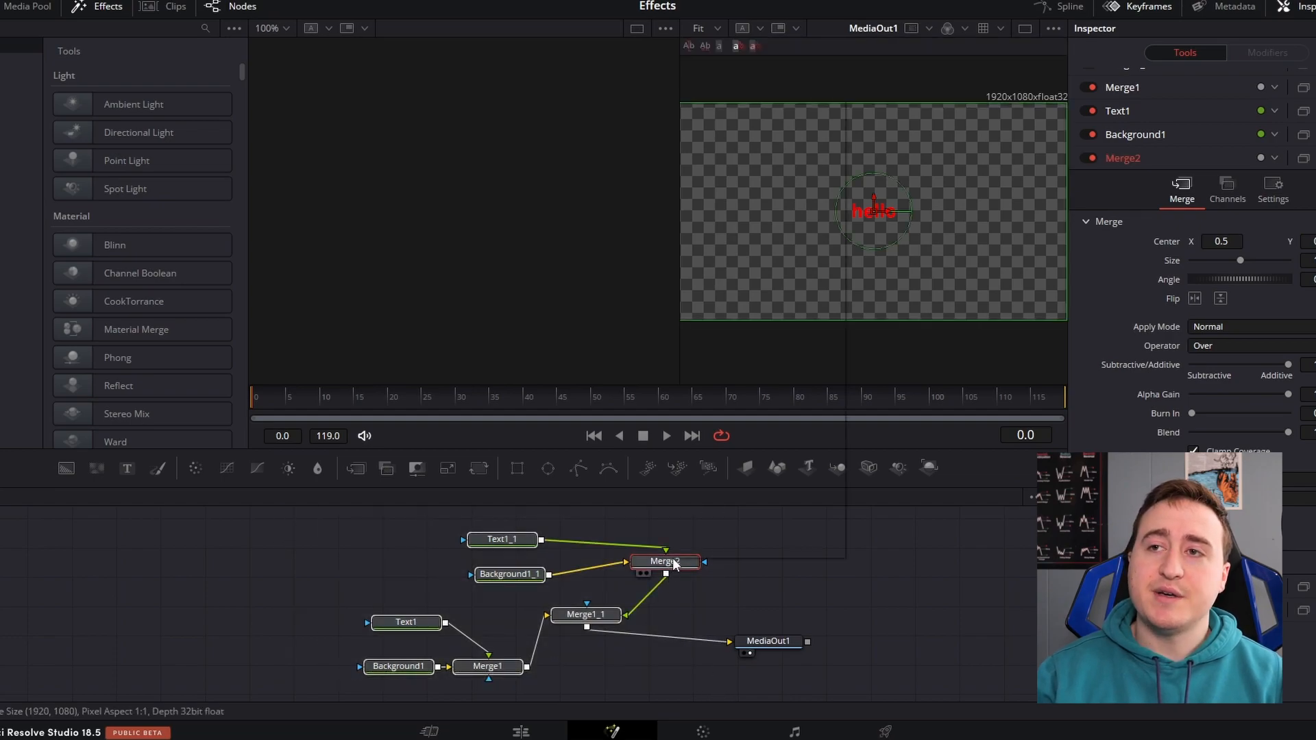
{"action": "right_click", "coordinate": [674, 564]}
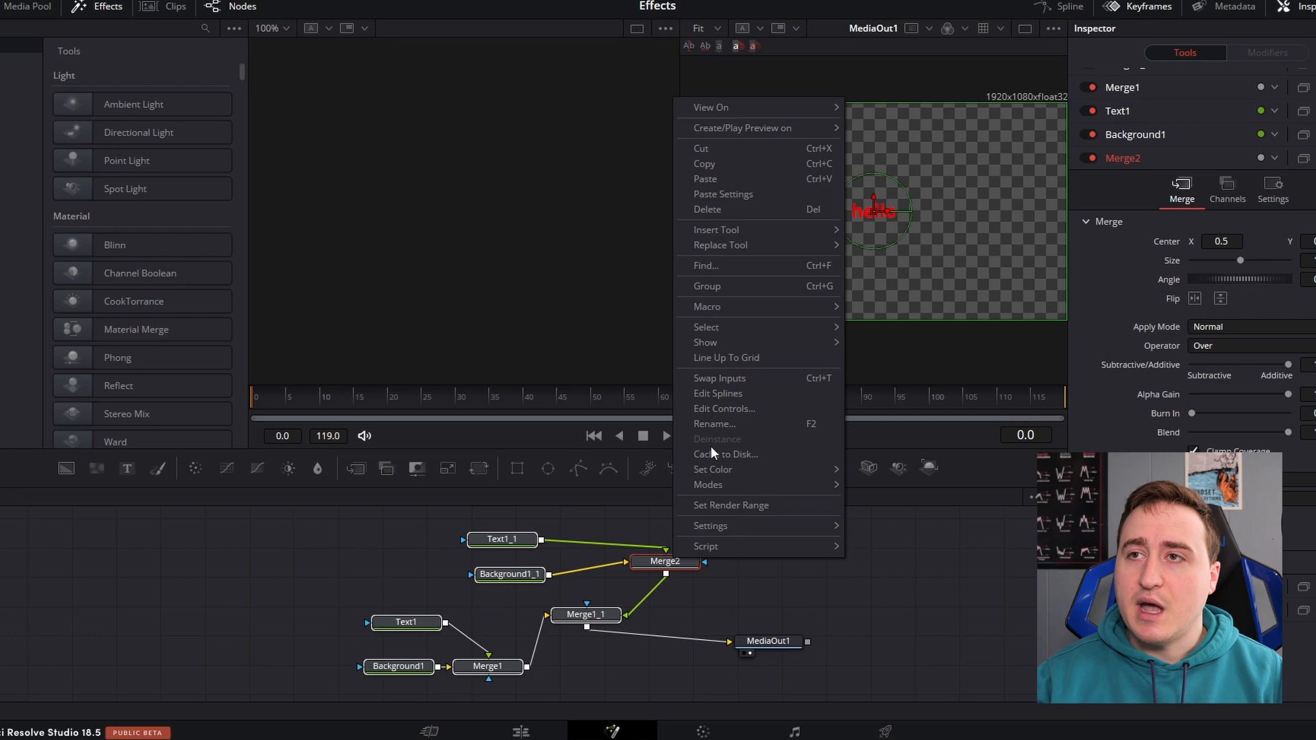
{"action": "mouse_move", "coordinate": [726, 310]}
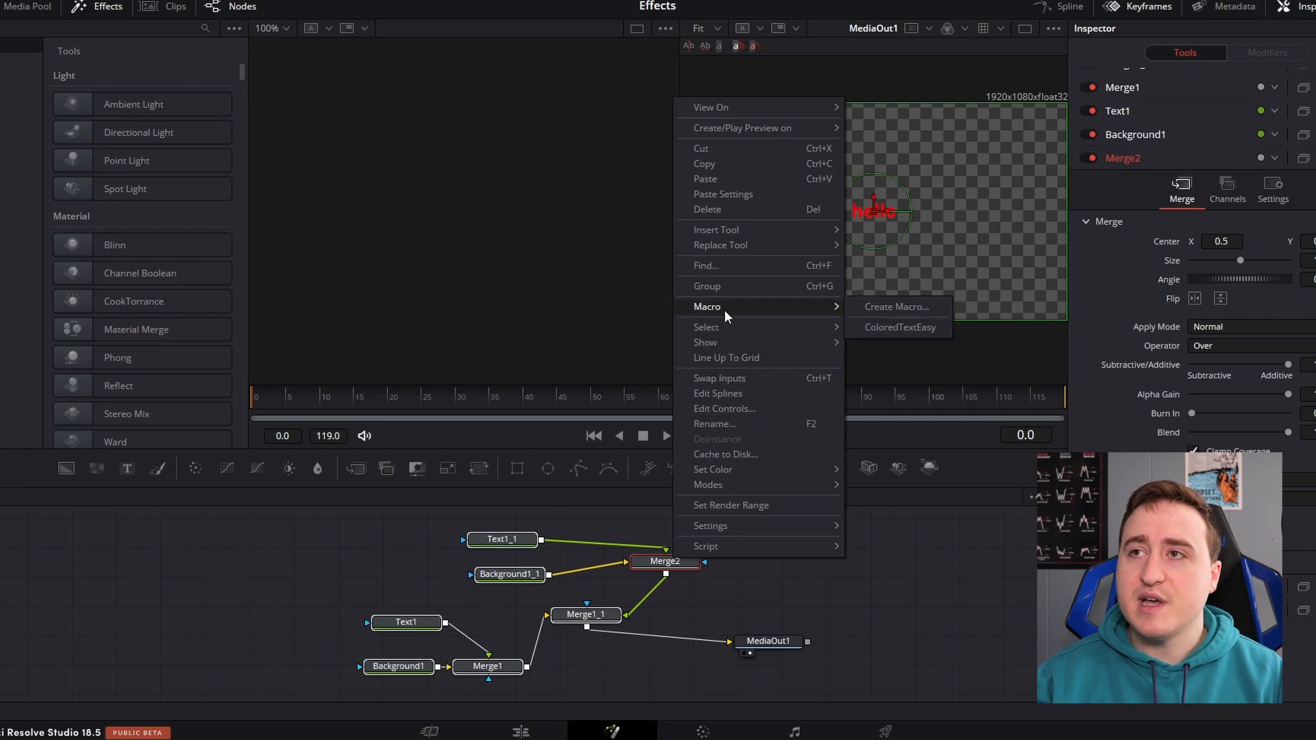
{"action": "left_click", "coordinate": [880, 306]}
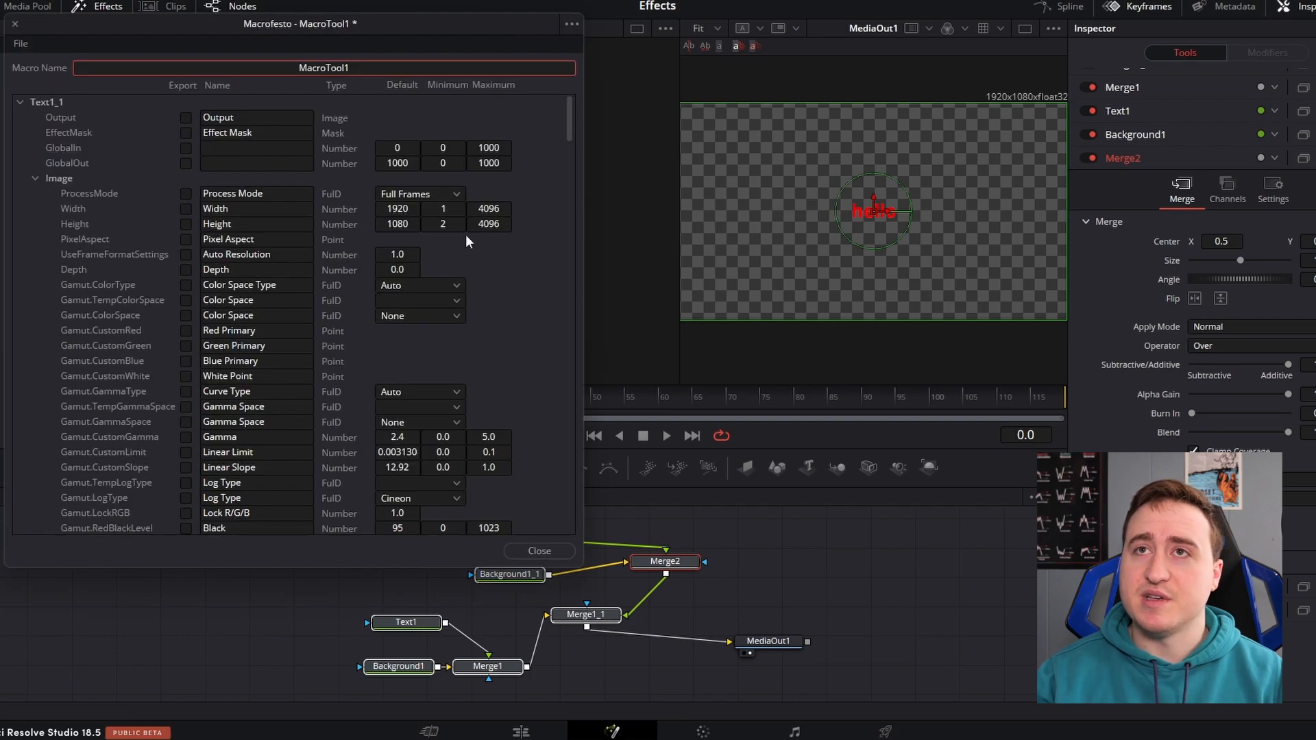
{"action": "left_click_drag", "start_coordinate": [344, 22], "coordinate": [734, 92]}
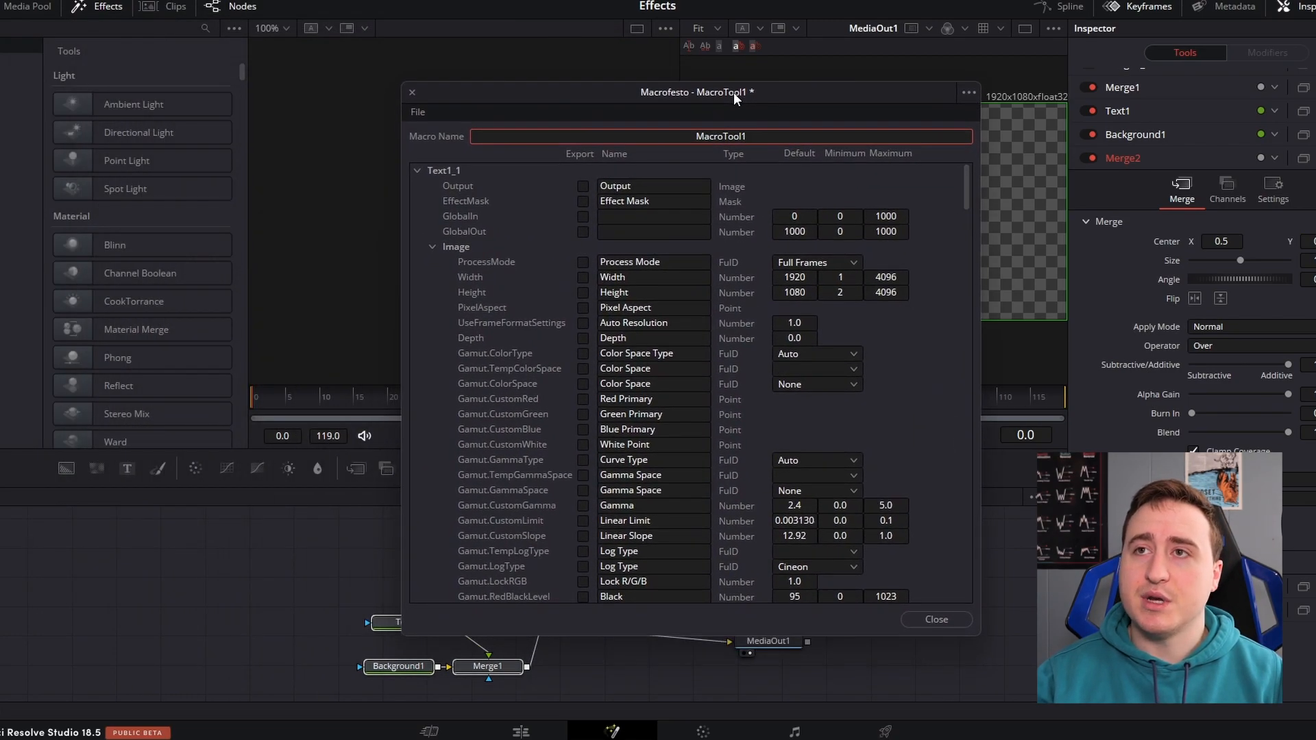
Collapse Text1_1's Image parameters in the macro editor and show Text1's settings in the Inspector for reference
{"action": "left_click", "coordinate": [433, 247]}
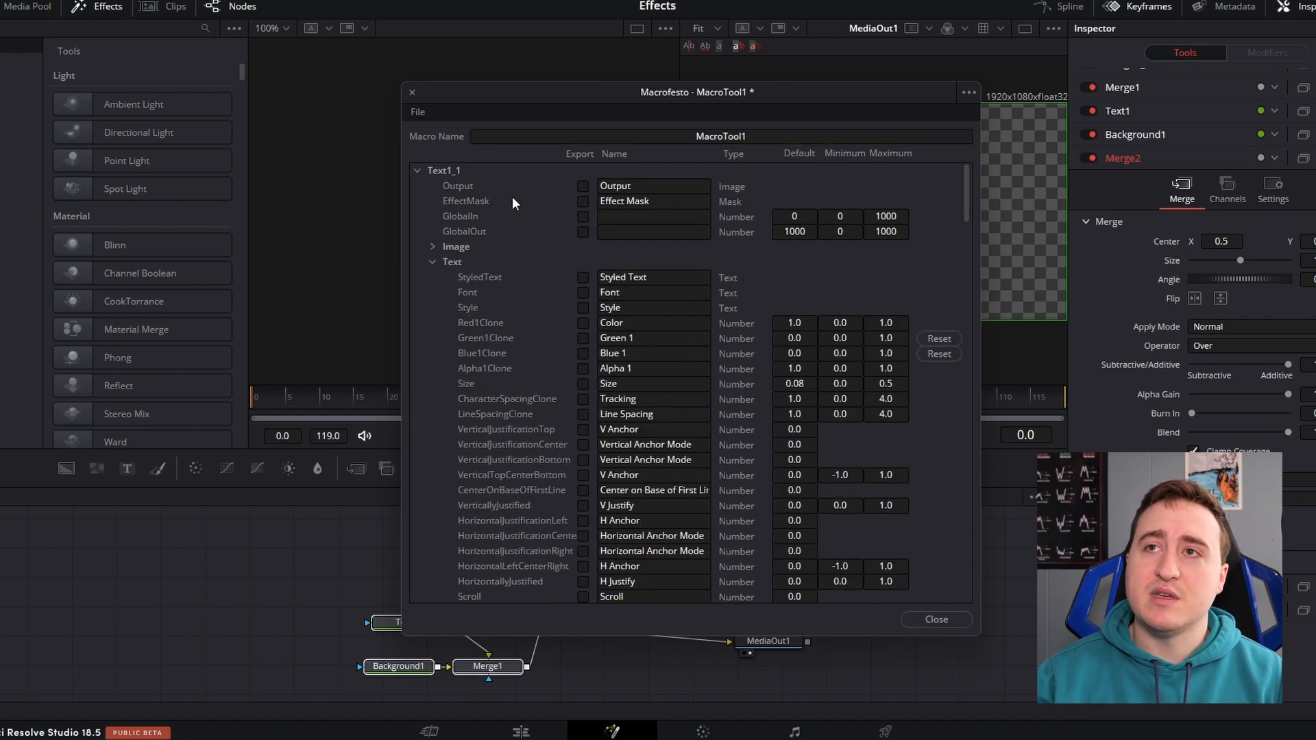
{"action": "scroll", "coordinate": [526, 238], "scroll_direction": "down", "scroll_amount": 15}
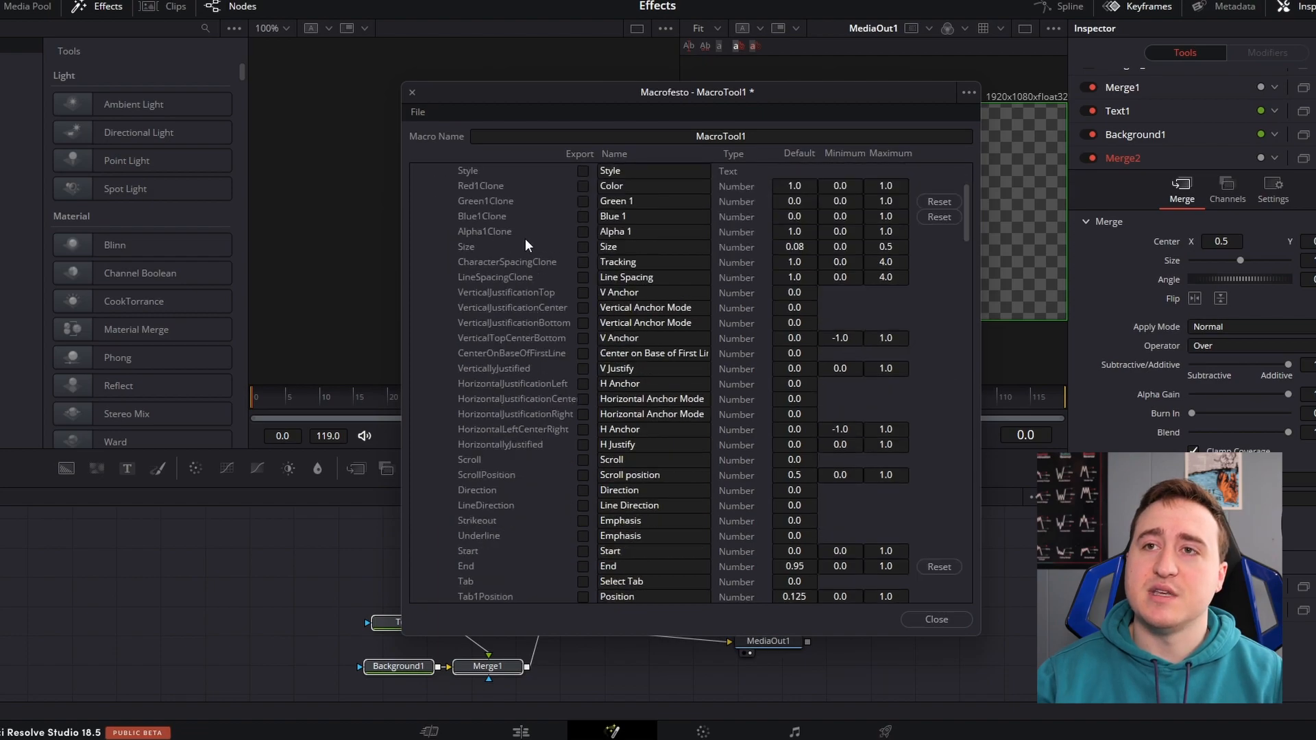
{"action": "scroll", "coordinate": [527, 246], "scroll_direction": "down", "scroll_amount": 7}
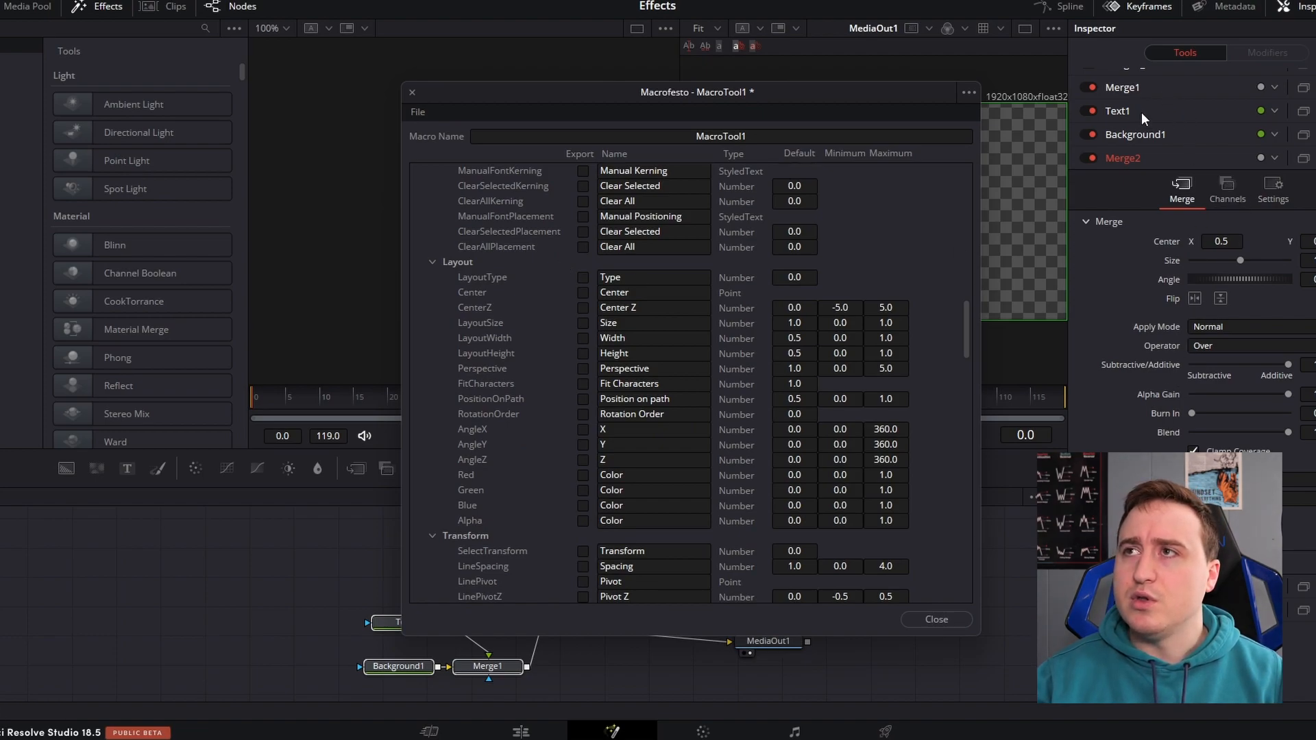
{"action": "scroll", "coordinate": [1142, 112], "scroll_direction": "up", "scroll_amount": 1}
{"action": "left_click", "coordinate": [1144, 129]}
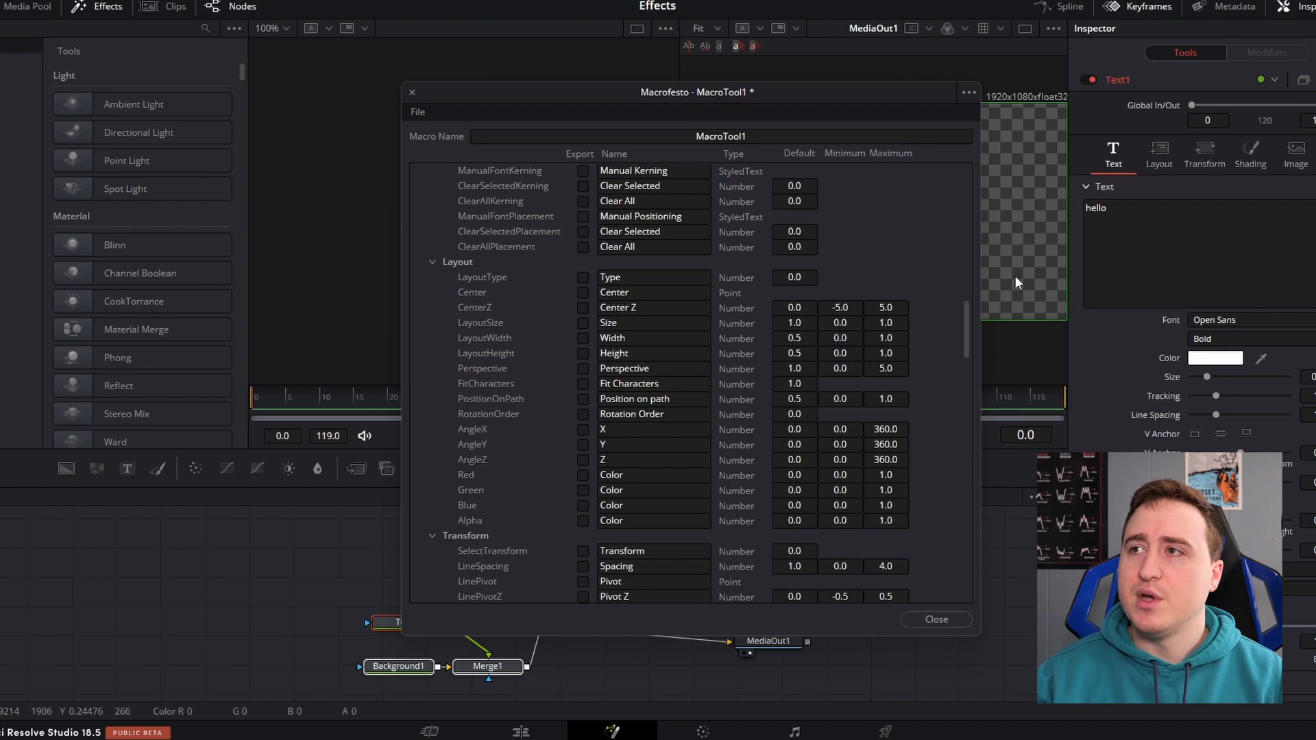
Export Text1_1's Layout parameters: Type, Center, Center Z, Size, Width, Height, Perspective and the Red, Green, Blue and Alpha colors
{"action": "left_click", "coordinate": [583, 278]}
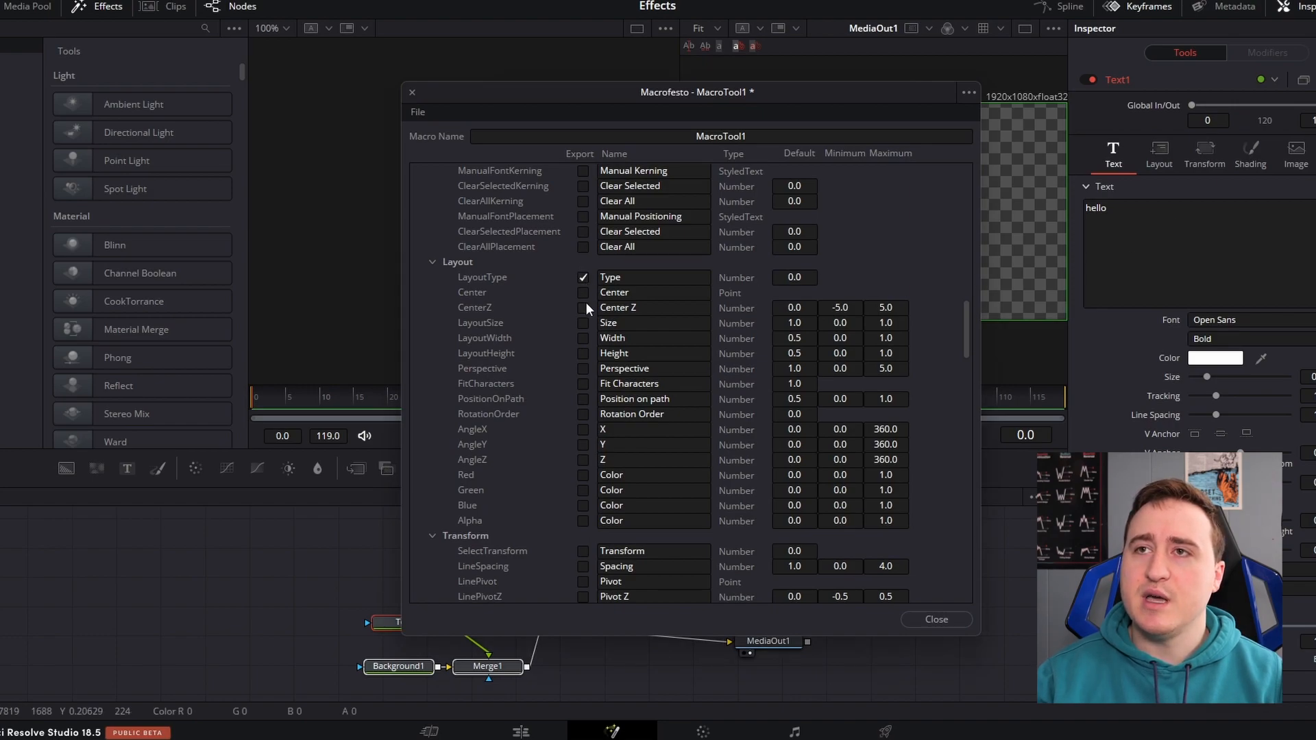
{"action": "left_click", "coordinate": [583, 308]}
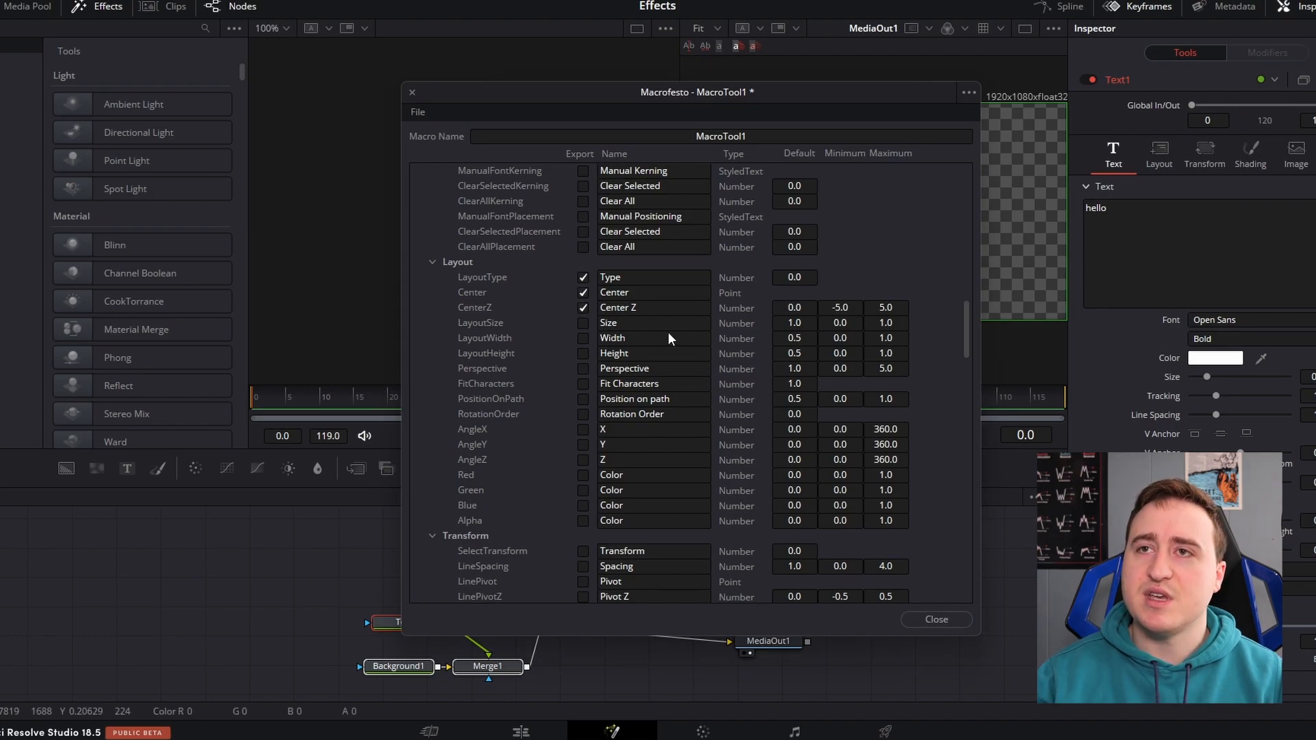
{"action": "scroll", "coordinate": [667, 332], "scroll_direction": "down", "scroll_amount": 1}
{"action": "left_click", "coordinate": [583, 278]}
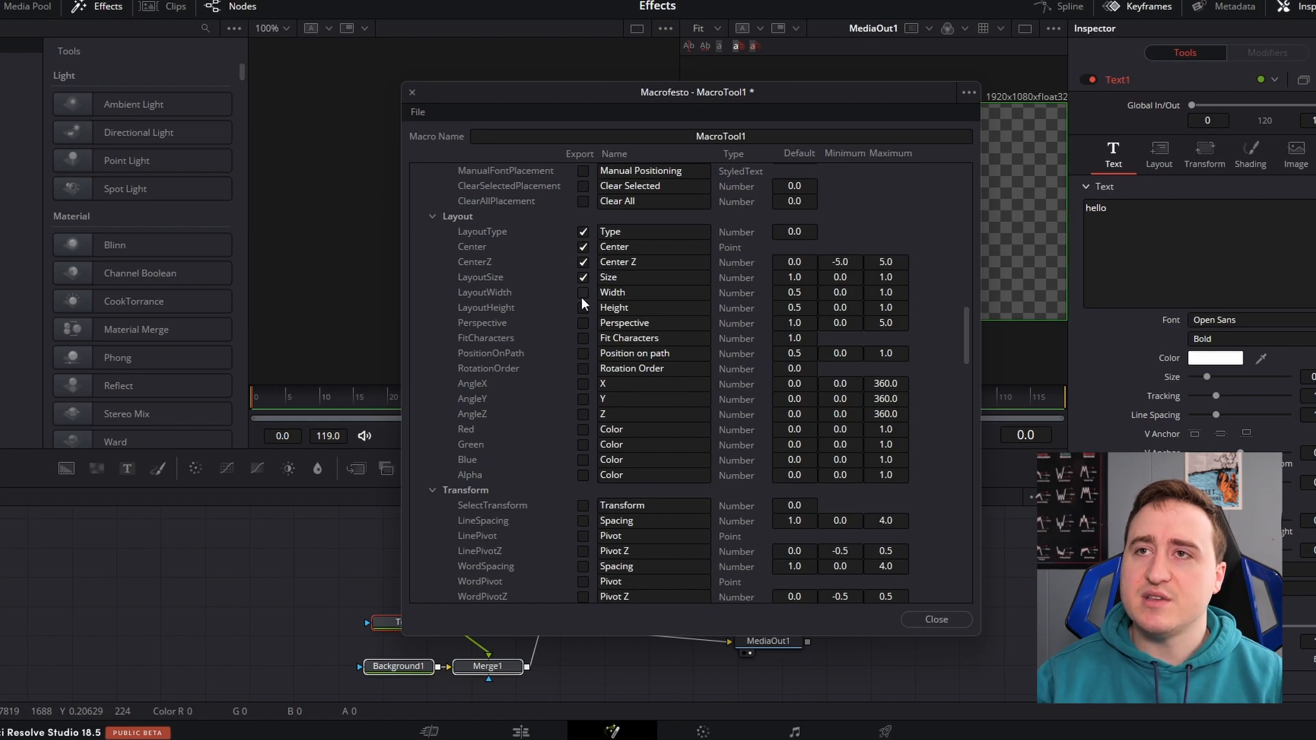
{"action": "left_click", "coordinate": [584, 308]}
{"action": "scroll", "coordinate": [661, 325], "scroll_direction": "down", "scroll_amount": 1}
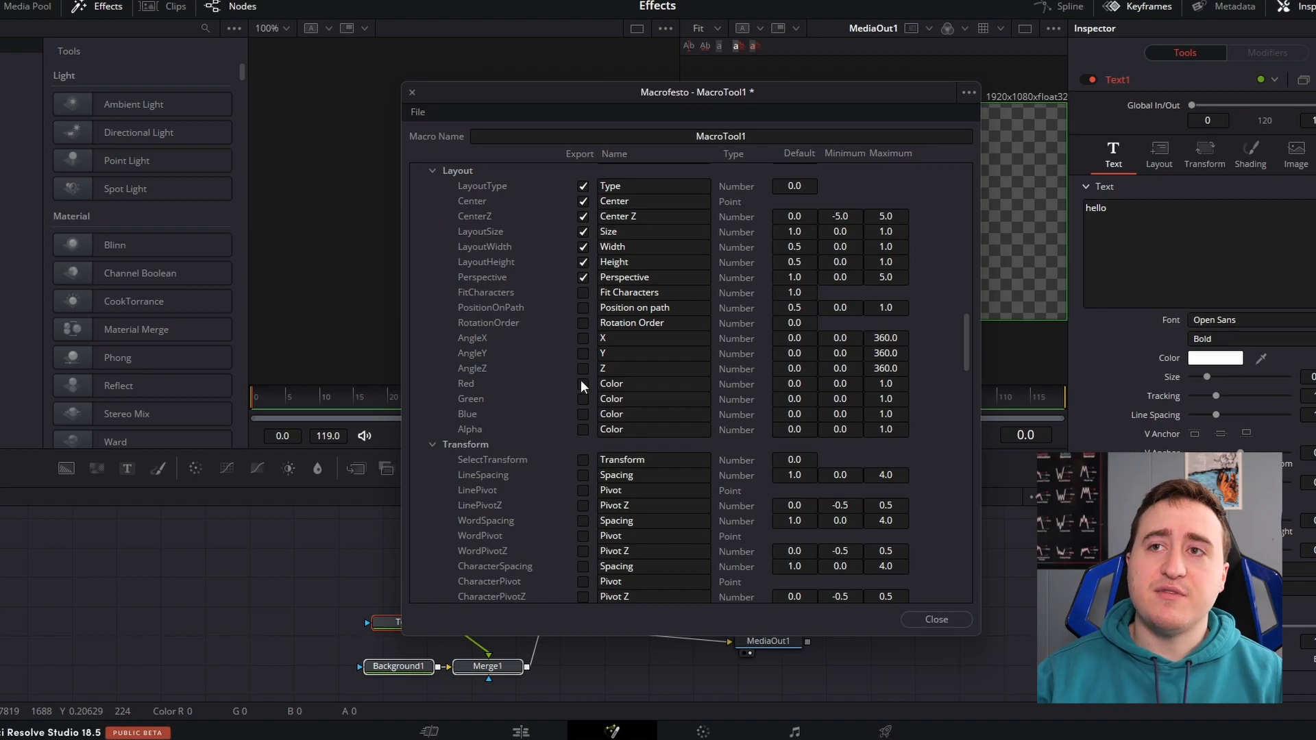
{"action": "left_click", "coordinate": [582, 429]}
Expand the Text1 node's parameter list in the macro editor and collapse its Image group
{"action": "scroll", "coordinate": [554, 364], "scroll_direction": "down", "scroll_amount": 2}
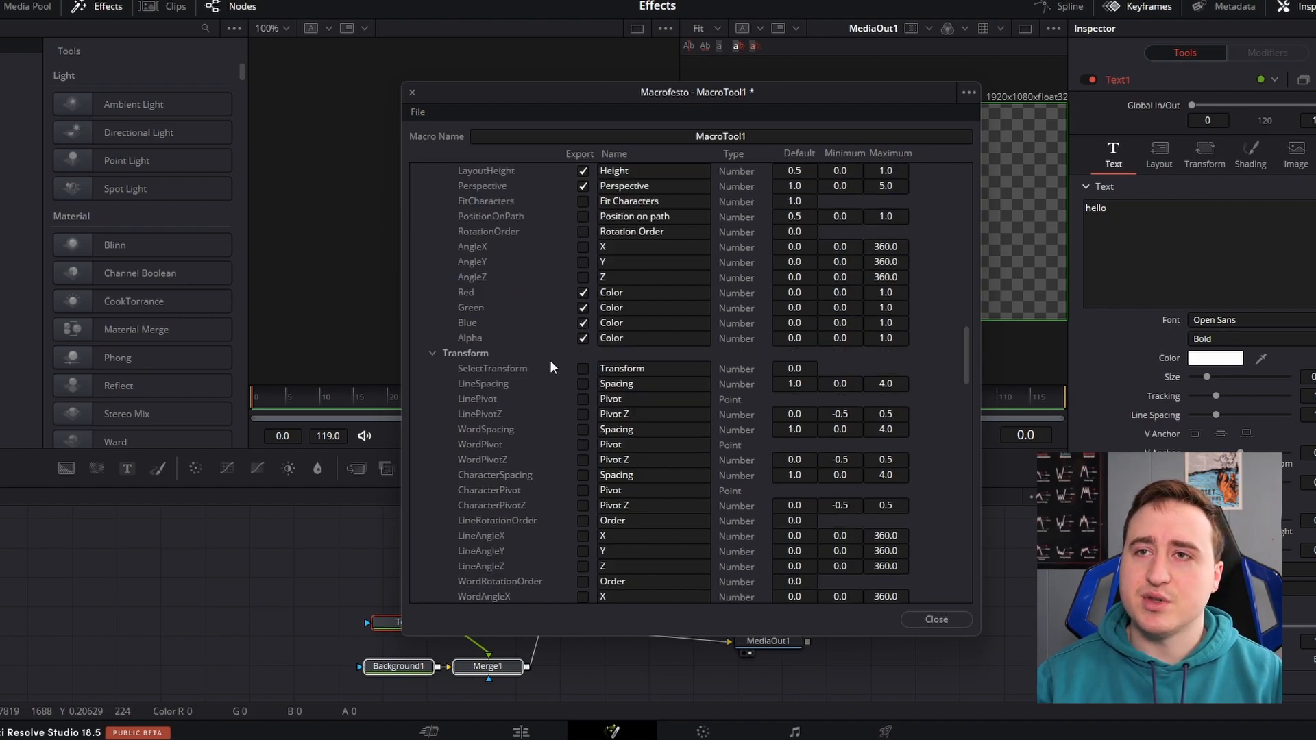
{"action": "scroll", "coordinate": [552, 357], "scroll_direction": "down", "scroll_amount": 2}
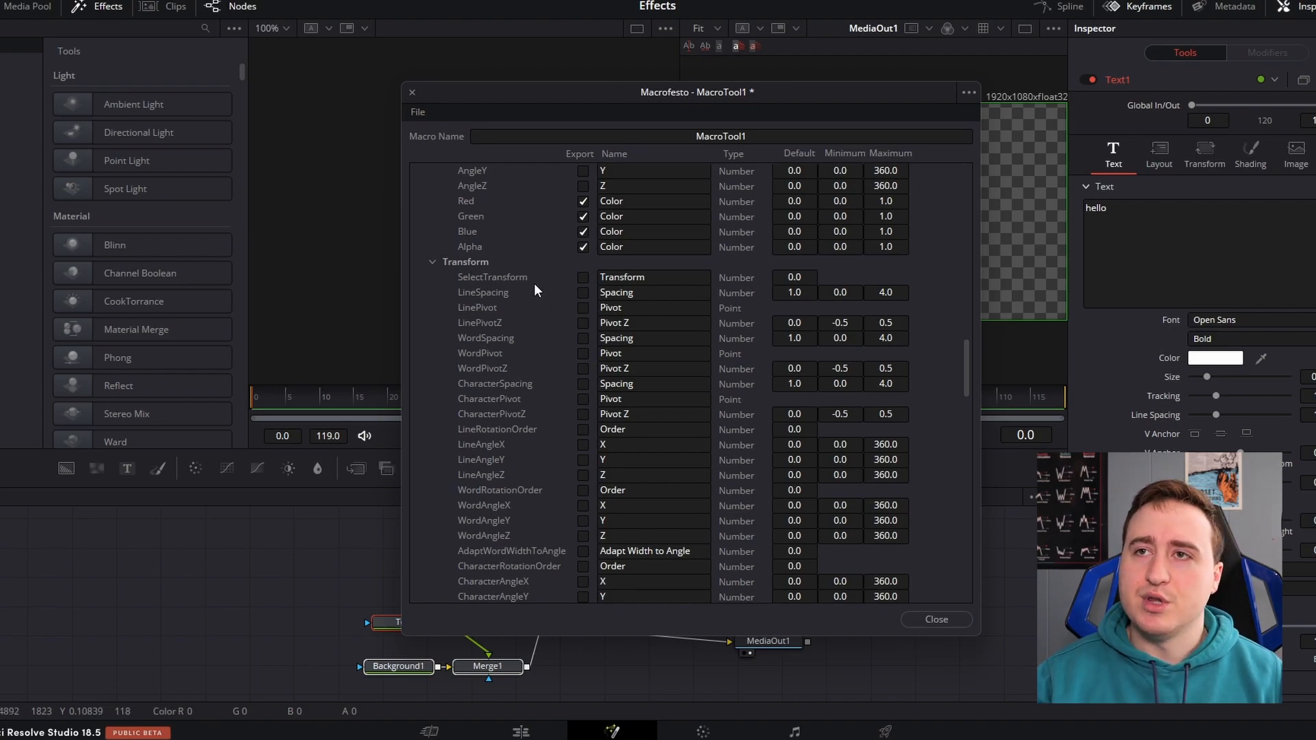
{"action": "scroll", "coordinate": [533, 282], "scroll_direction": "down", "scroll_amount": 10}
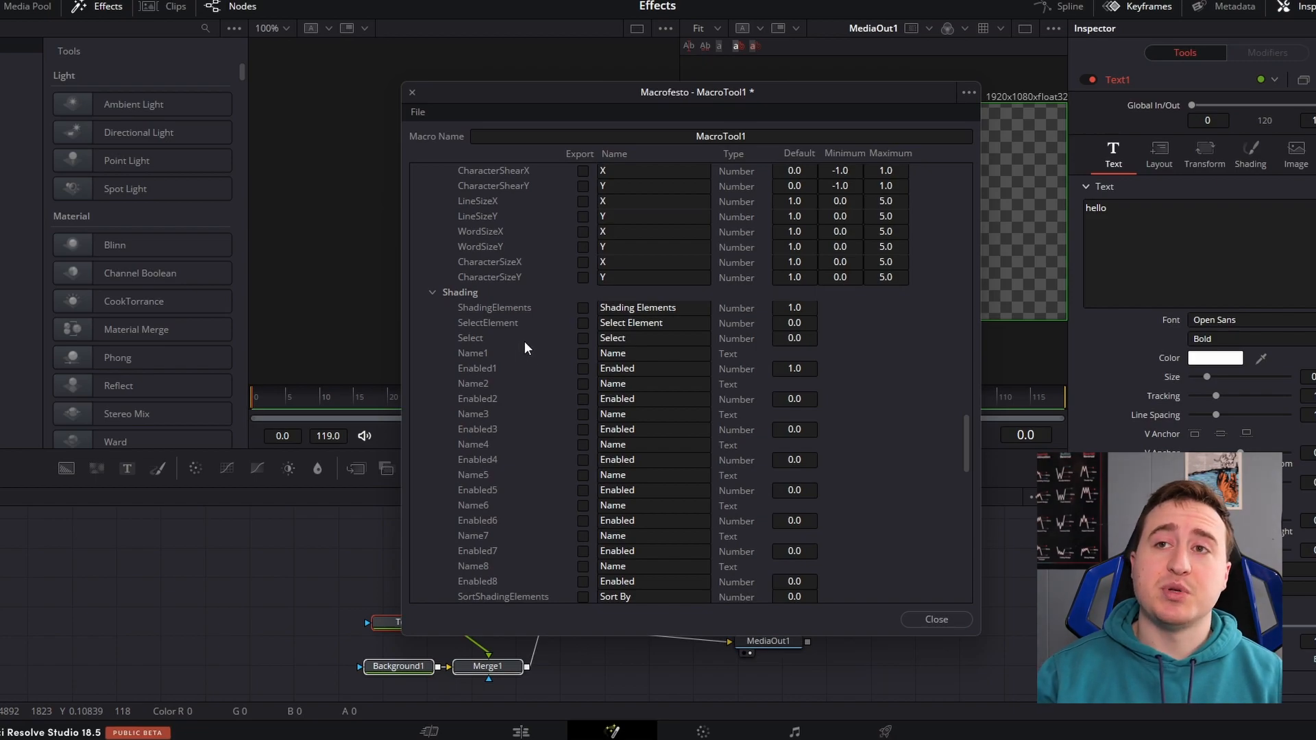
{"action": "scroll", "coordinate": [526, 343], "scroll_direction": "down", "scroll_amount": 15}
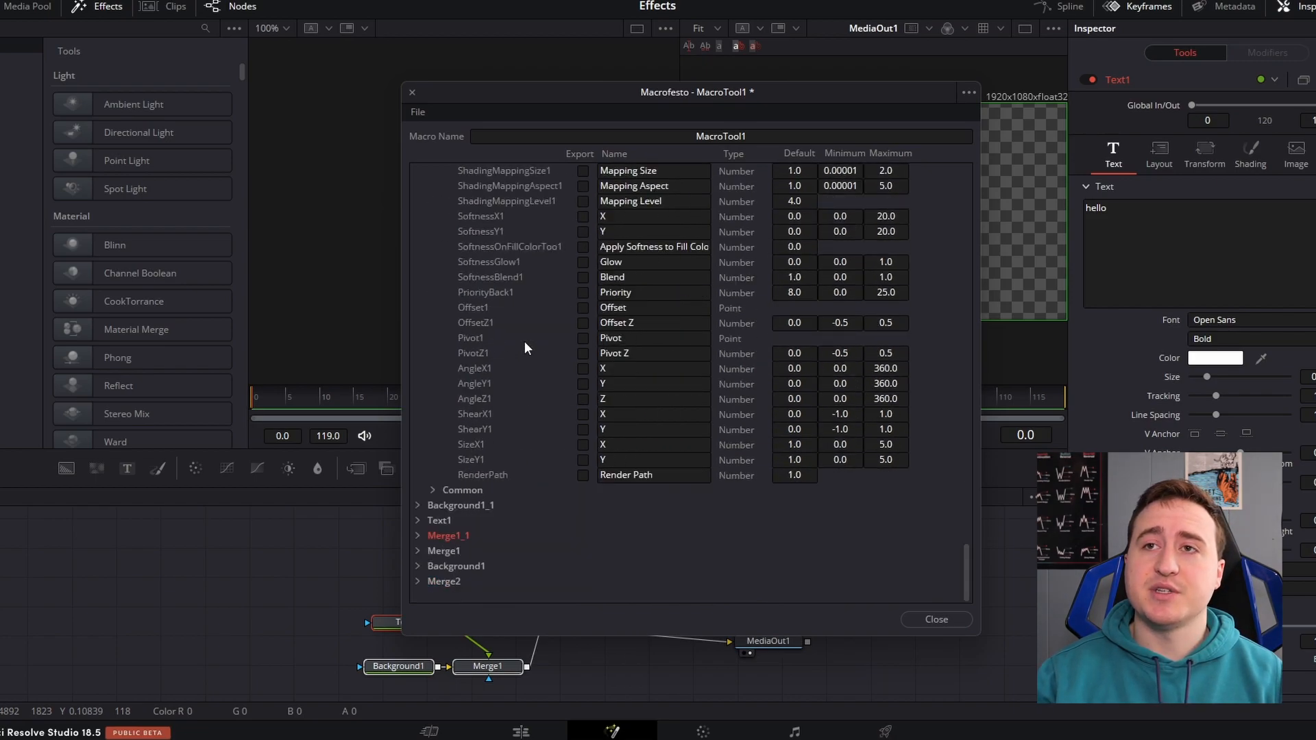
{"action": "left_click", "coordinate": [417, 520]}
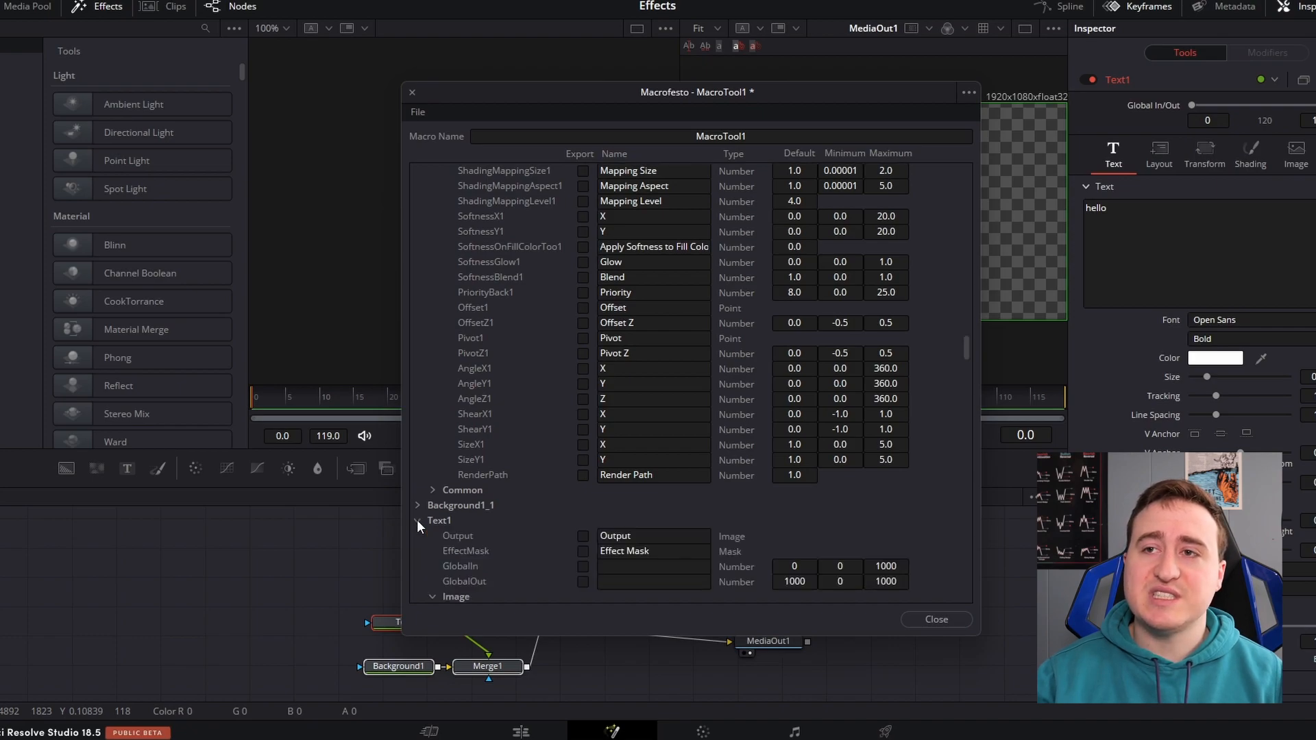
{"action": "scroll", "coordinate": [605, 429], "scroll_direction": "down", "scroll_amount": 10}
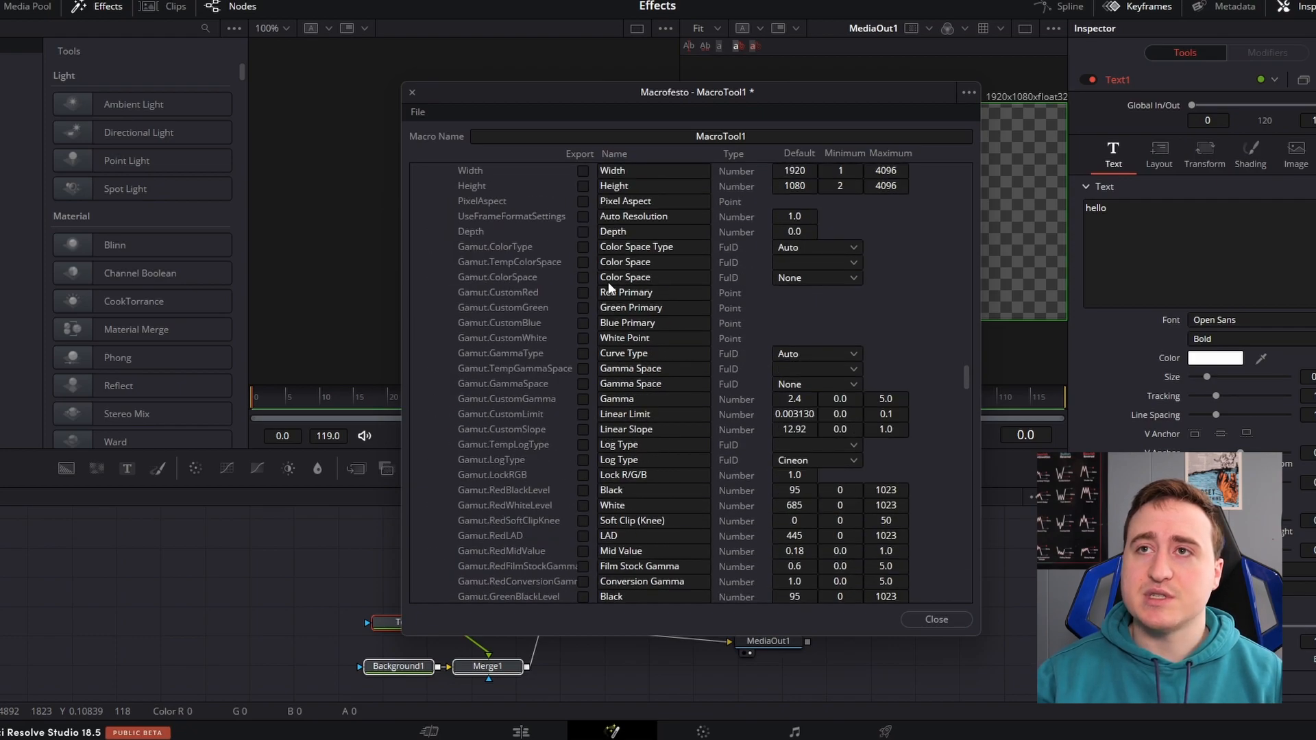
{"action": "scroll", "coordinate": [609, 282], "scroll_direction": "up", "scroll_amount": 1}
{"action": "left_click", "coordinate": [432, 186]}
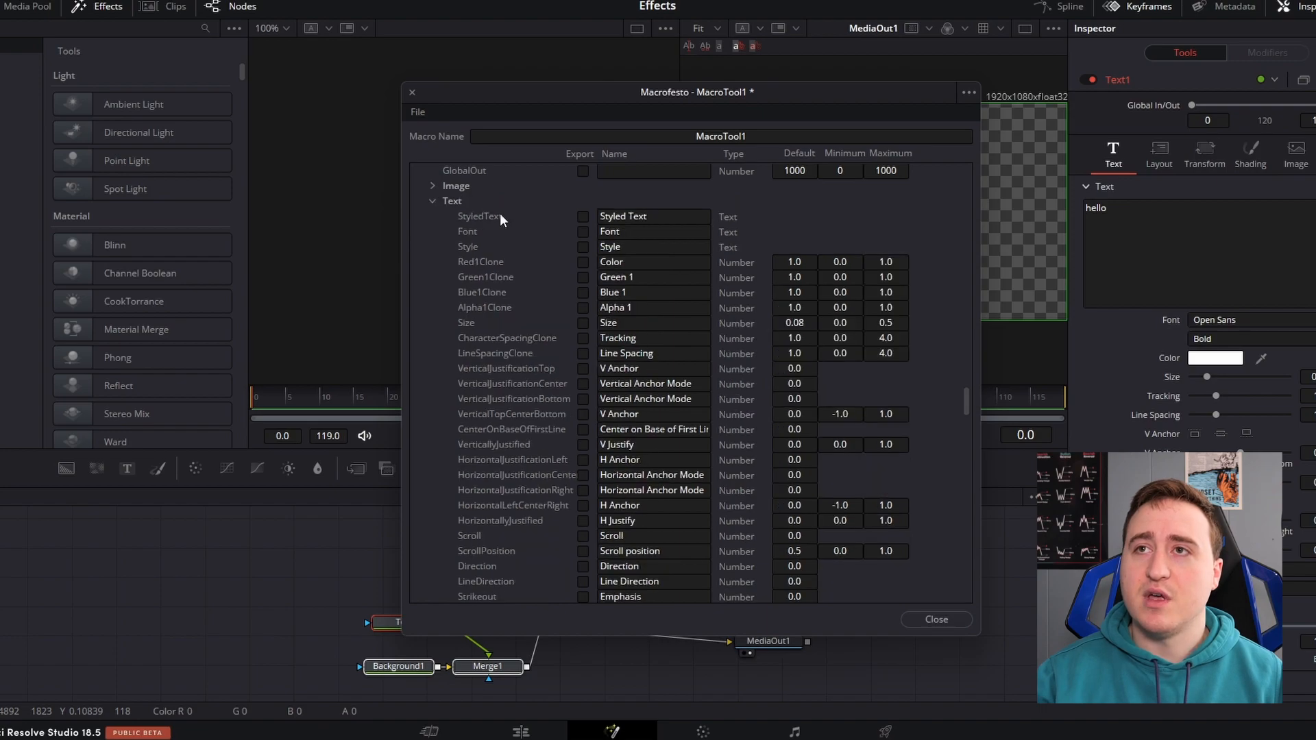
Export Text1's Styled Text, Font, Style, Color, Green 1, Blue 1, Alpha 1, Size and Write On Start parameters
{"action": "left_click", "coordinate": [583, 216]}
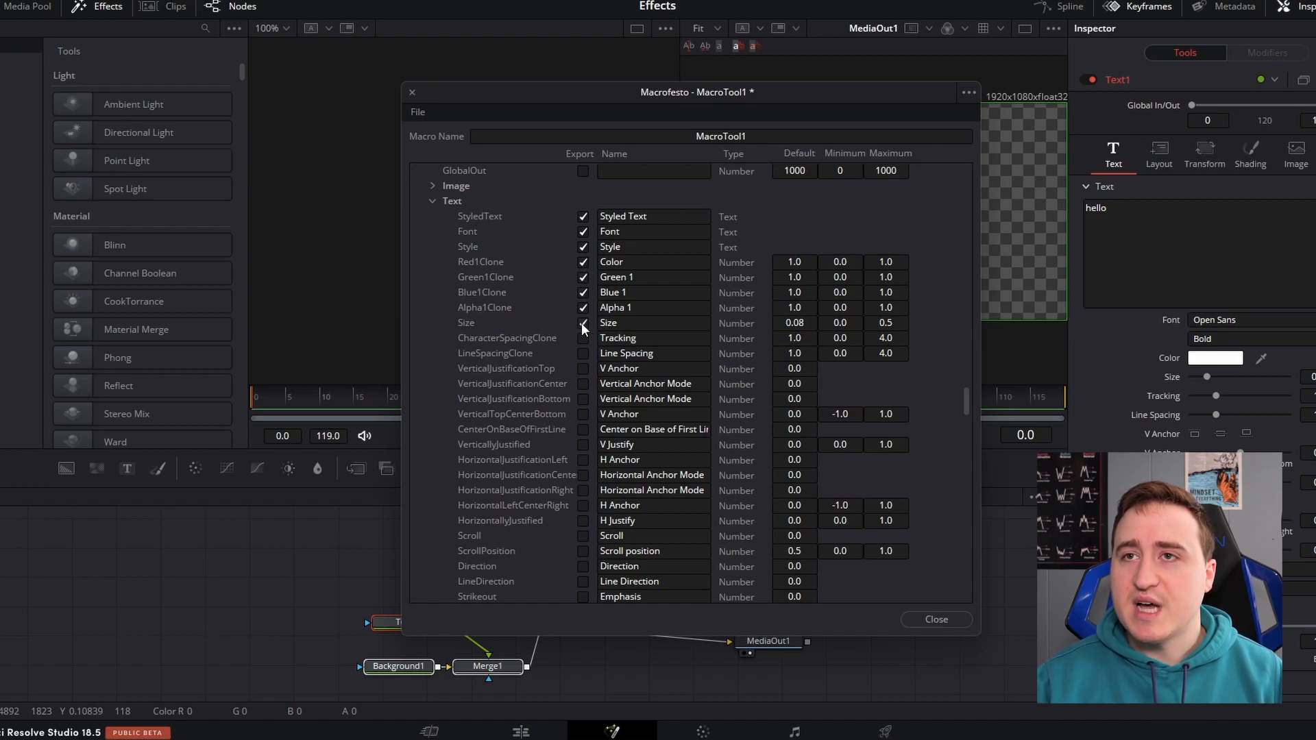
{"action": "scroll", "coordinate": [591, 277], "scroll_direction": "down", "scroll_amount": 2}
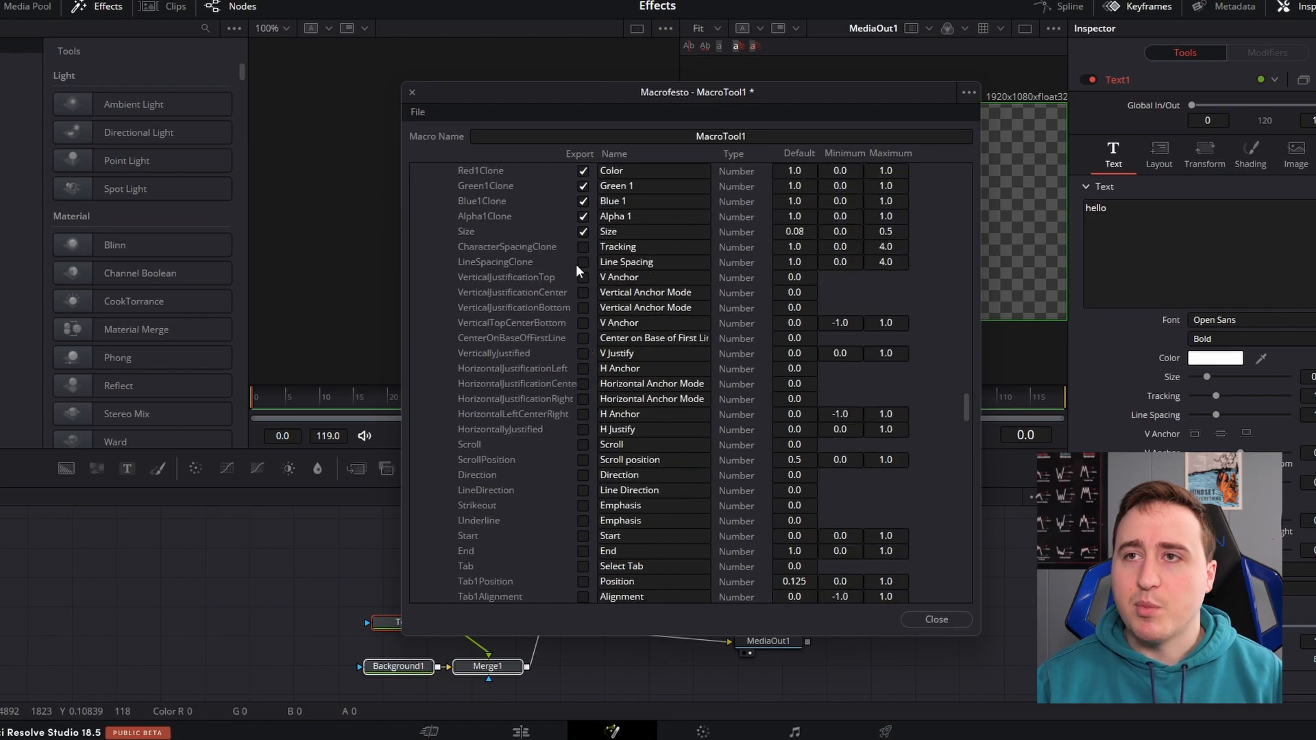
{"action": "scroll", "coordinate": [576, 270], "scroll_direction": "down", "scroll_amount": 2}
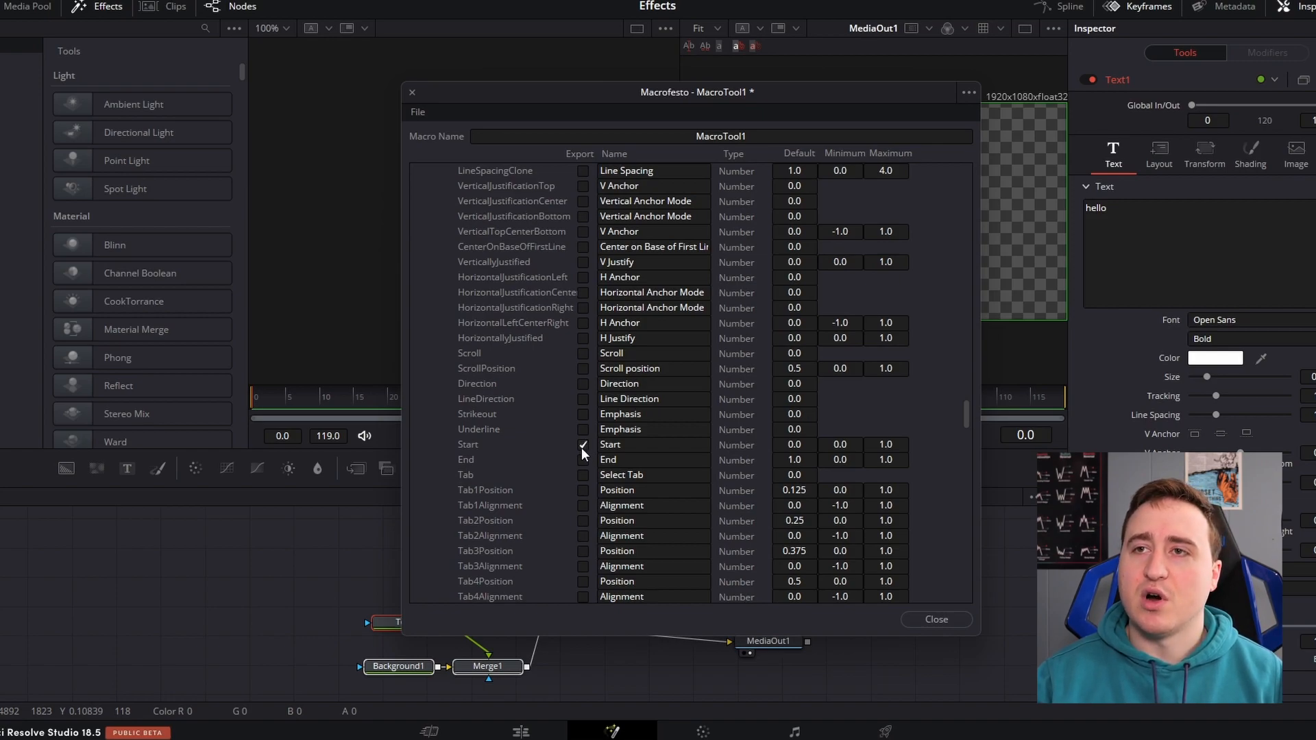
Export Text1's Layout parameters: Type, Center, Center Z, Size, Width and Height
{"action": "scroll", "coordinate": [533, 412], "scroll_direction": "down", "scroll_amount": 15}
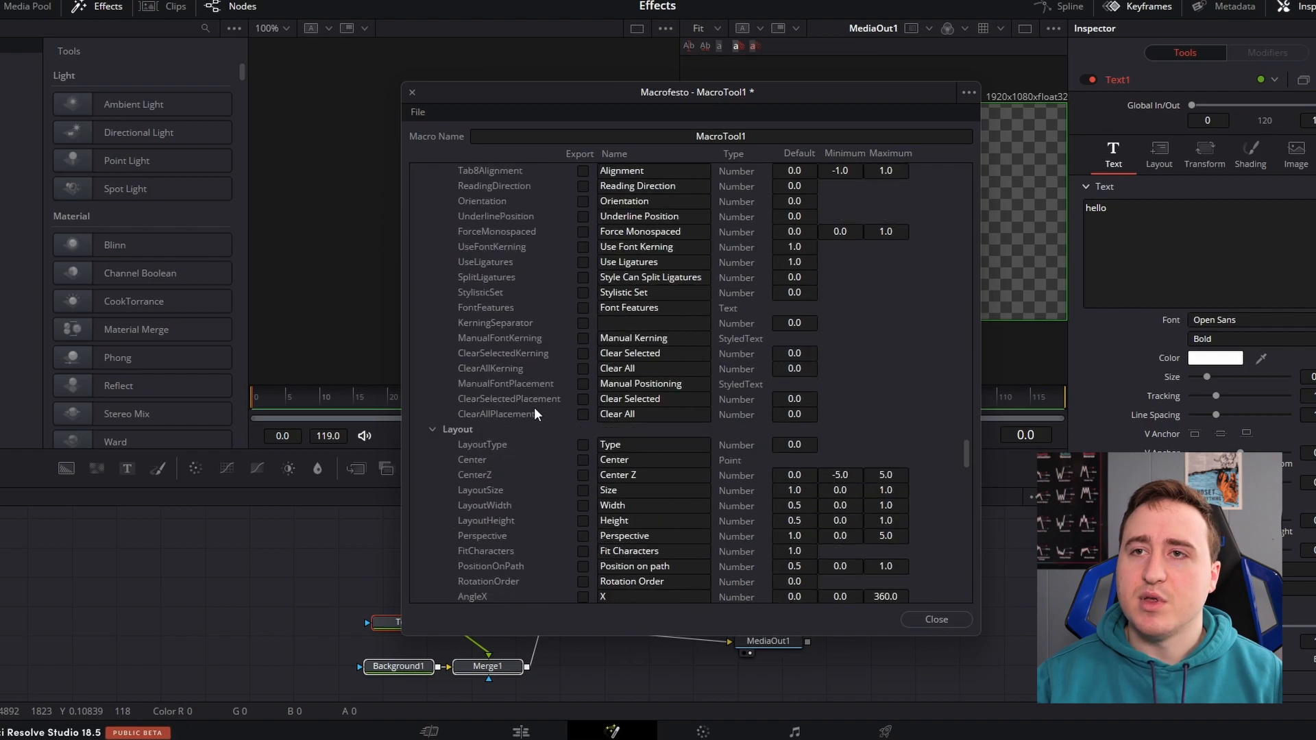
{"action": "scroll", "coordinate": [539, 404], "scroll_direction": "down", "scroll_amount": 1}
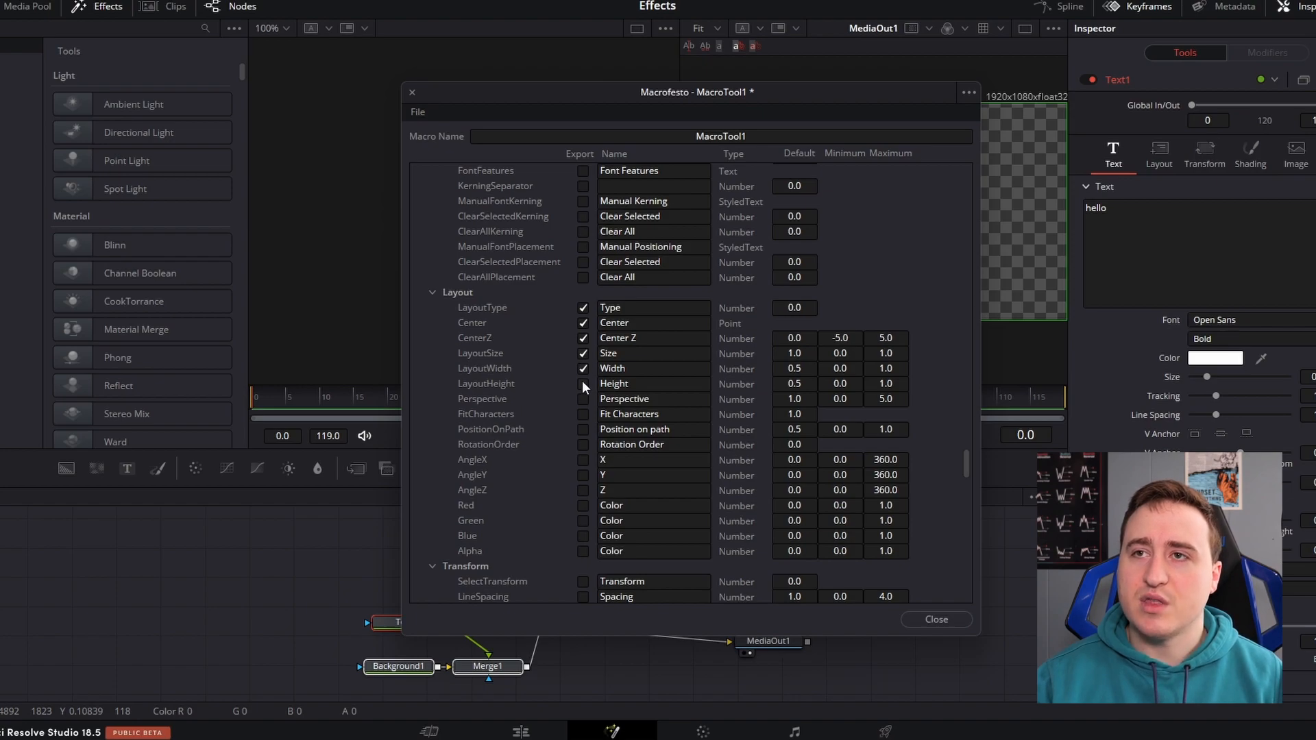
{"action": "scroll", "coordinate": [598, 404], "scroll_direction": "down", "scroll_amount": 8}
{"action": "scroll", "coordinate": [590, 330], "scroll_direction": "down", "scroll_amount": 10}
{"action": "scroll", "coordinate": [589, 330], "scroll_direction": "up", "scroll_amount": 20}
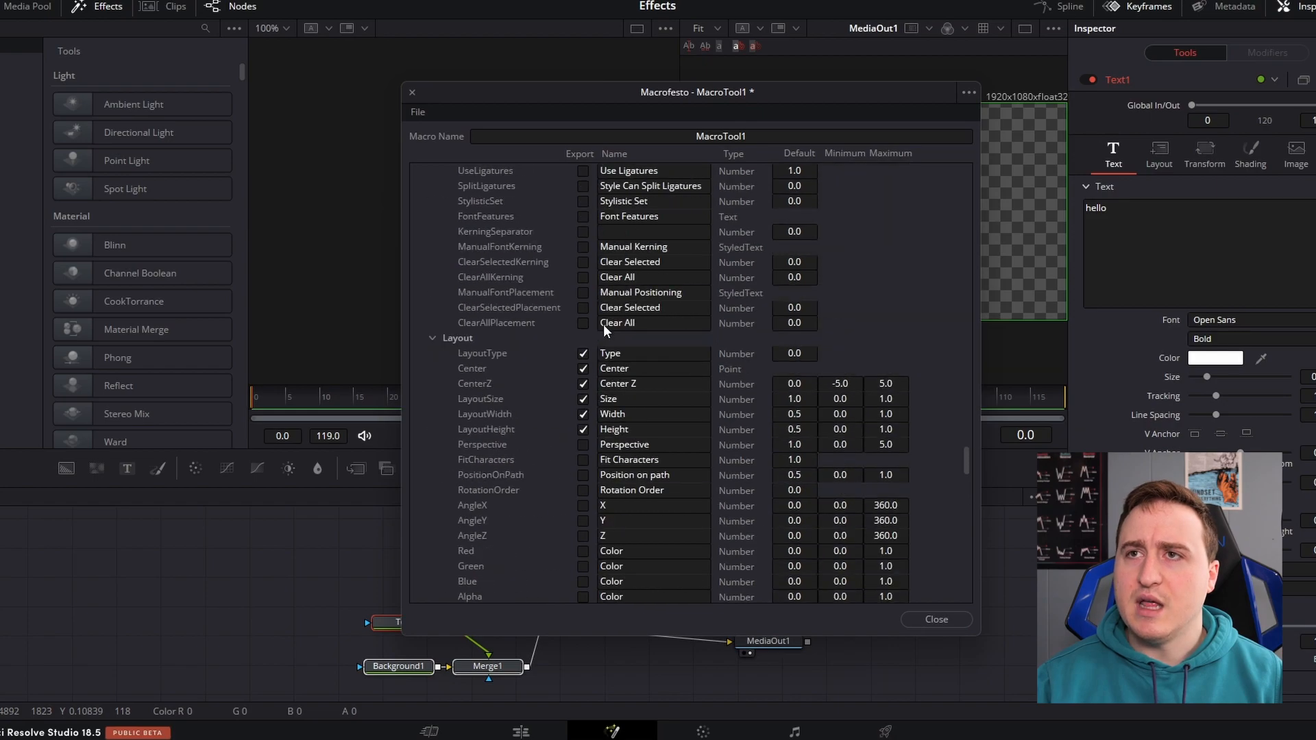
Name the macro "Simple text color effect" after checking the exported parameters of both text nodes
{"action": "scroll", "coordinate": [616, 326], "scroll_direction": "up", "scroll_amount": 15}
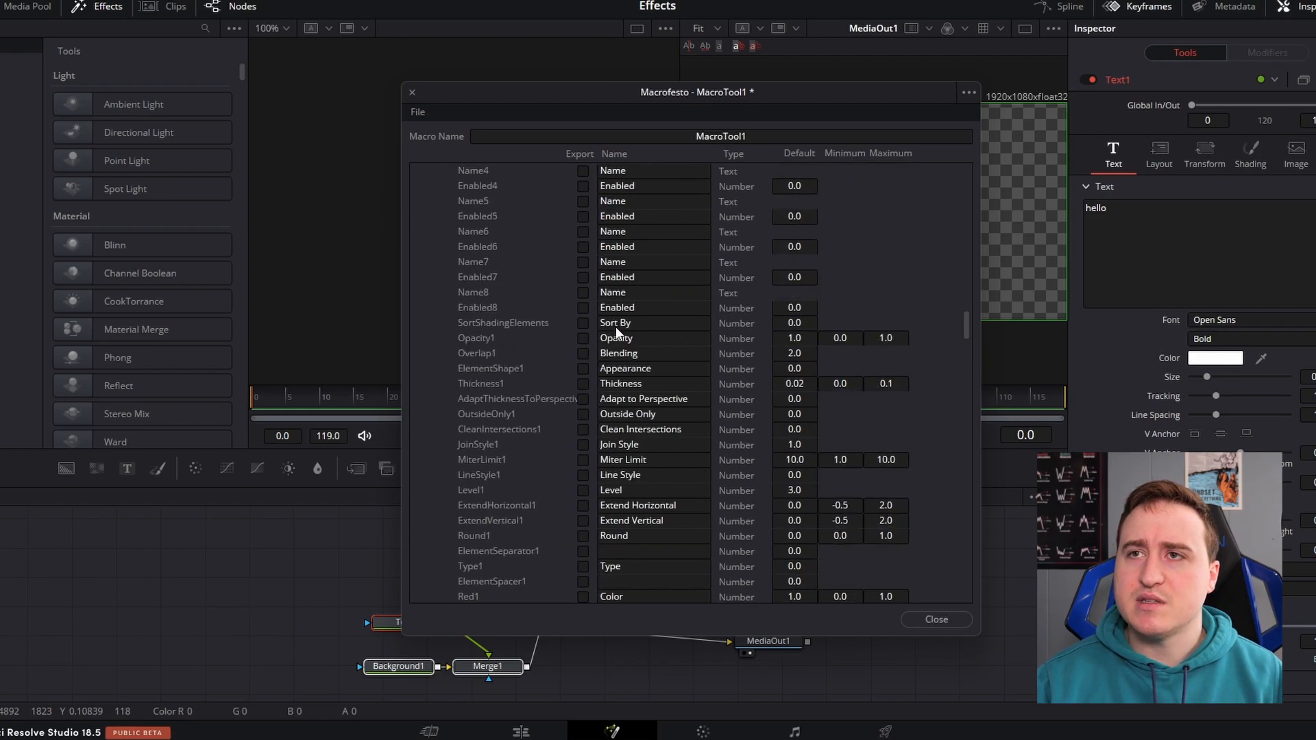
{"action": "scroll", "coordinate": [616, 326], "scroll_direction": "up", "scroll_amount": 20}
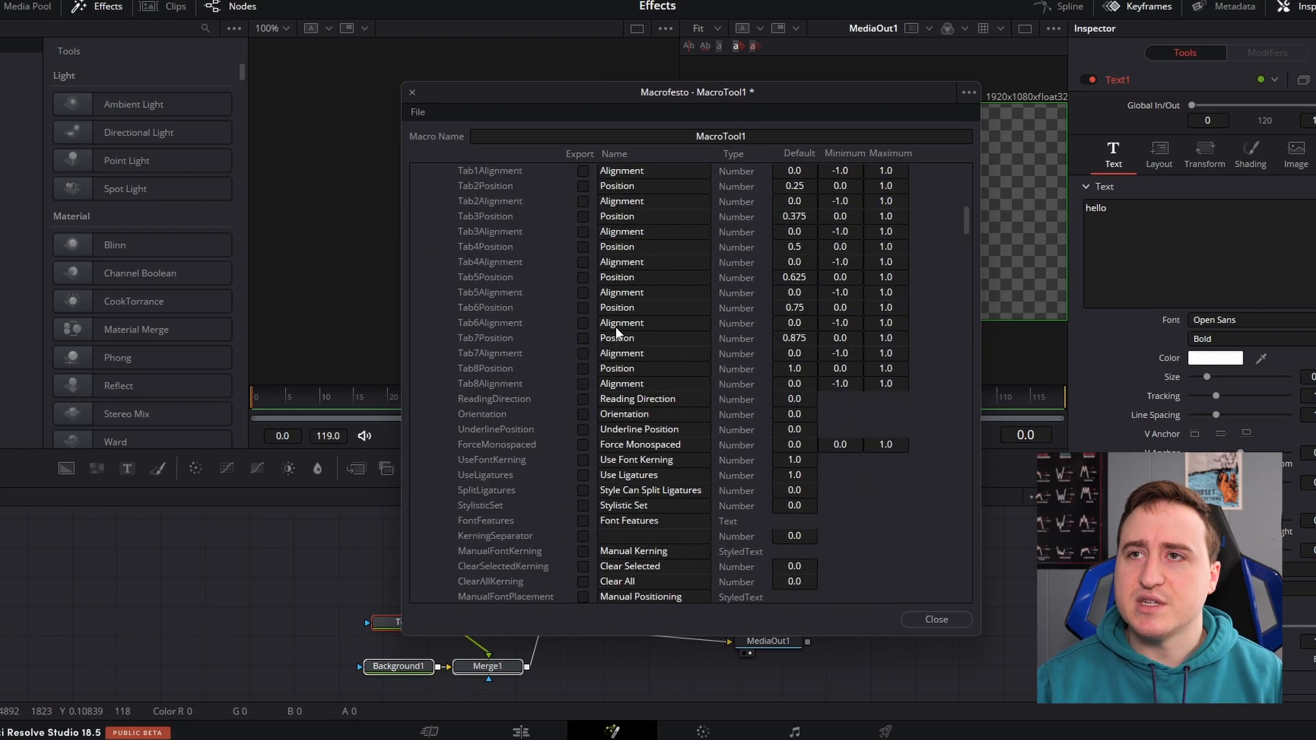
{"action": "scroll", "coordinate": [616, 326], "scroll_direction": "up", "scroll_amount": 5}
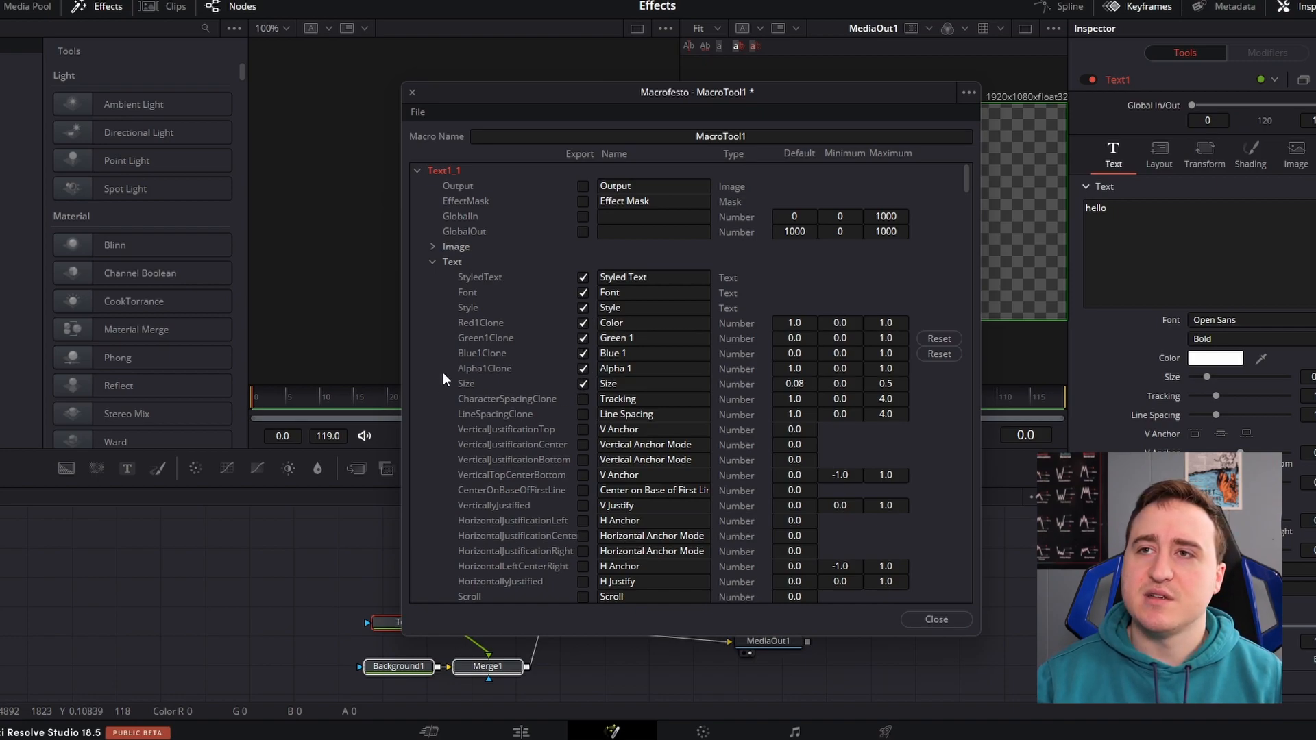
{"action": "scroll", "coordinate": [617, 240], "scroll_direction": "down", "scroll_amount": 7}
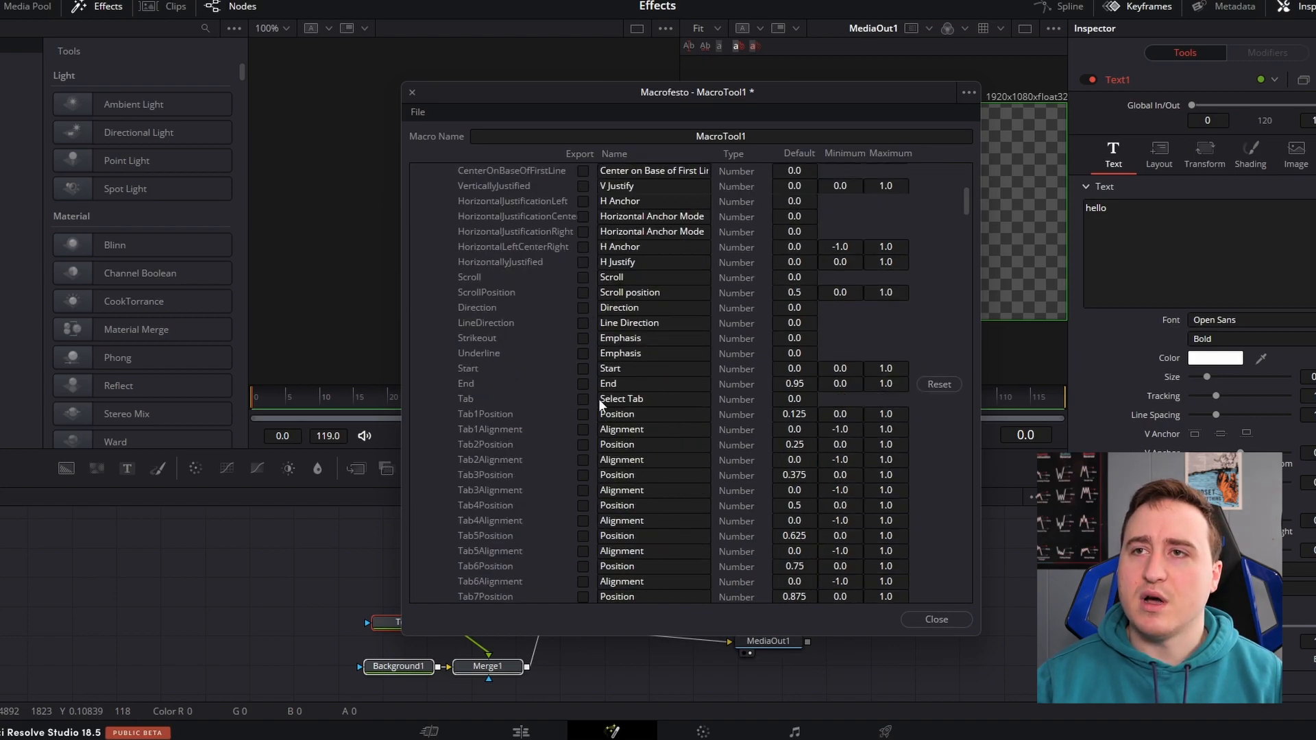
{"action": "scroll", "coordinate": [504, 236], "scroll_direction": "down", "scroll_amount": 10}
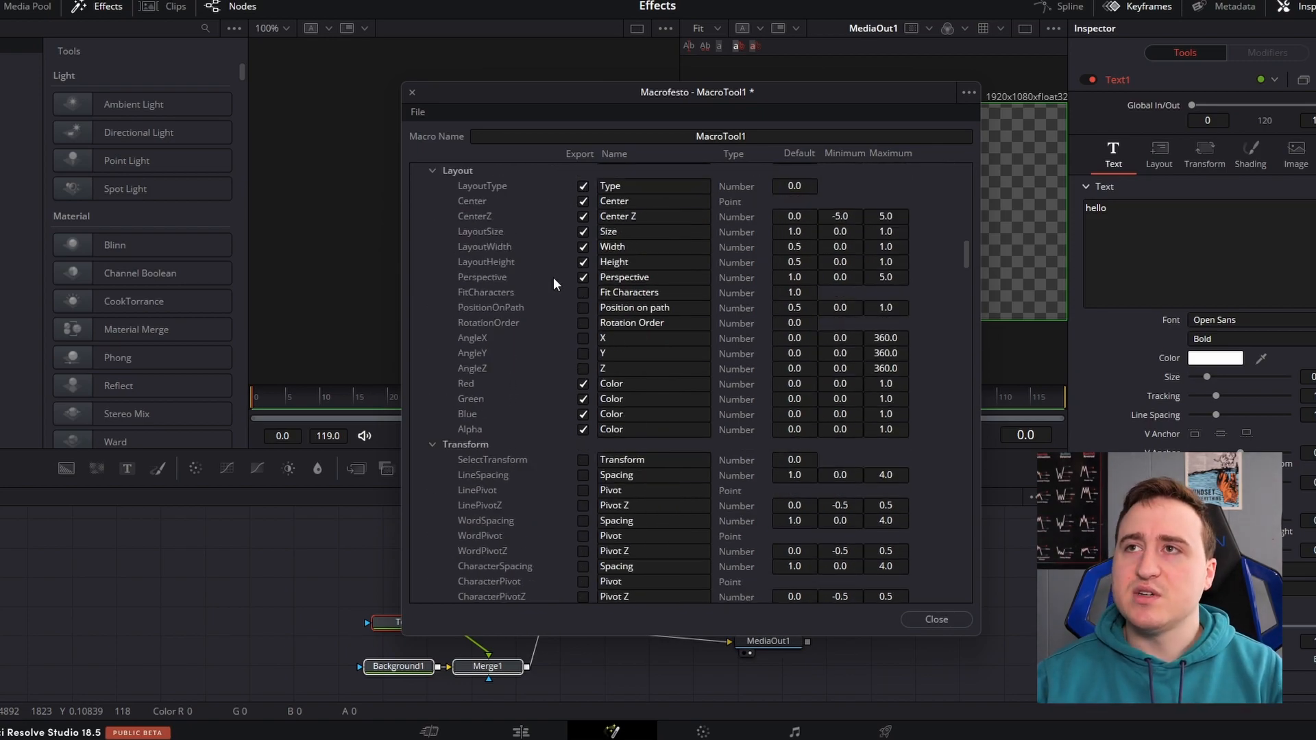
{"action": "left_click_drag", "start_coordinate": [784, 140], "coordinate": [595, 139]}
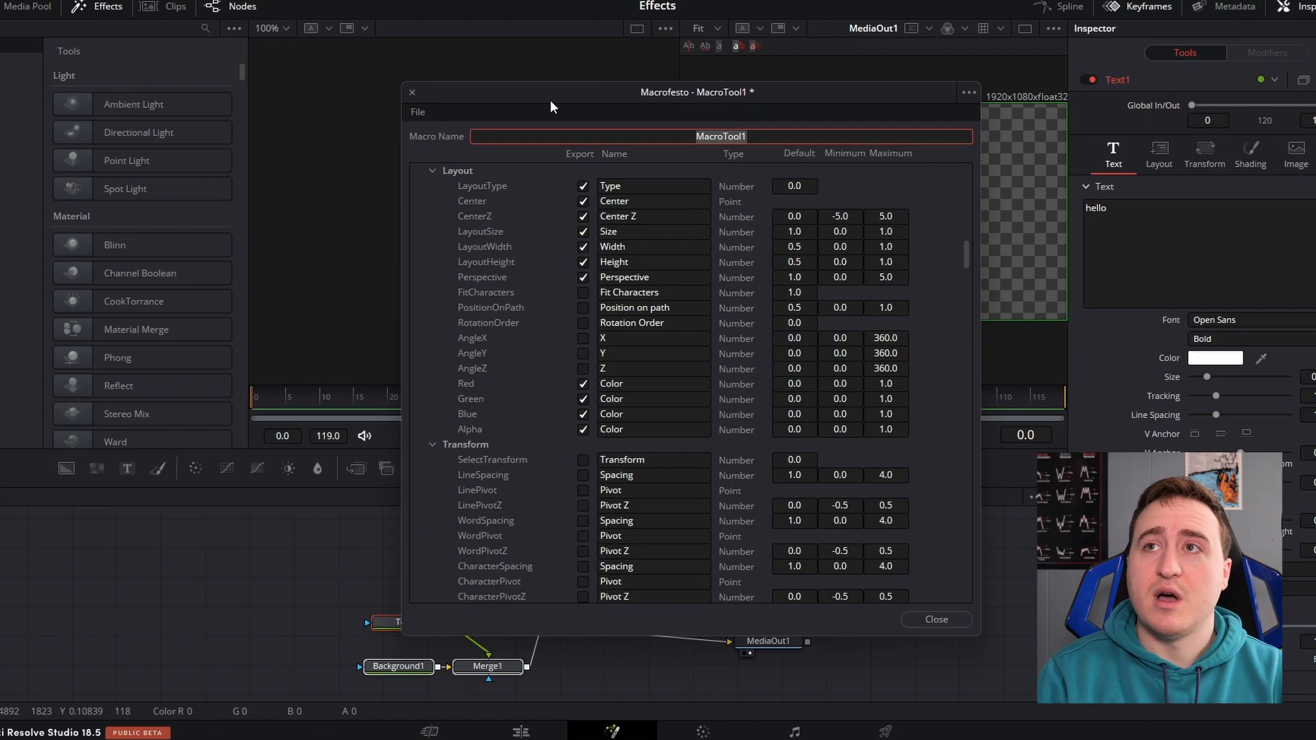
{"action": "type", "text": "Simple text color effect"}
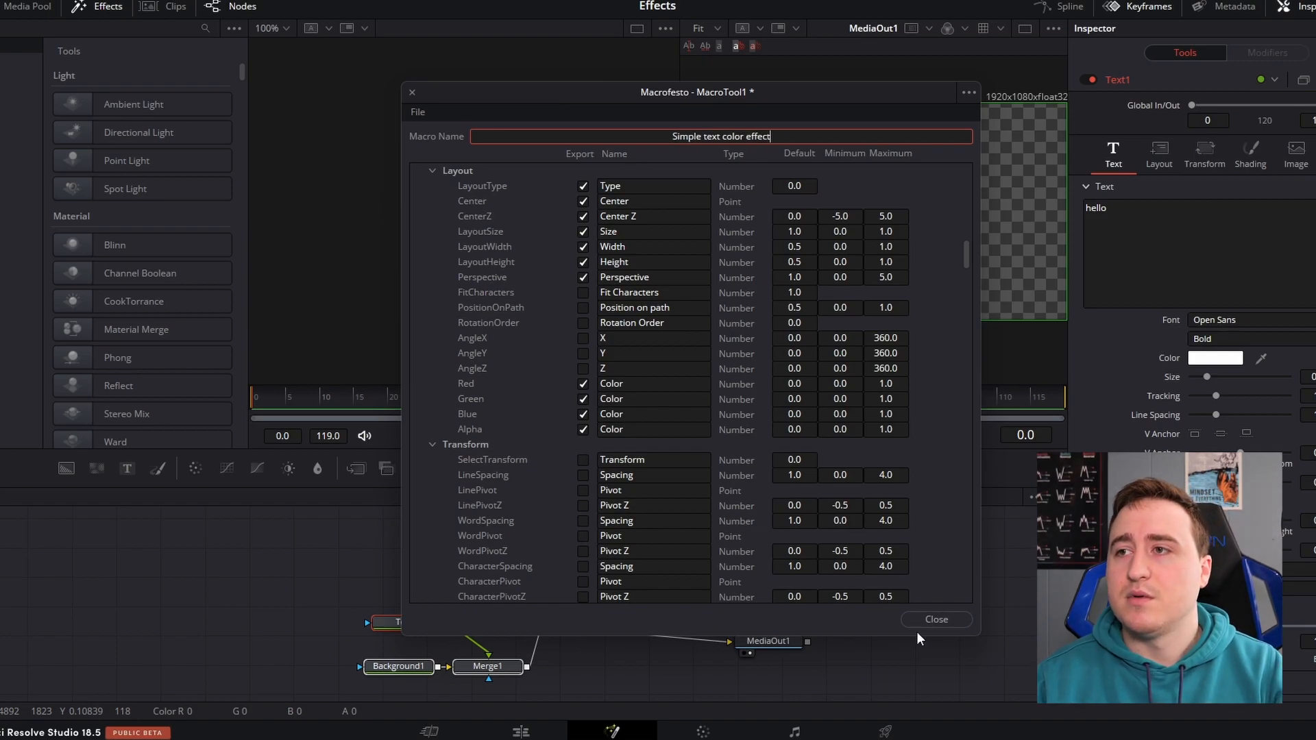
Close the macro editor and save the macro as Simple text color effect.setting in the Downloads folder
{"action": "left_click", "coordinate": [935, 617]}
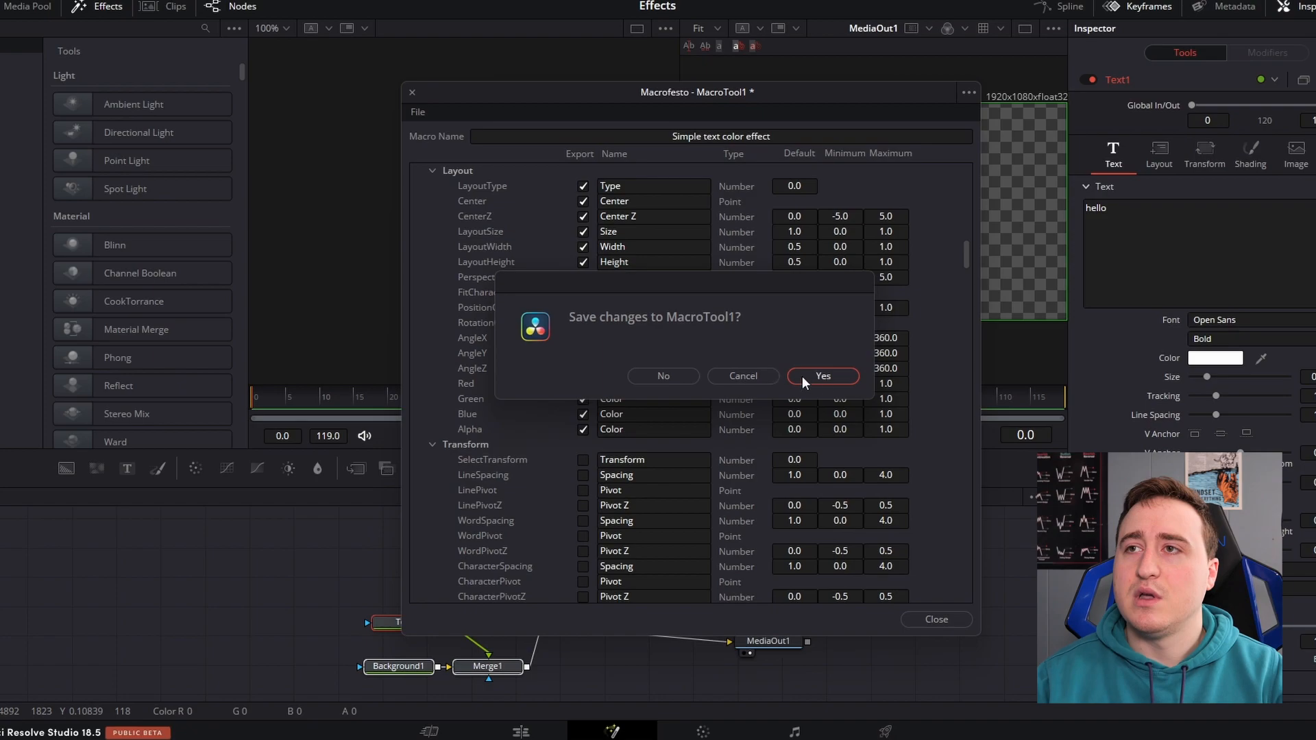
{"action": "left_click", "coordinate": [826, 376]}
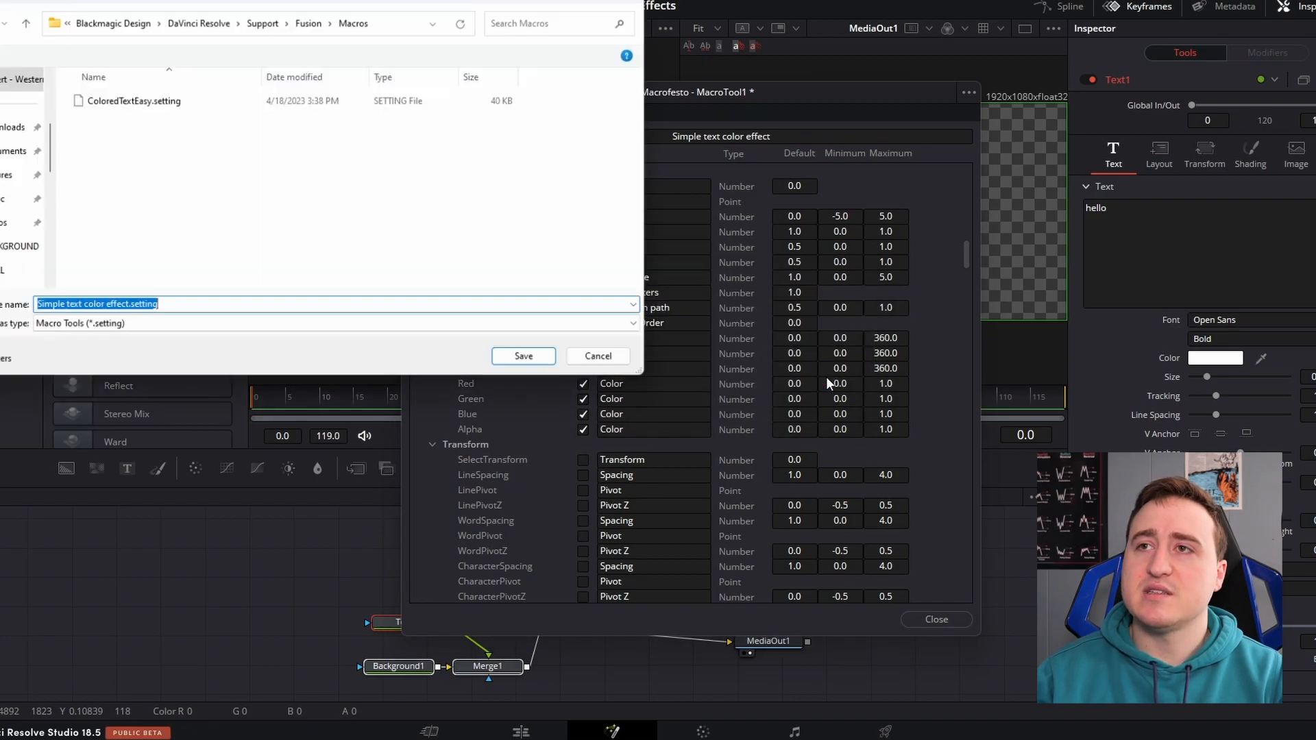
{"action": "left_click_drag", "start_coordinate": [336, 2], "coordinate": [820, 89]}
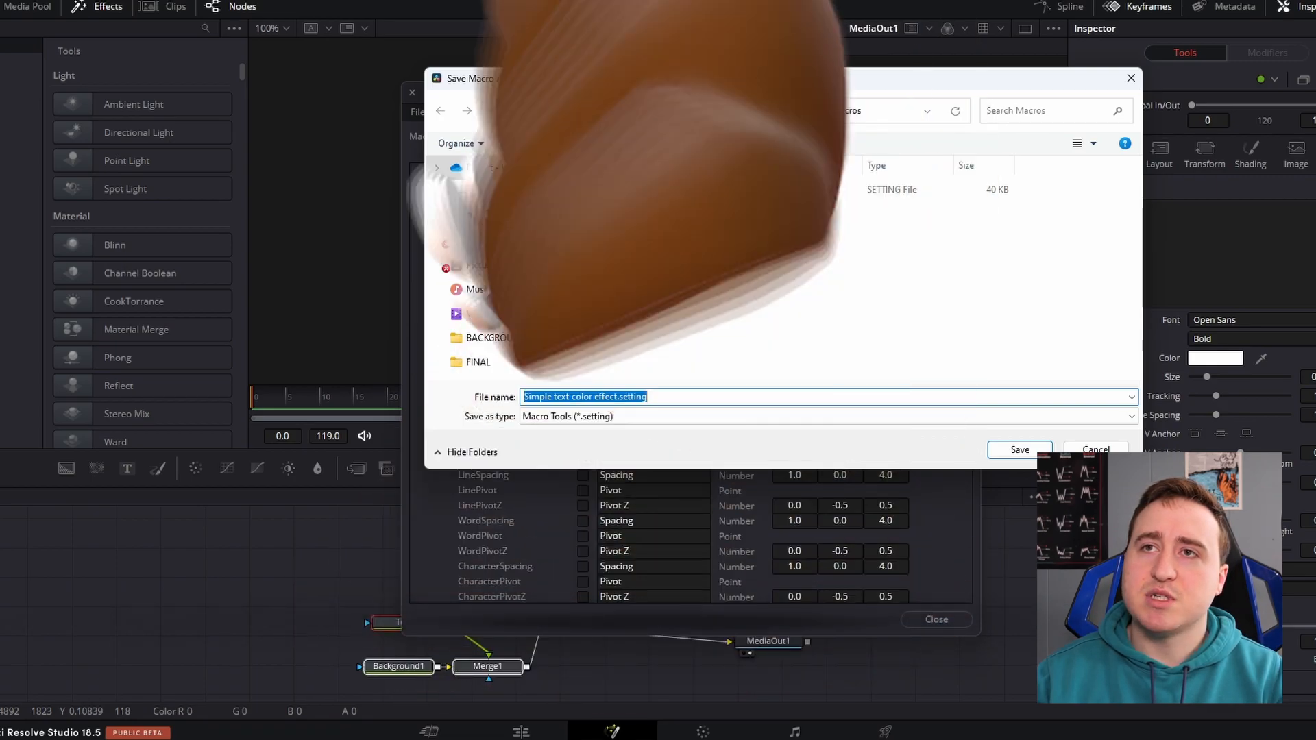
{"action": "left_click", "coordinate": [489, 216]}
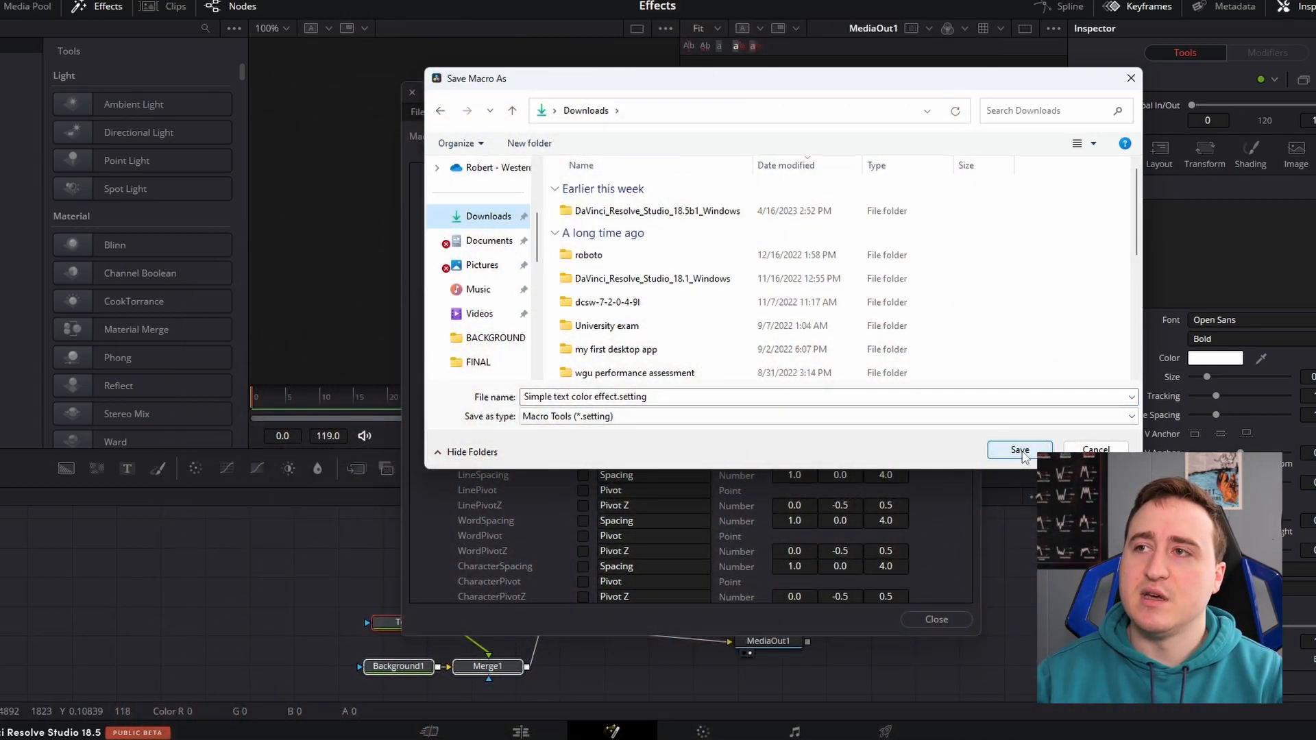
{"action": "left_click", "coordinate": [1020, 450]}
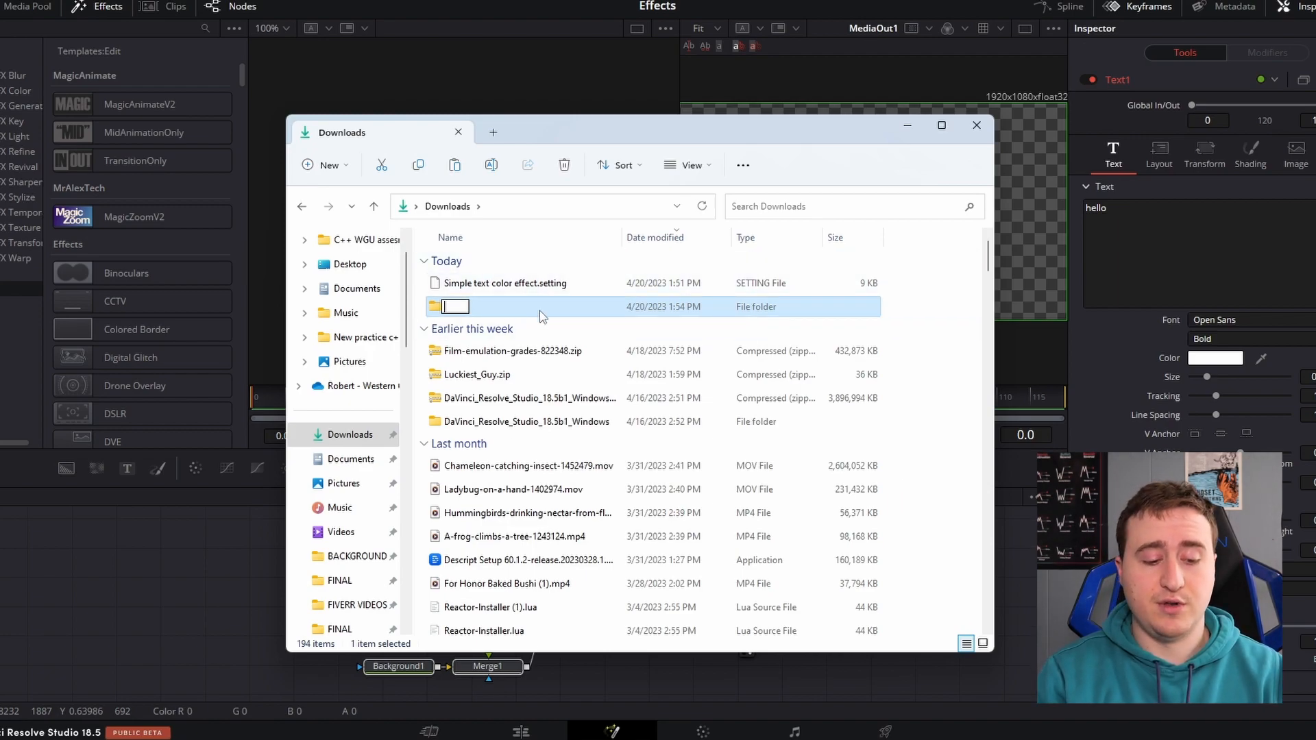
In File Explorer, name the new Downloads folder Fusion Templates and create an Edit folder inside it
{"action": "type", "text": "Fusio"}
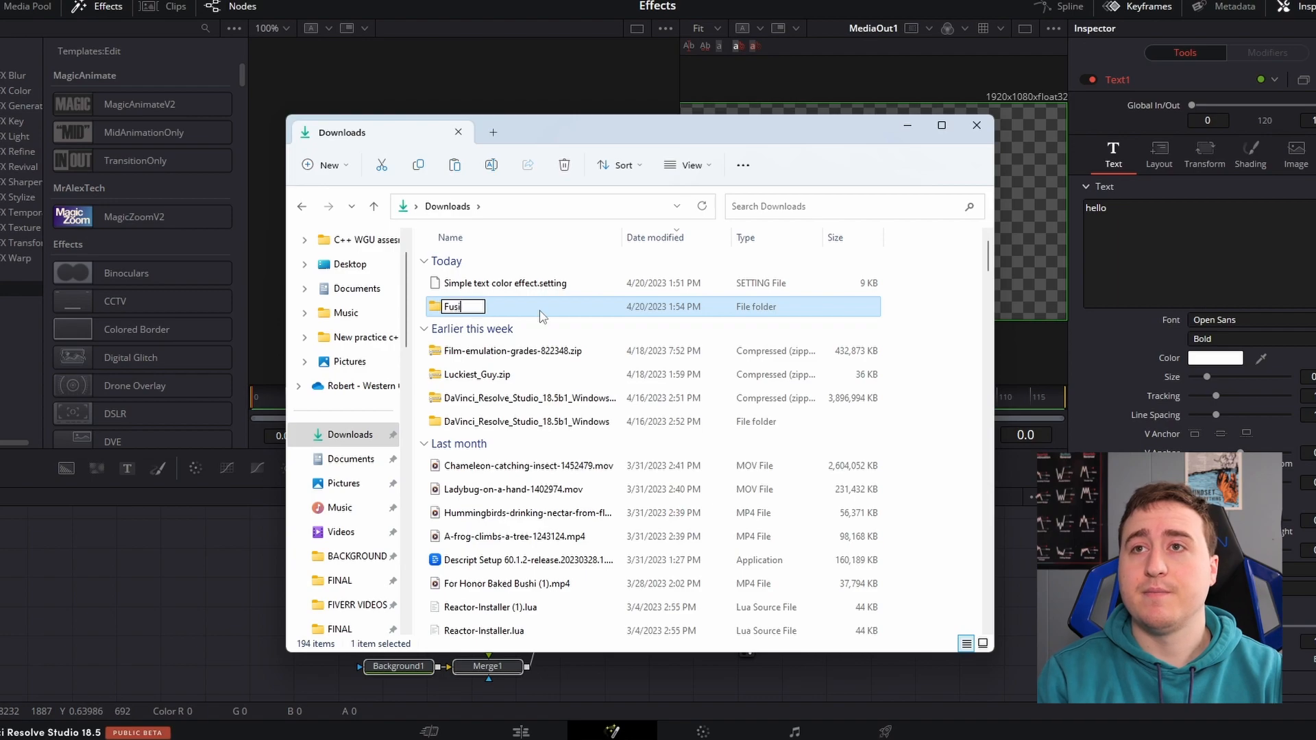
{"action": "type", "text": "n"}
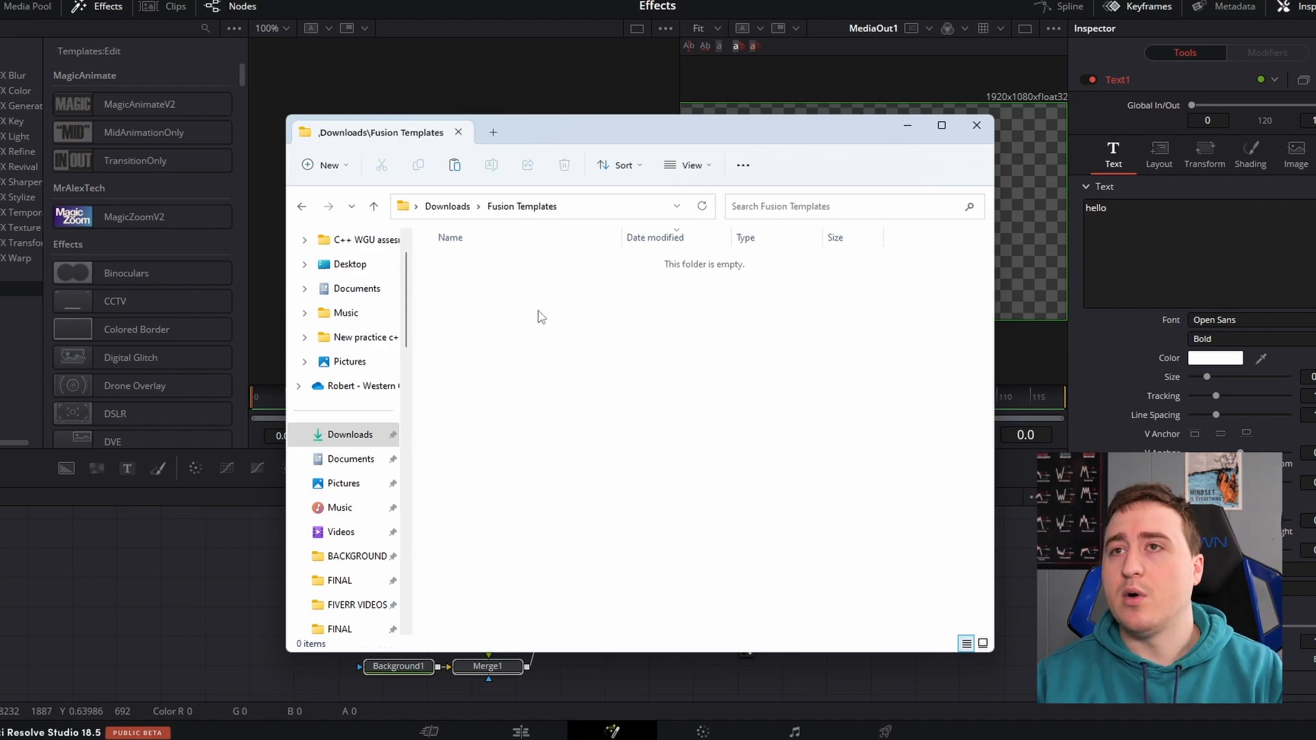
{"action": "right_click", "coordinate": [481, 277]}
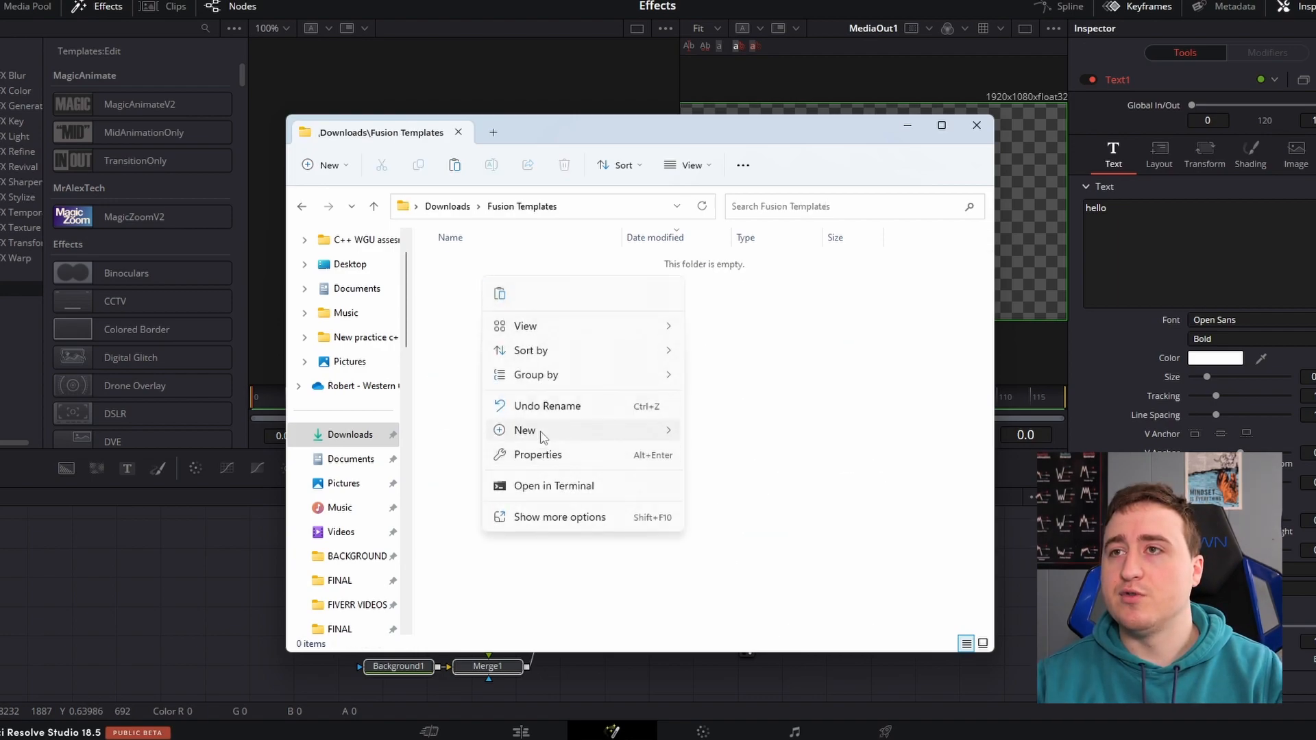
{"action": "mouse_move", "coordinate": [541, 430]}
{"action": "left_click", "coordinate": [758, 118]}
{"action": "type", "text": "Edit"}
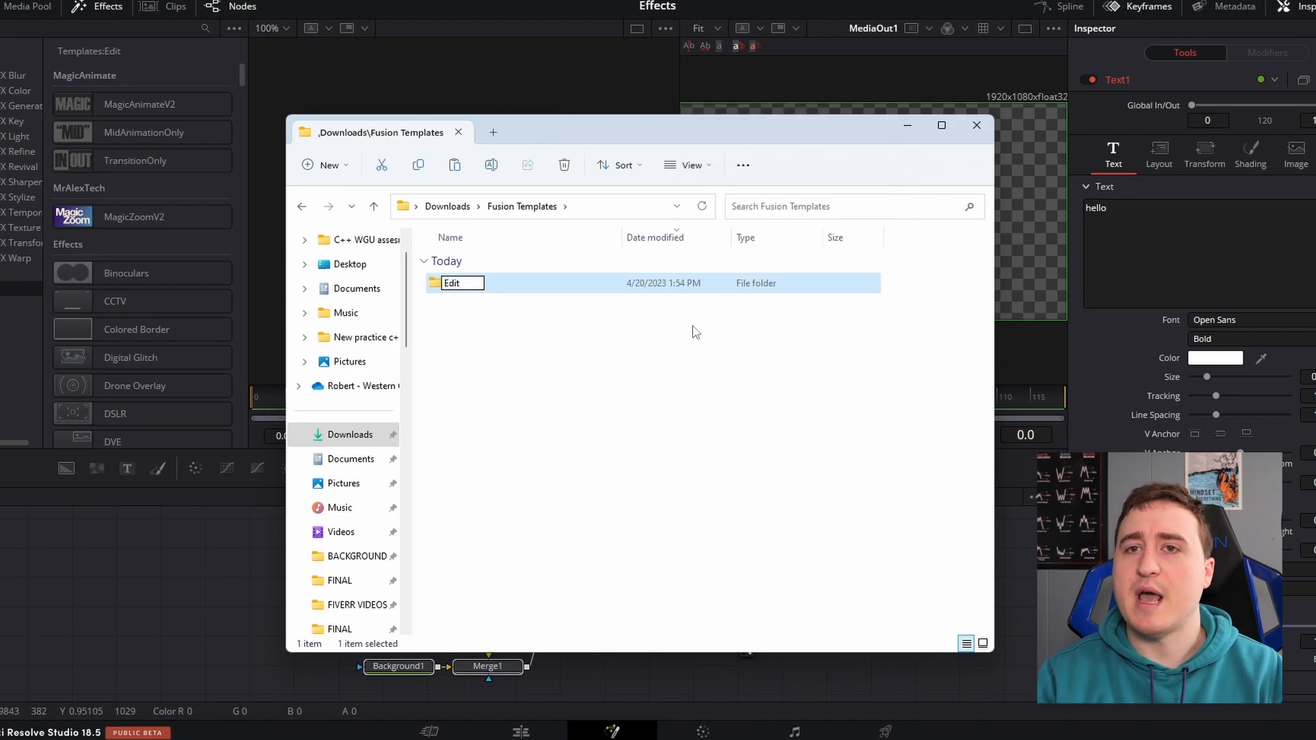
{"action": "key", "text": "Return"}
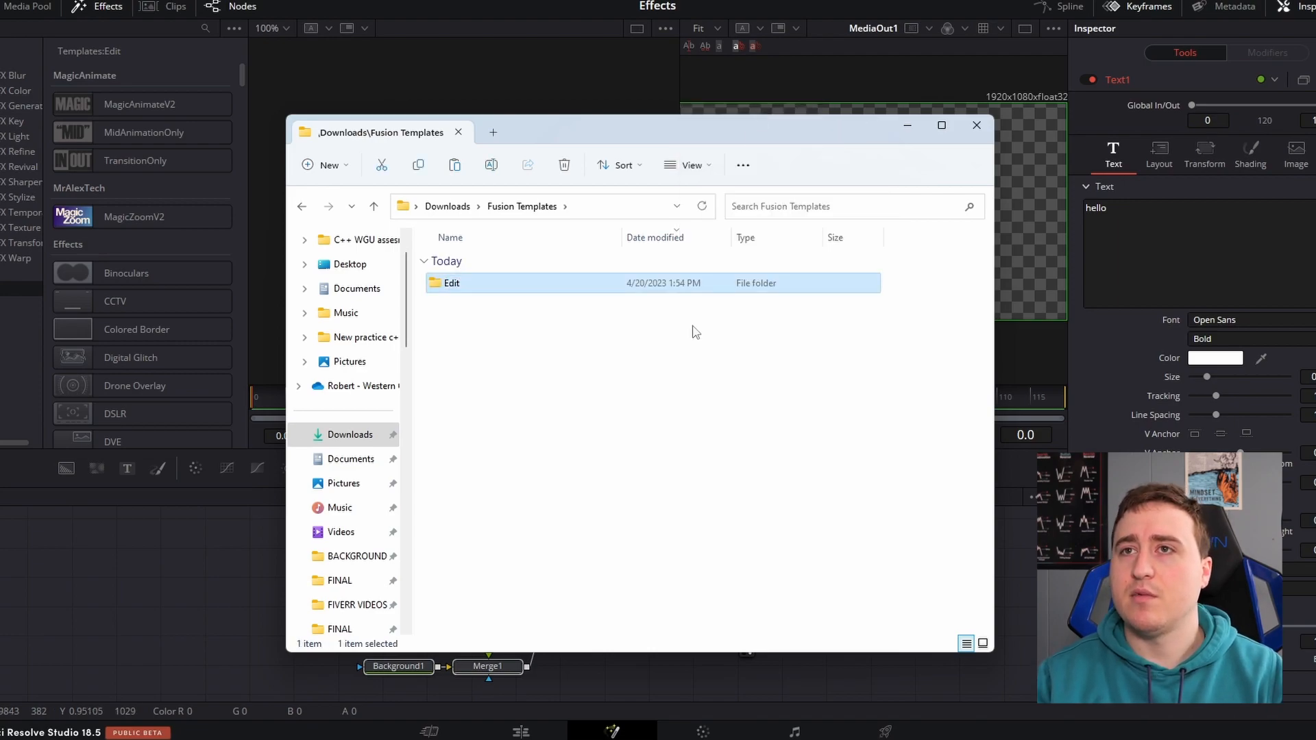
Create a folder named Titles inside the Edit folder
{"action": "double_click", "coordinate": [476, 284]}
{"action": "right_click", "coordinate": [521, 295]}
{"action": "mouse_move", "coordinate": [585, 462]}
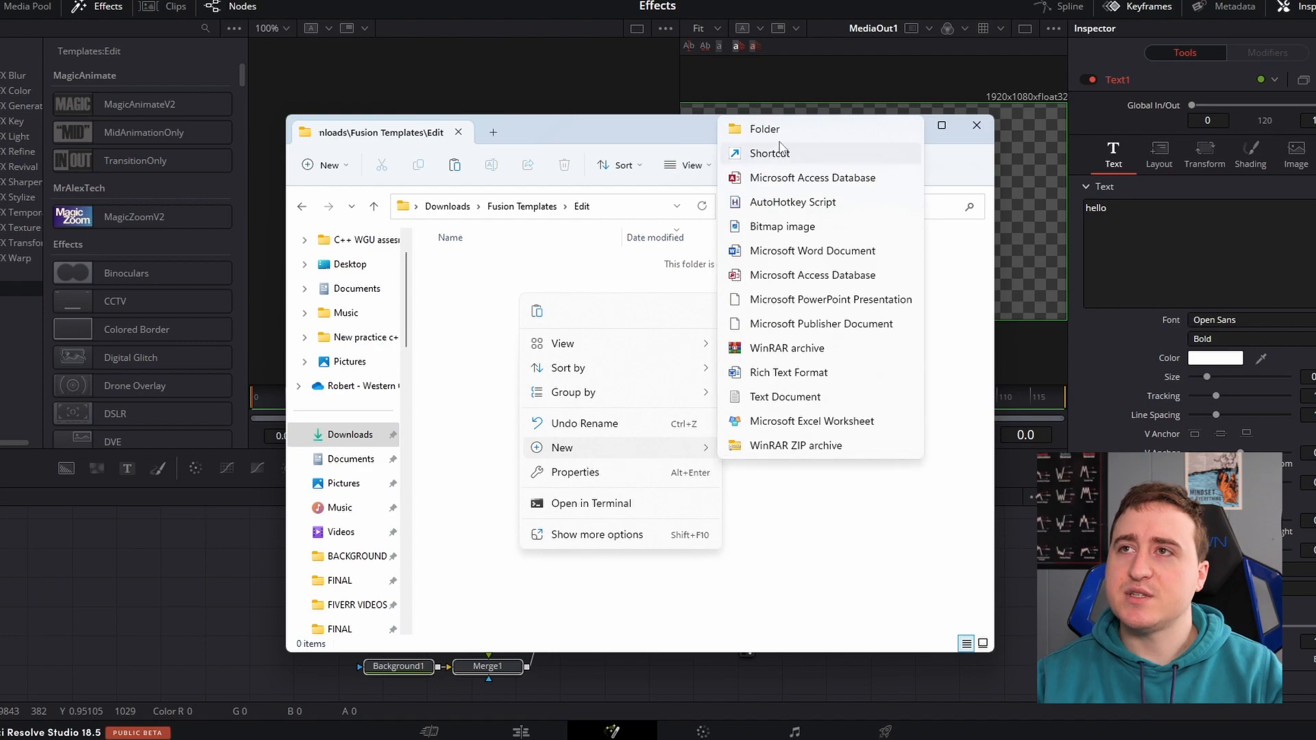
{"action": "left_click", "coordinate": [746, 130]}
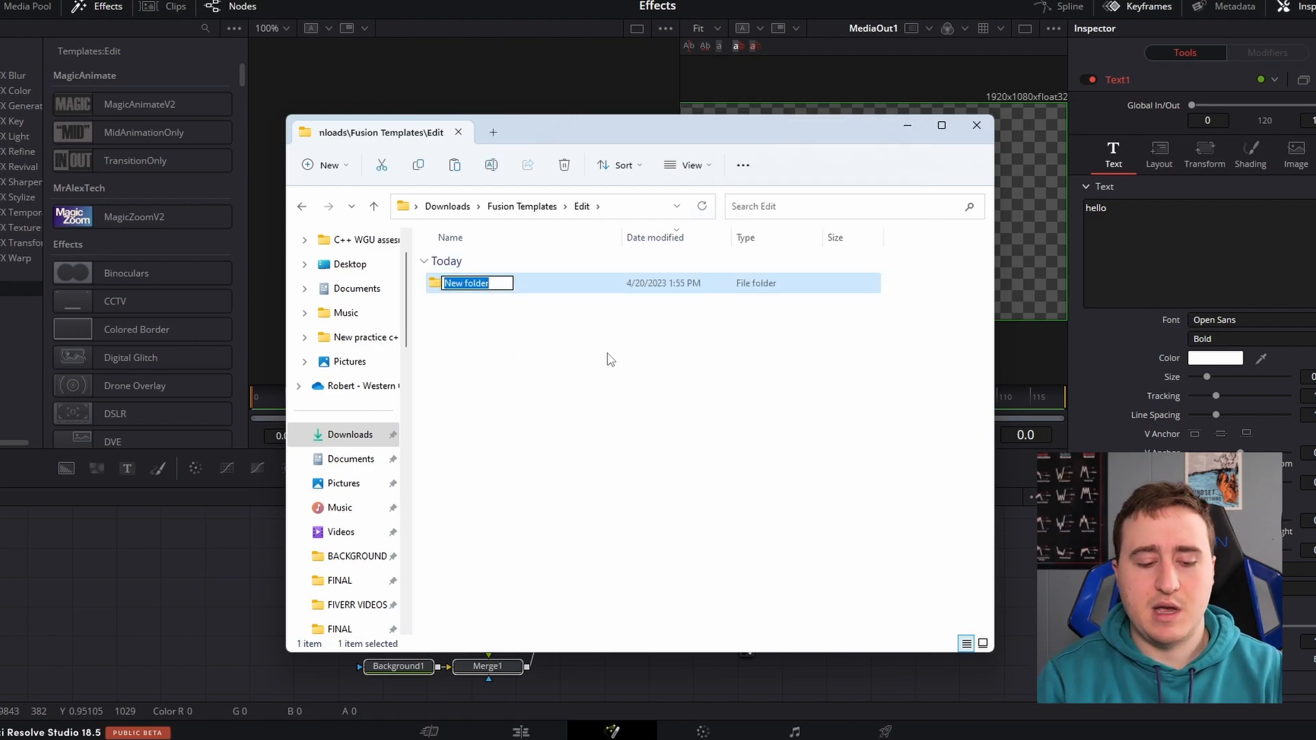
{"action": "type", "text": "Titles"}
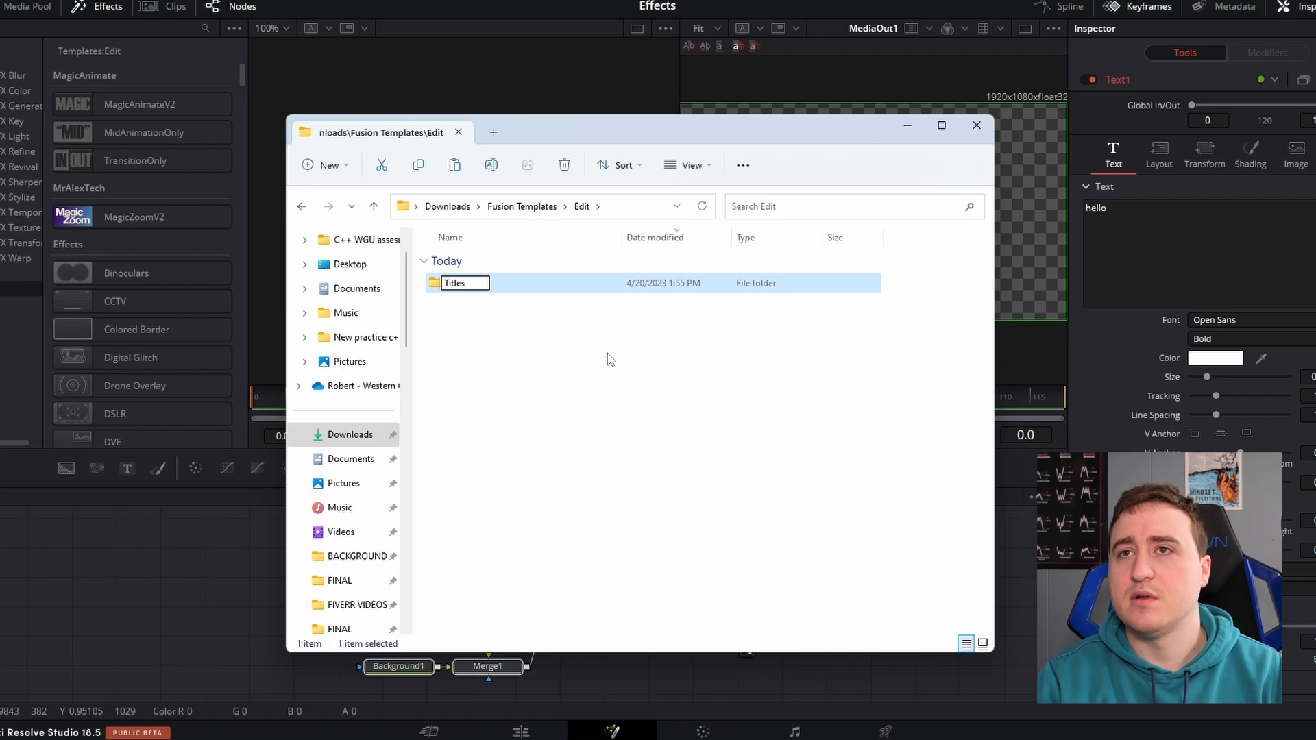
{"action": "key", "text": "Return"}
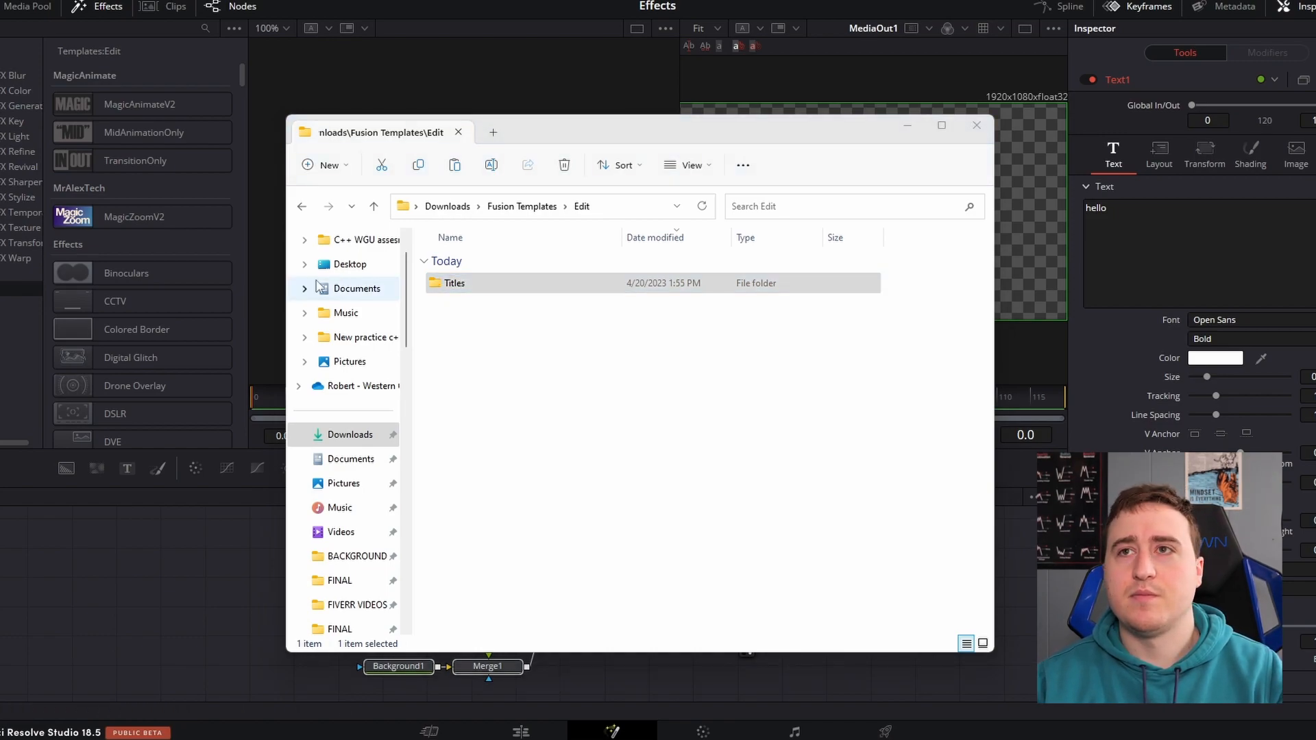
Move Simple text color effect.setting from Downloads into the Titles folder under Fusion Templates and Edit
{"action": "double_click", "coordinate": [520, 285]}
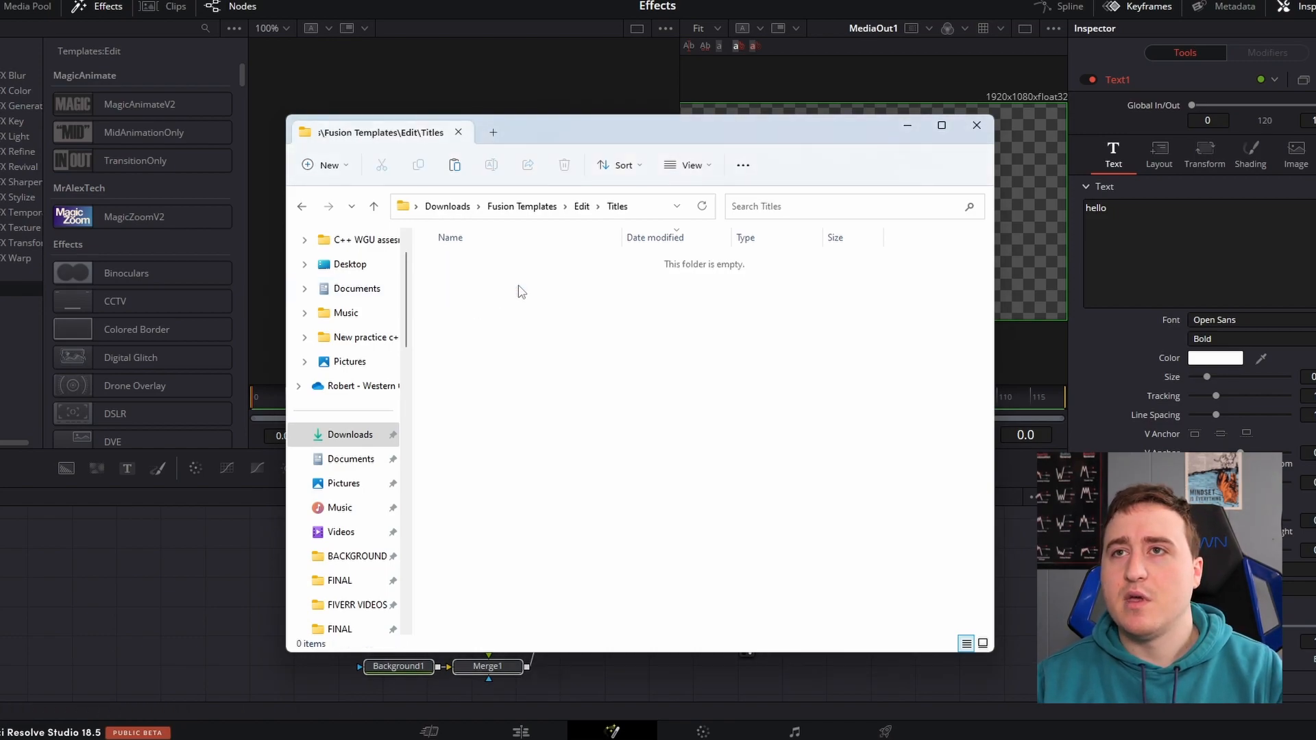
{"action": "left_click", "coordinate": [447, 208]}
{"action": "left_click_drag", "start_coordinate": [474, 287], "coordinate": [478, 310]}
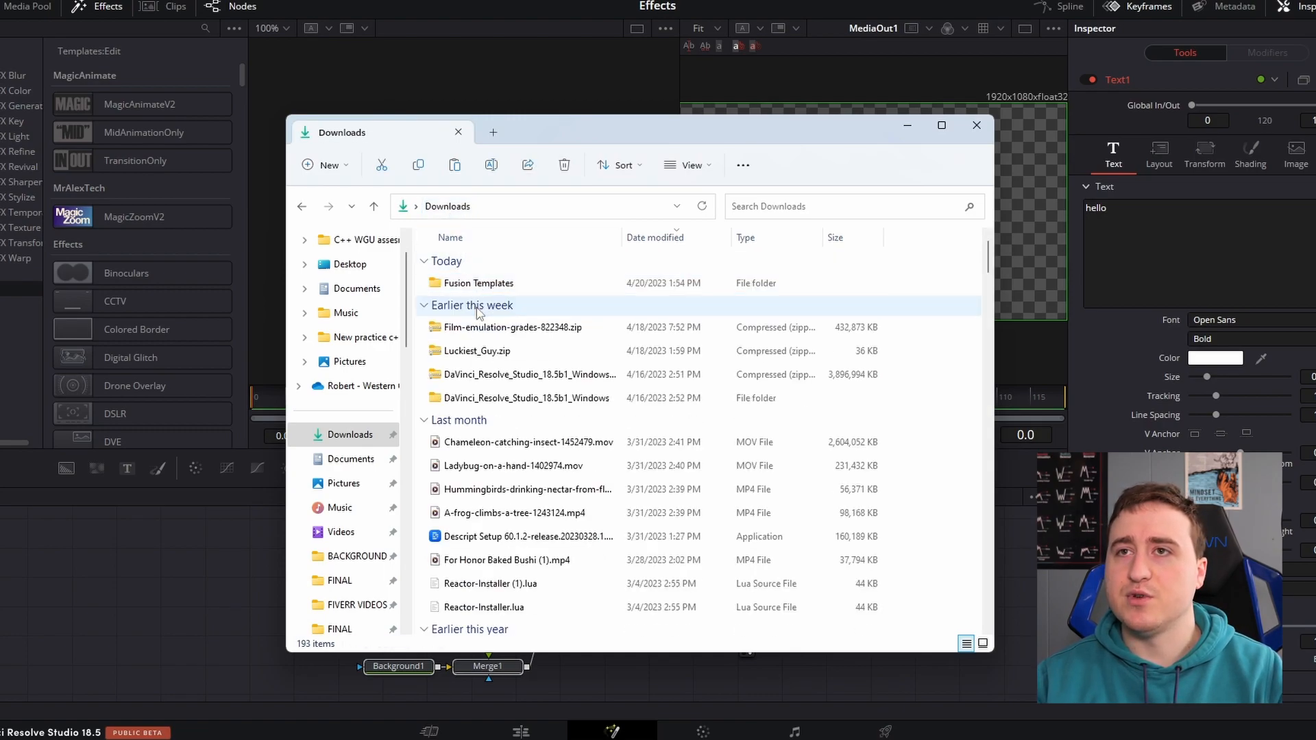
{"action": "double_click", "coordinate": [488, 287]}
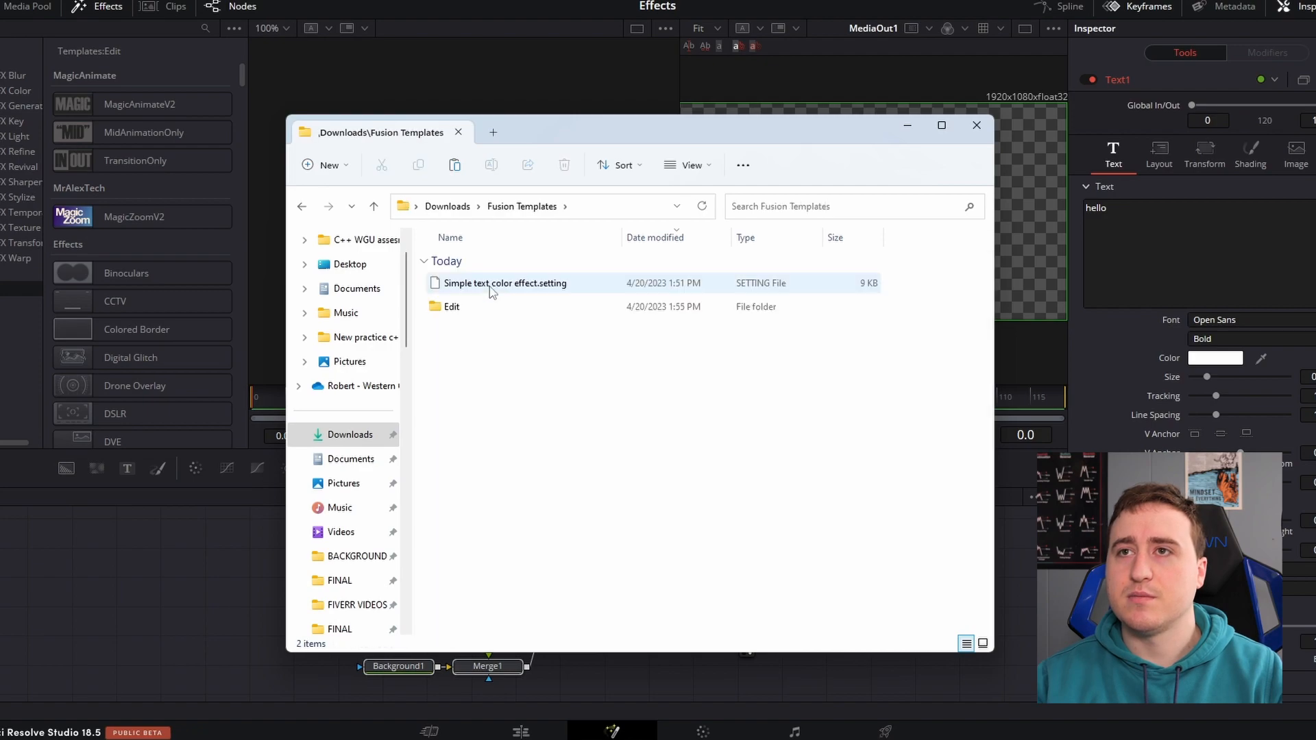
{"action": "mouse_move", "coordinate": [492, 292]}
{"action": "left_mouse_down"}
{"action": "mouse_move", "coordinate": [500, 301]}
{"action": "mouse_move", "coordinate": [484, 309]}
{"action": "mouse_move", "coordinate": [480, 290]}
{"action": "mouse_move", "coordinate": [478, 310]}
{"action": "left_mouse_up"}
{"action": "double_click", "coordinate": [480, 287]}
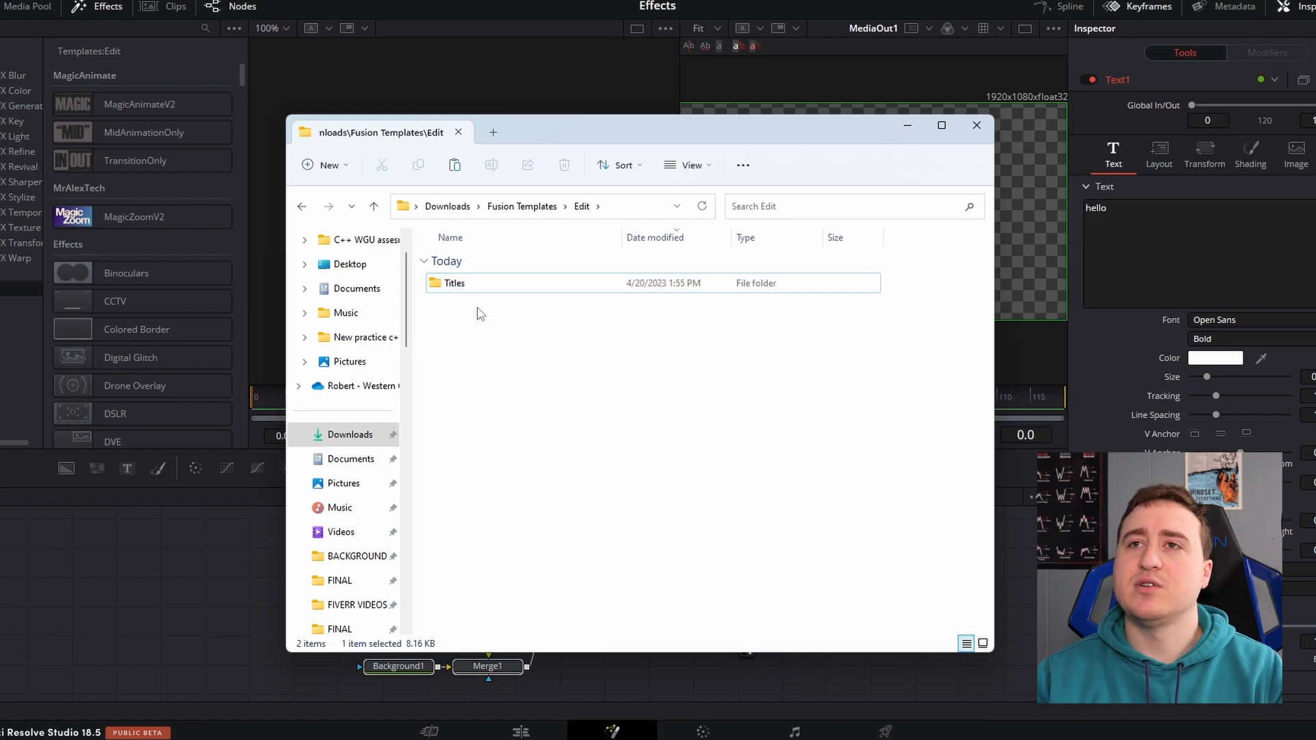
Compress the Edit folder in Fusion Templates into a zip archive
{"action": "left_click", "coordinate": [510, 204]}
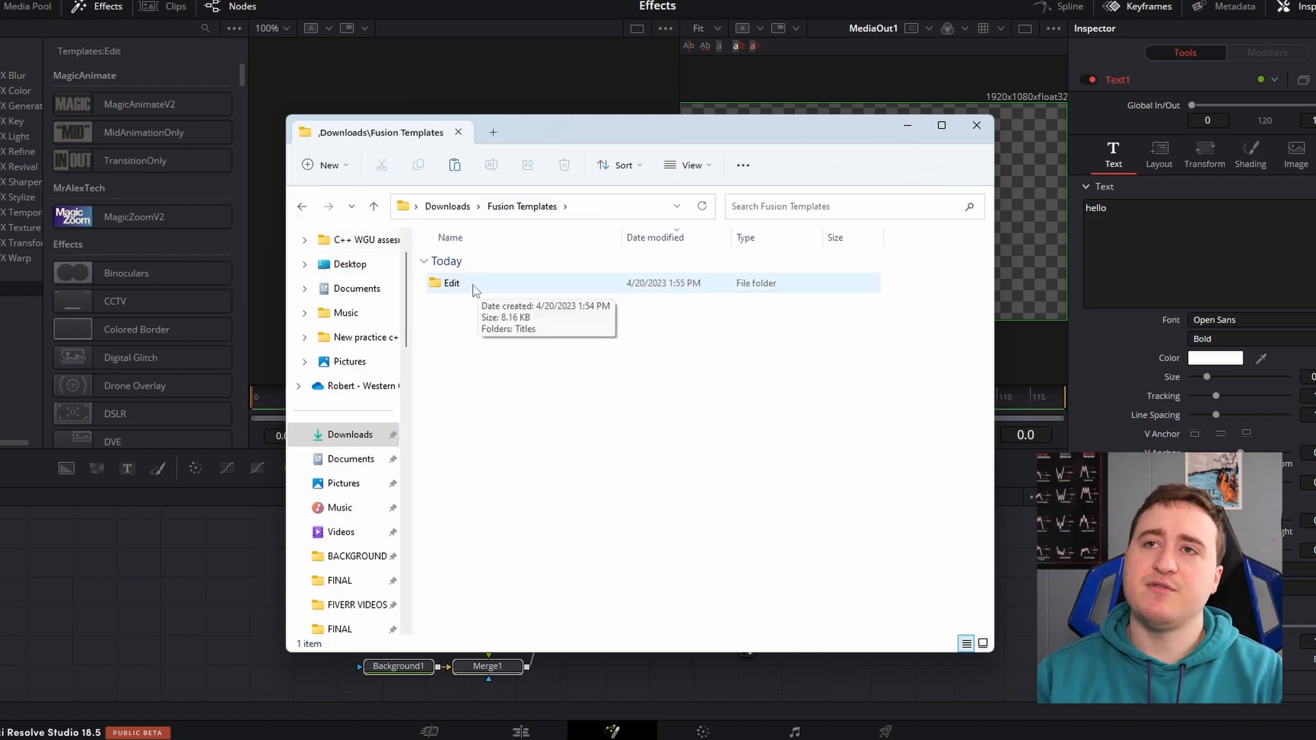
{"action": "left_click", "coordinate": [476, 290]}
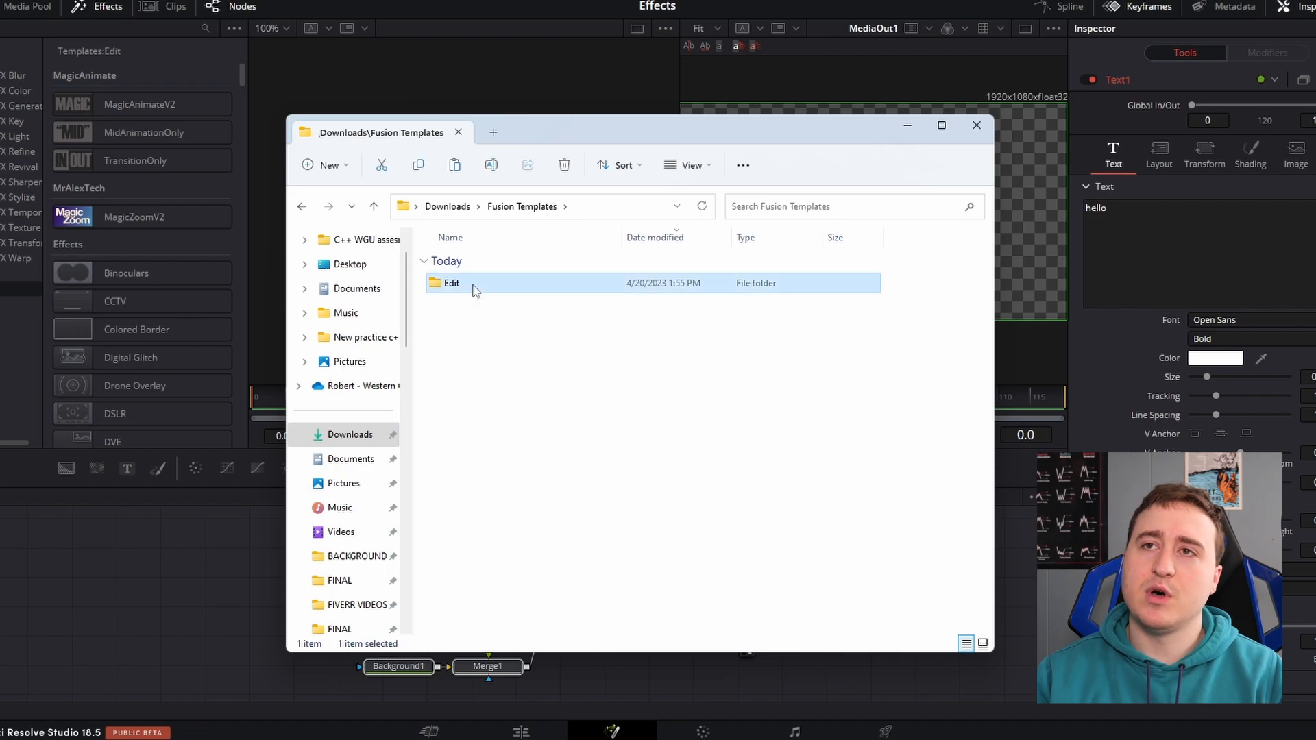
{"action": "right_click", "coordinate": [476, 291]}
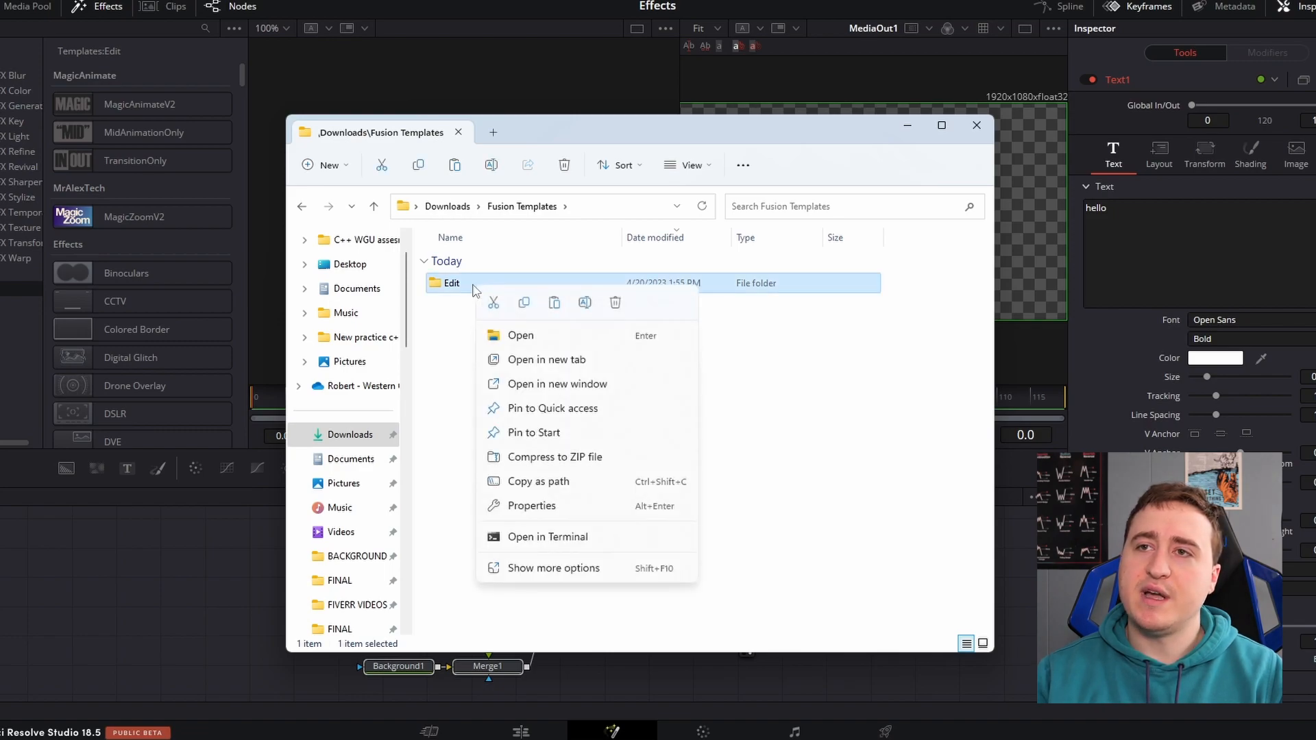
{"action": "left_click", "coordinate": [545, 575]}
{"action": "mouse_move", "coordinate": [597, 426]}
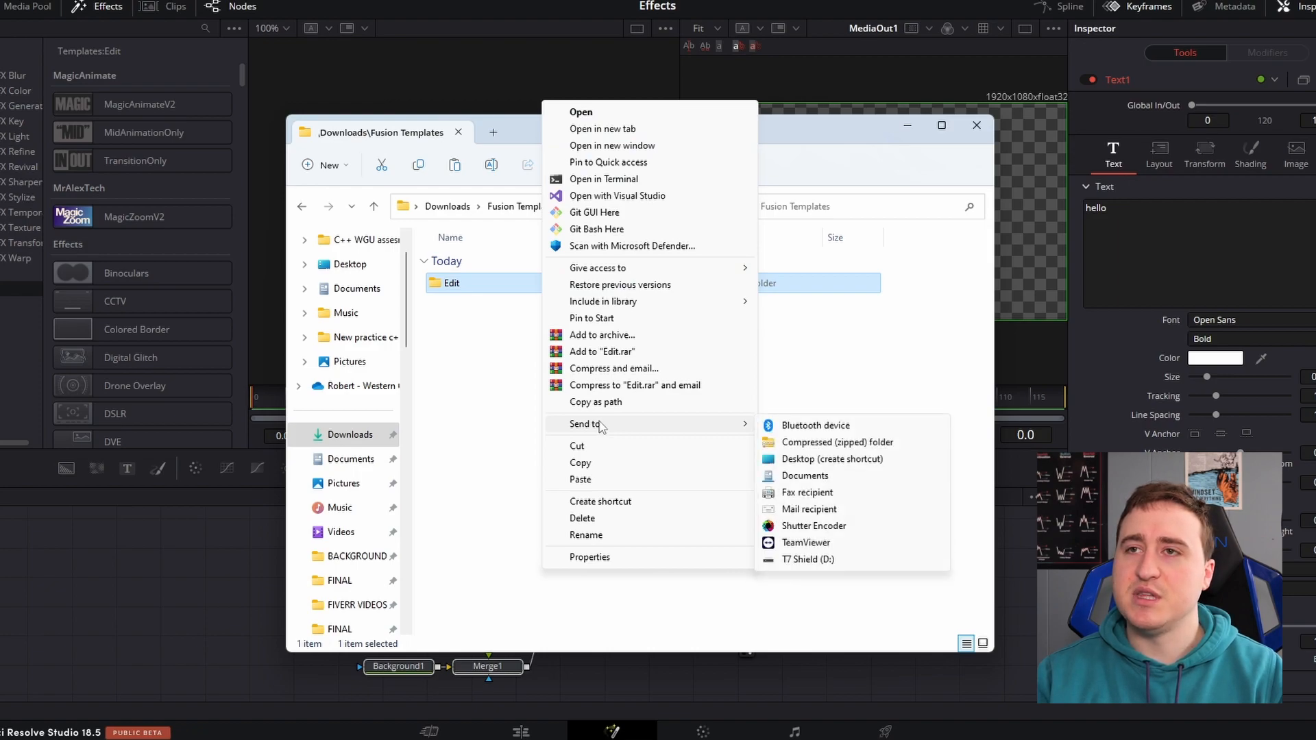
{"action": "left_click", "coordinate": [836, 449]}
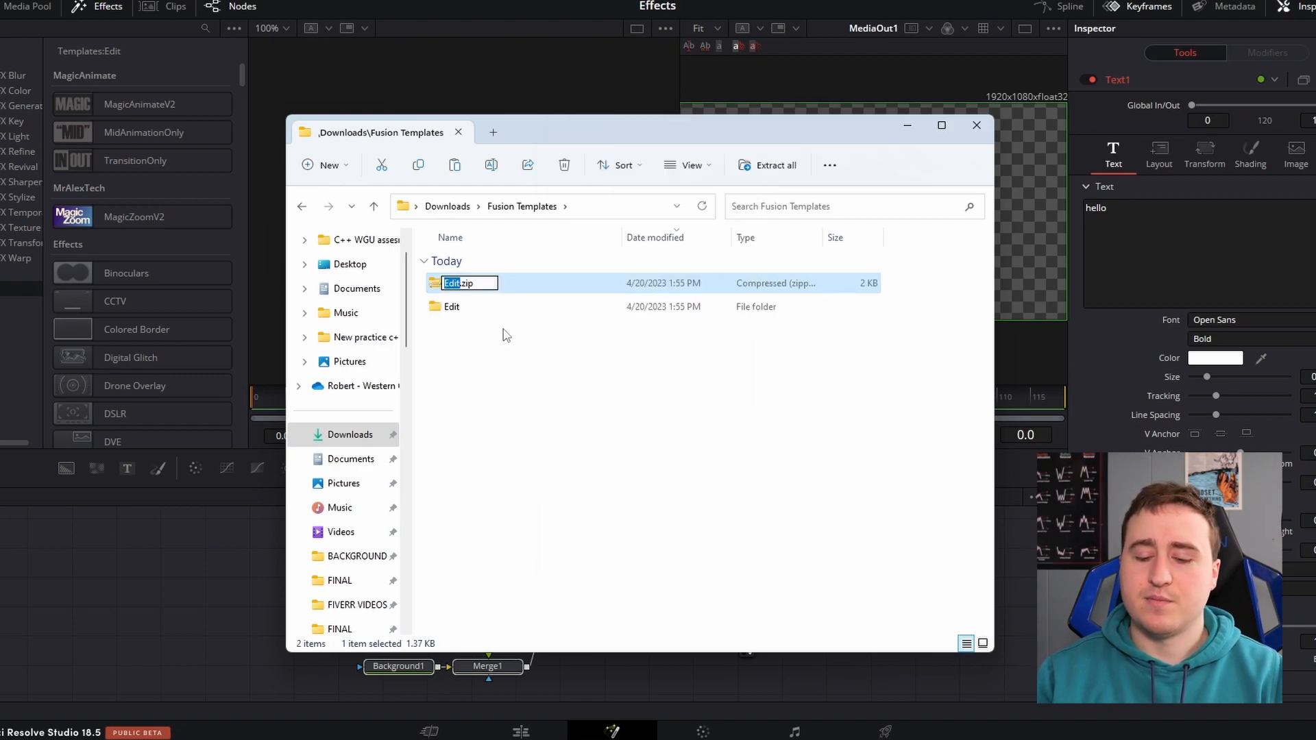
Rename the zip archive in Fusion Templates as SimpleColorEditEffect.drfx and accept the file extension change
{"action": "key", "text": "BackSpace"}
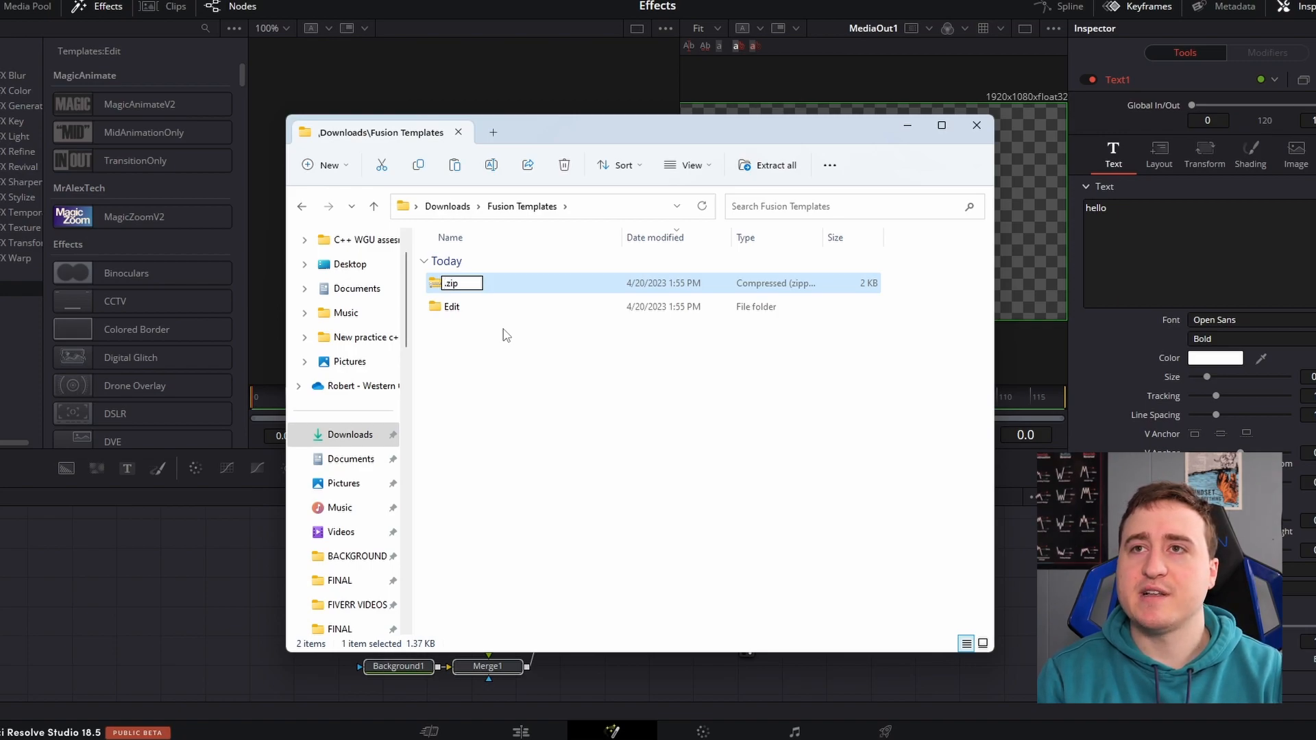
{"action": "type", "text": "Simple"}
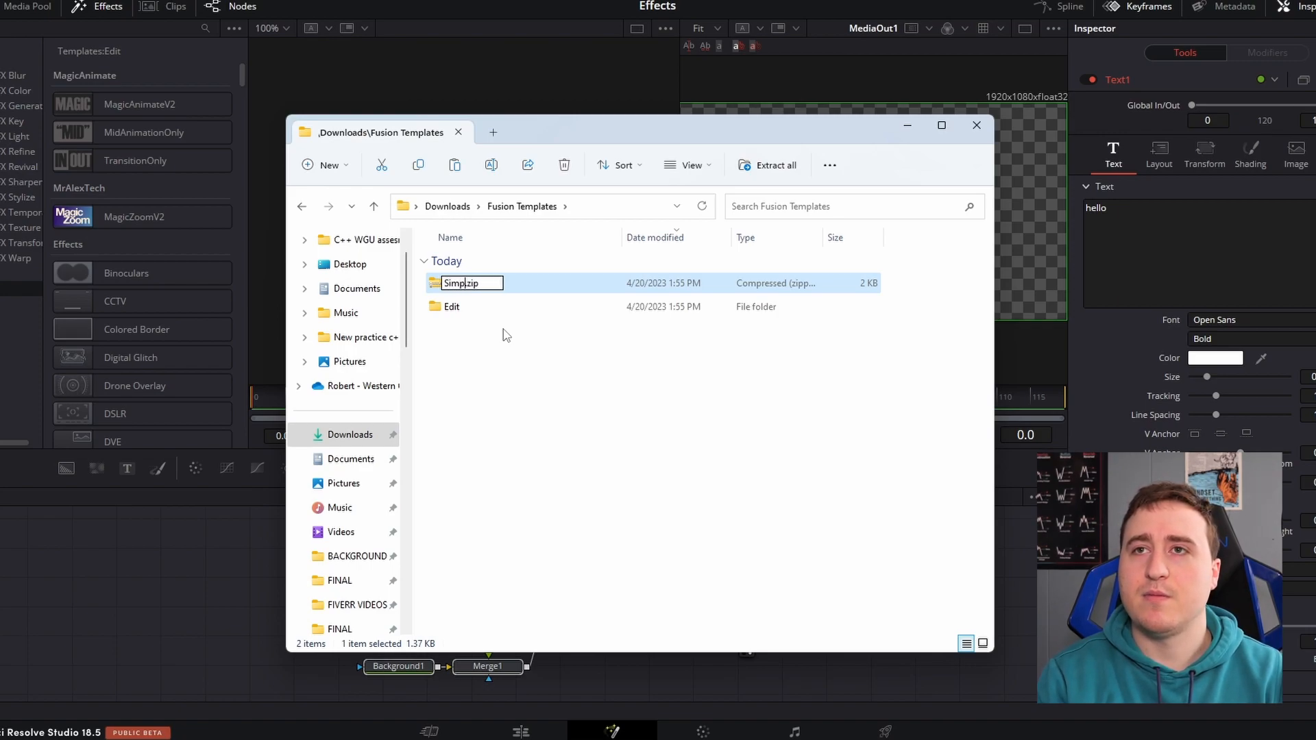
{"action": "type", "text": "ColorEditE"}
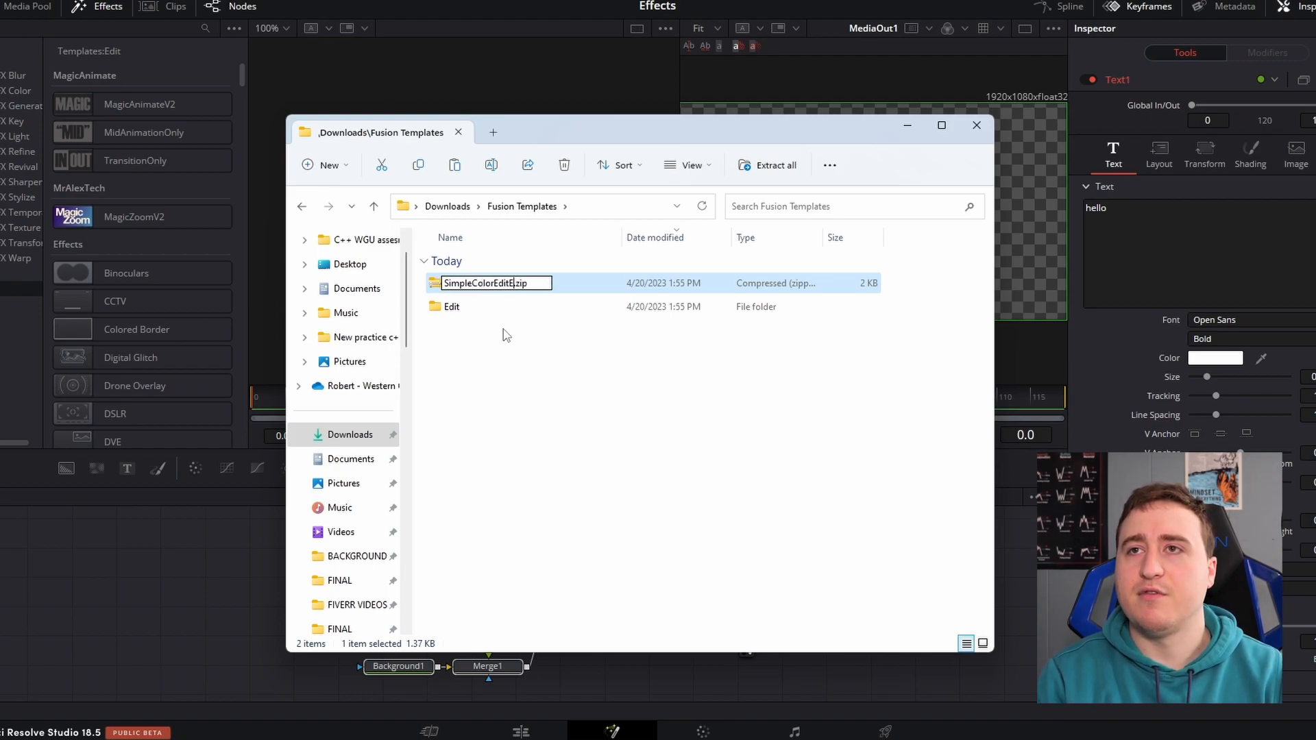
{"action": "type", "text": "ffect"}
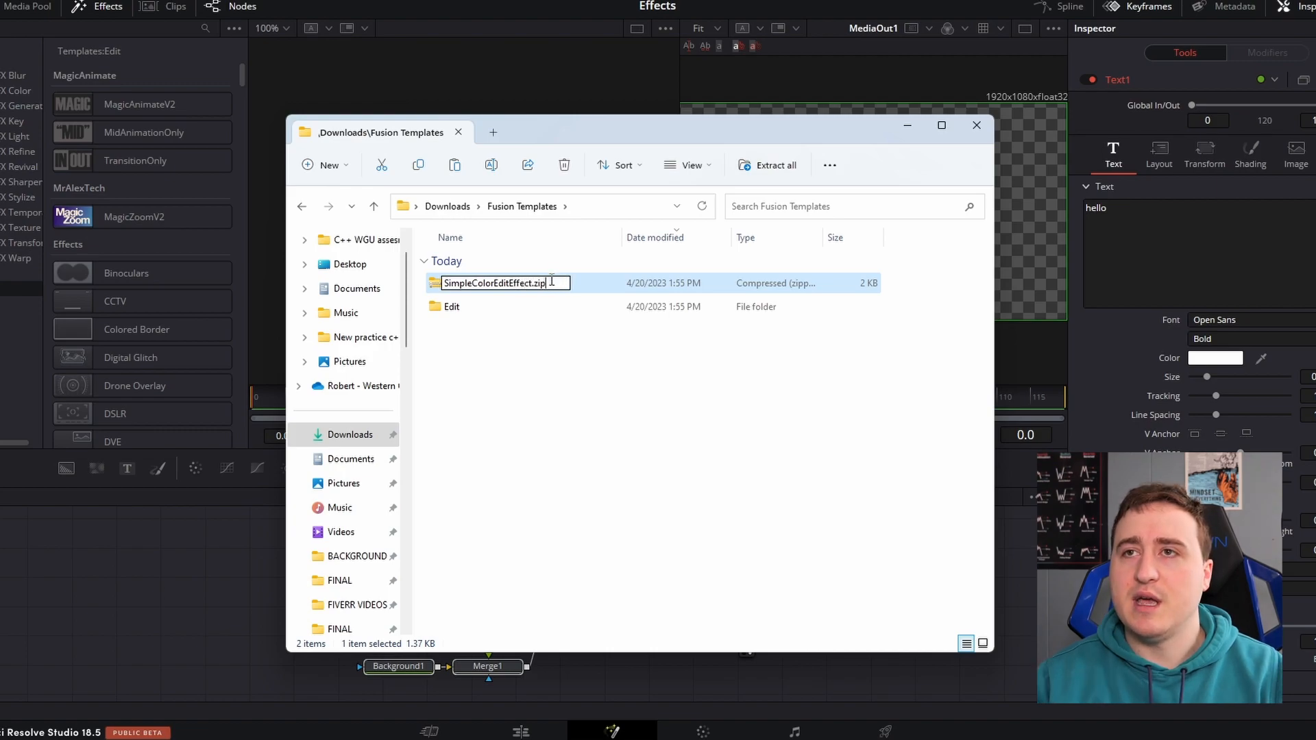
{"action": "key", "text": "BackSpace"}
{"action": "type", "text": "drfx"}
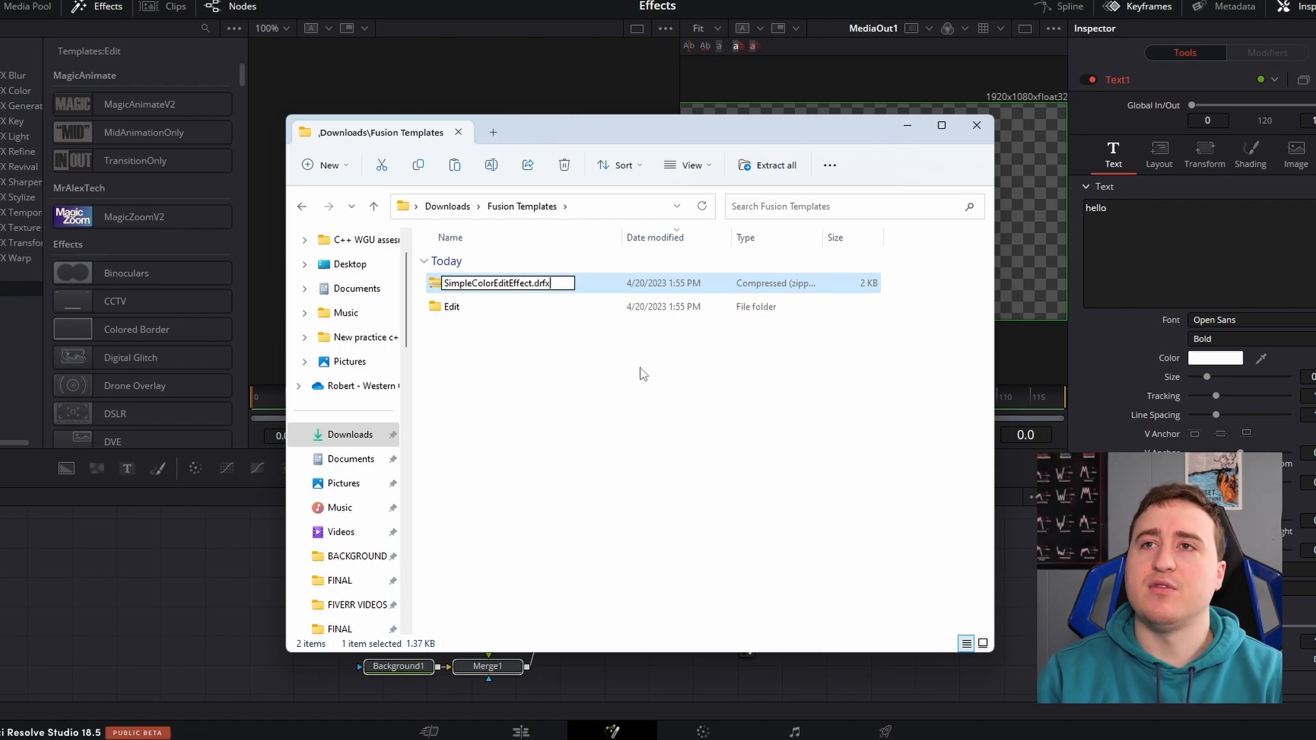
{"action": "key", "text": "Return"}
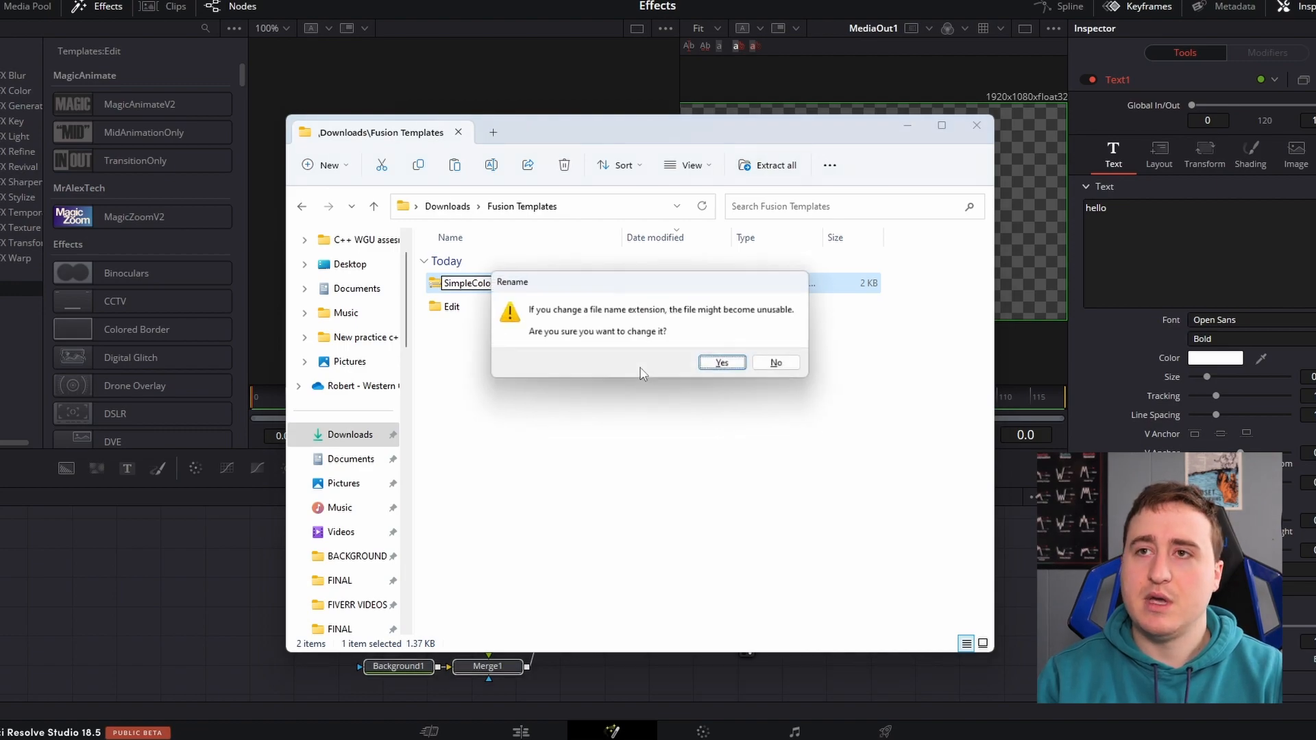
{"action": "left_click", "coordinate": [730, 365]}
Duplicate SimpleColorEditEffect.drfx within the Fusion Templates folder
{"action": "right_click", "coordinate": [504, 292]}
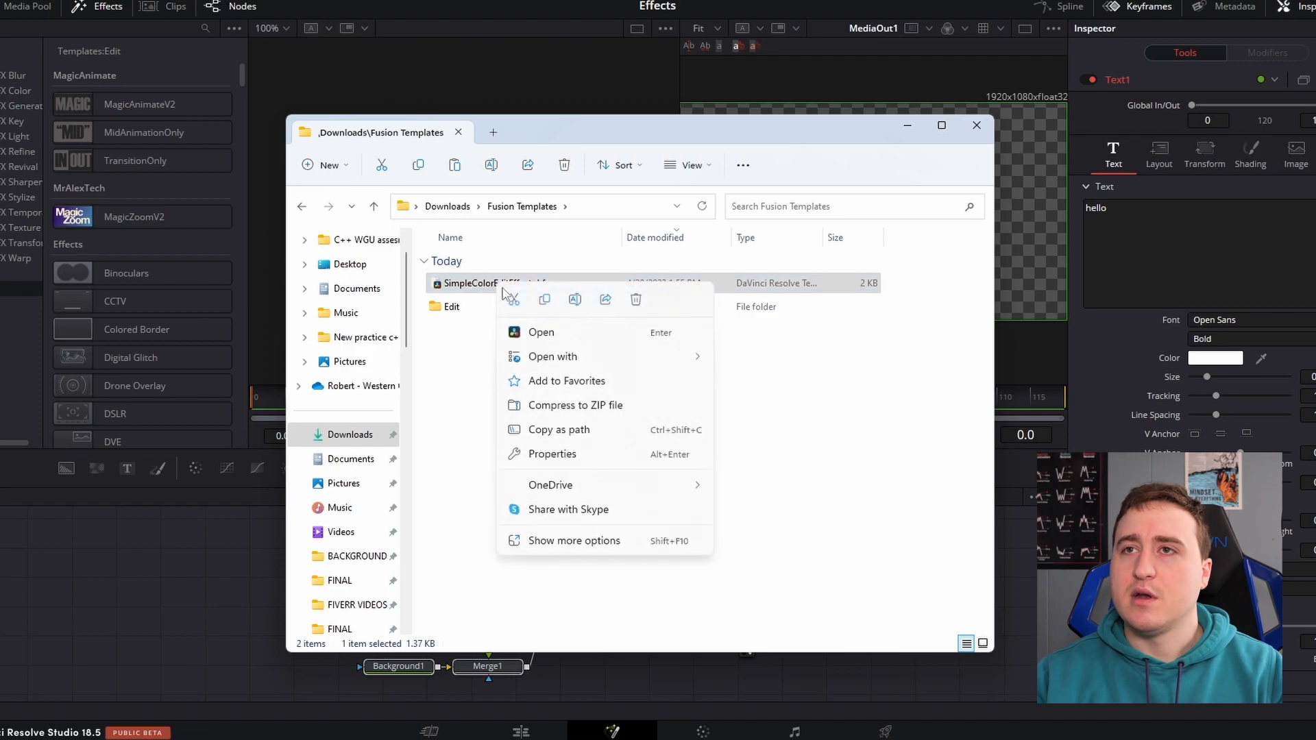
{"action": "left_click", "coordinate": [545, 299]}
{"action": "right_click", "coordinate": [471, 354]}
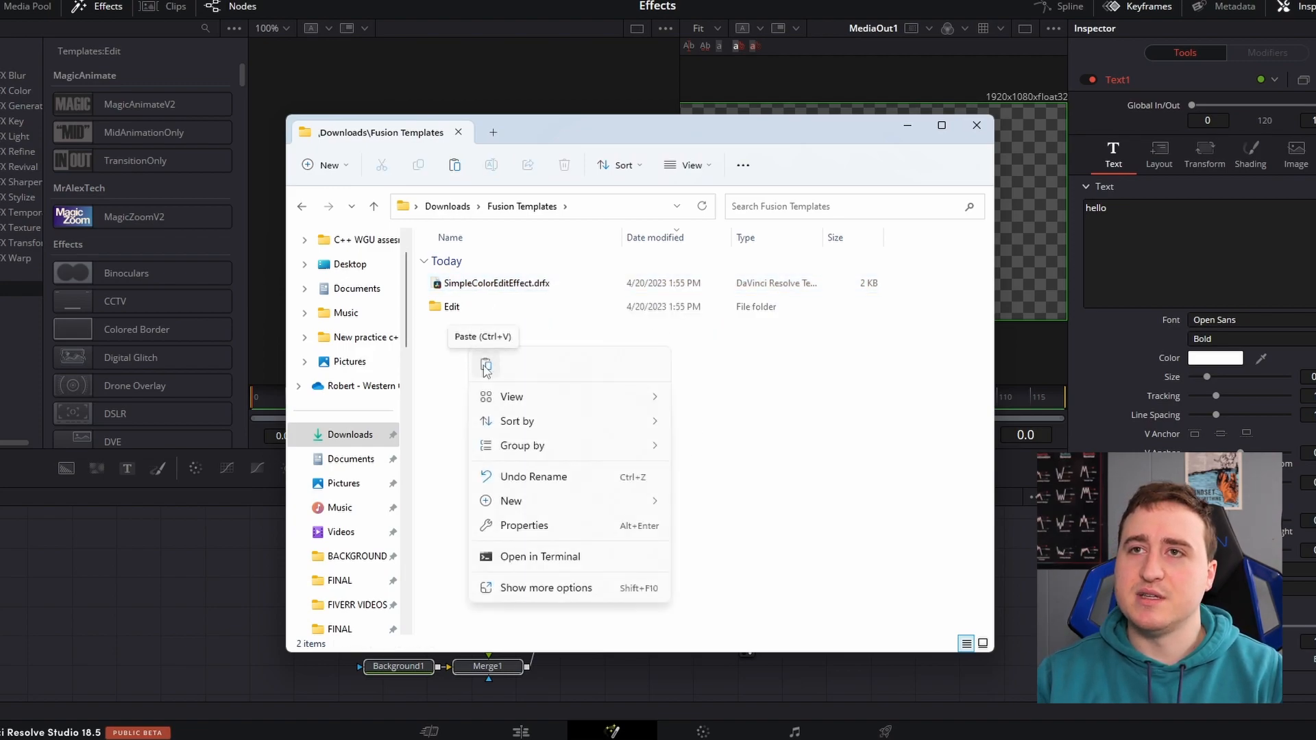
{"action": "left_click", "coordinate": [486, 367]}
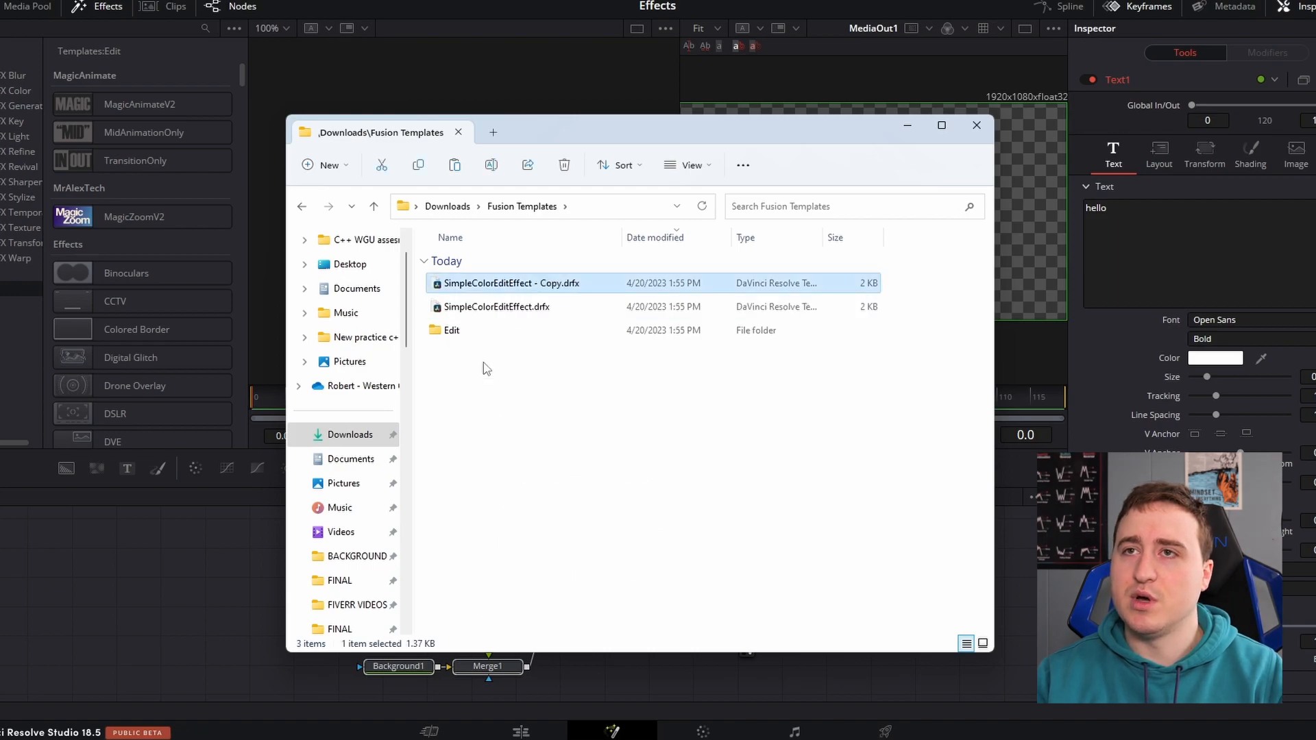
{"action": "left_click", "coordinate": [533, 457]}
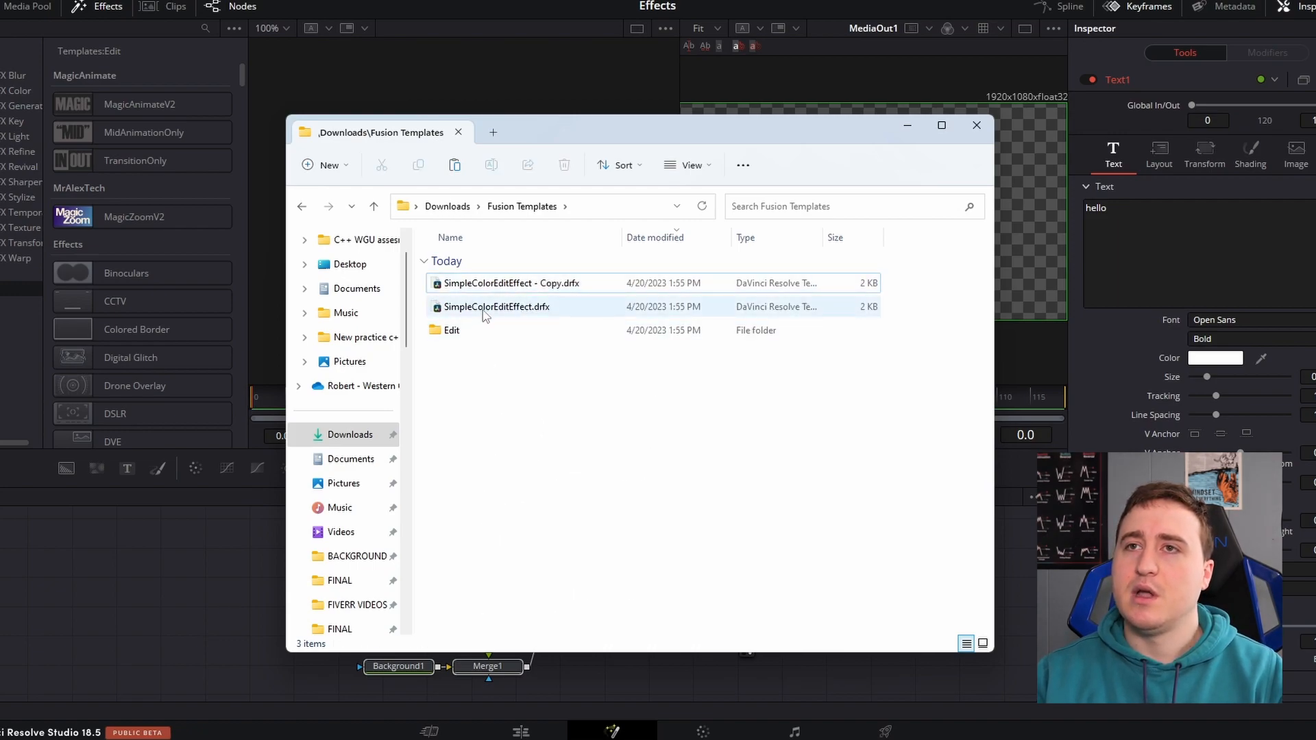
Open the original SimpleColorEditEffect.drfx in DaVinci Resolve and dismiss its template install prompt without installing
{"action": "double_click", "coordinate": [490, 307]}
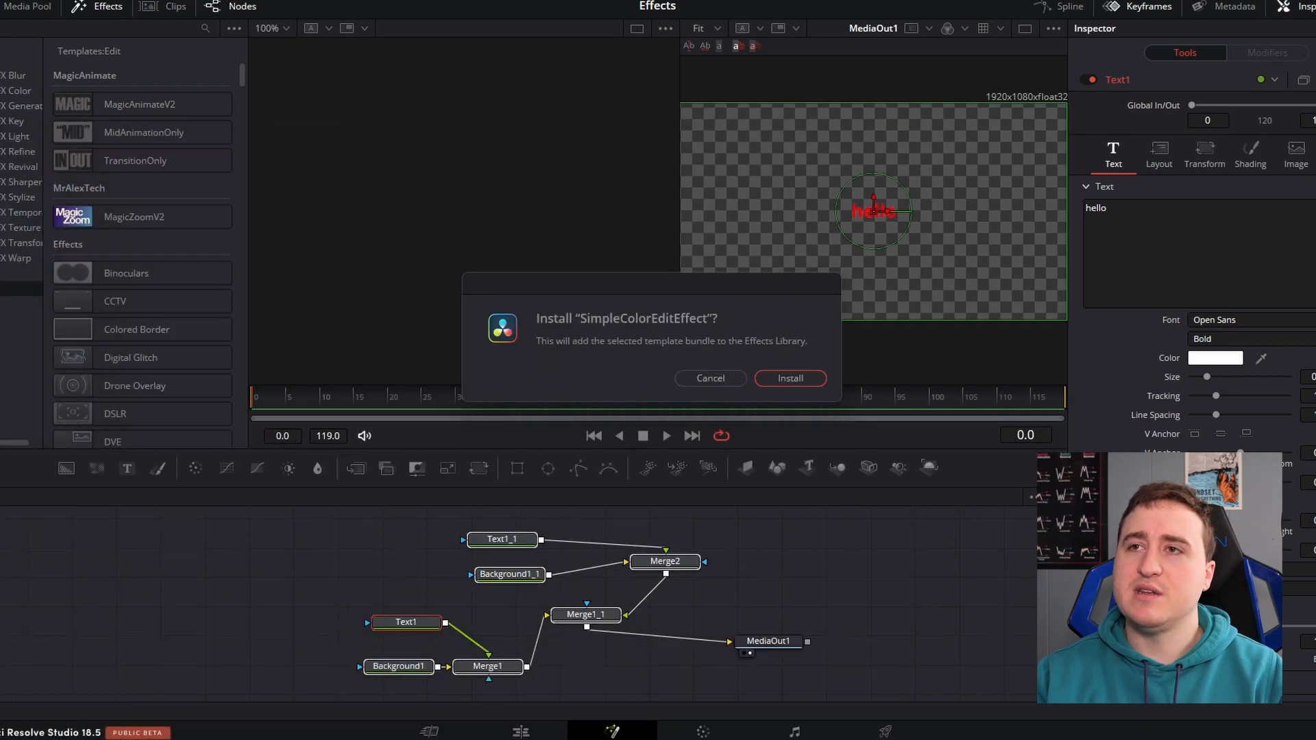
{"action": "left_click", "coordinate": [711, 380]}
On the Edit page, add the ColoredTextEZ title to Video 1 ahead of the Fusion composition and park the playhead at its start
{"action": "left_click", "coordinate": [521, 729]}
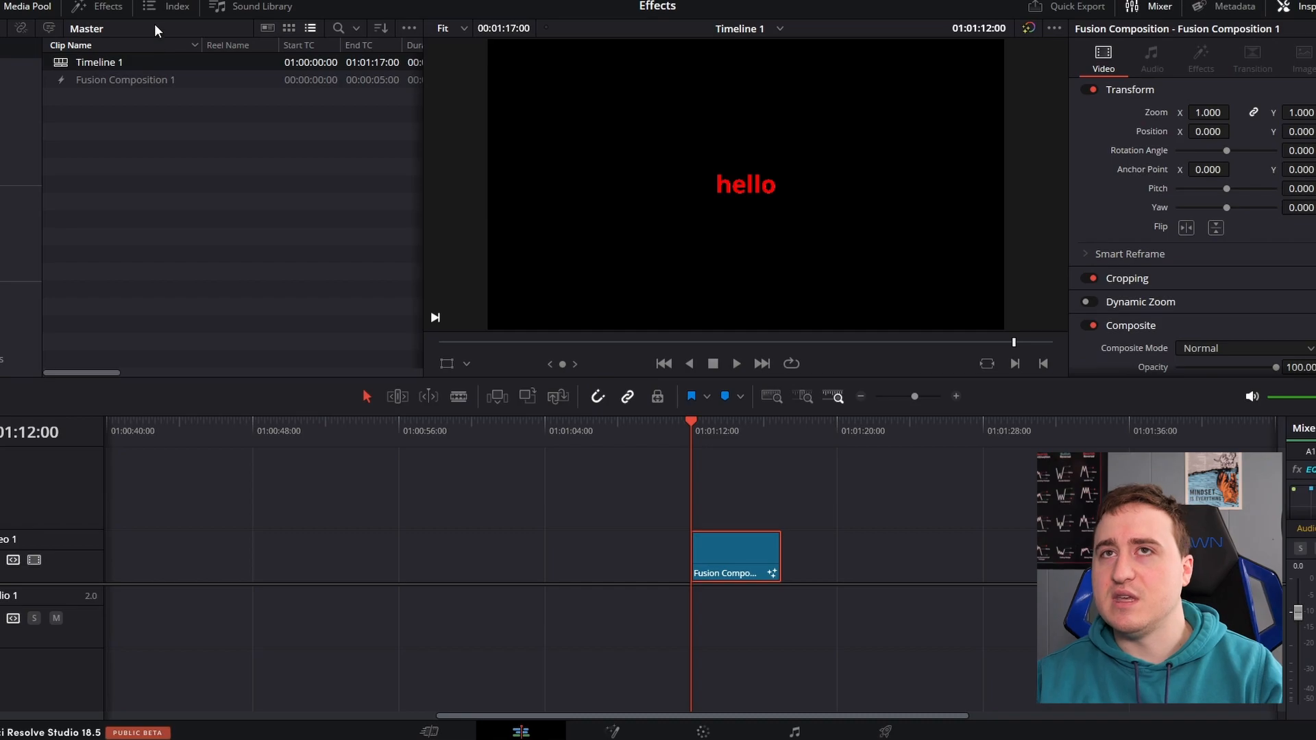
{"action": "left_click", "coordinate": [96, 6]}
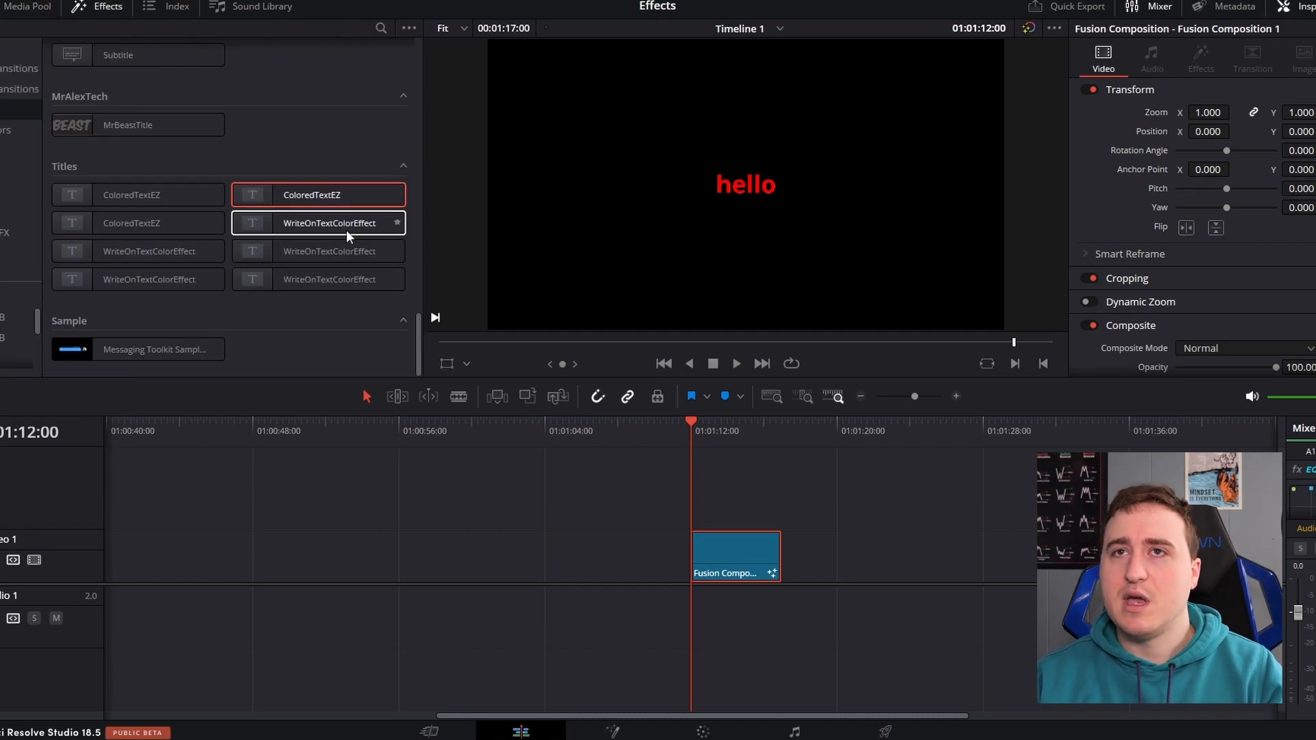
{"action": "scroll", "coordinate": [317, 277], "scroll_direction": "up", "scroll_amount": 6}
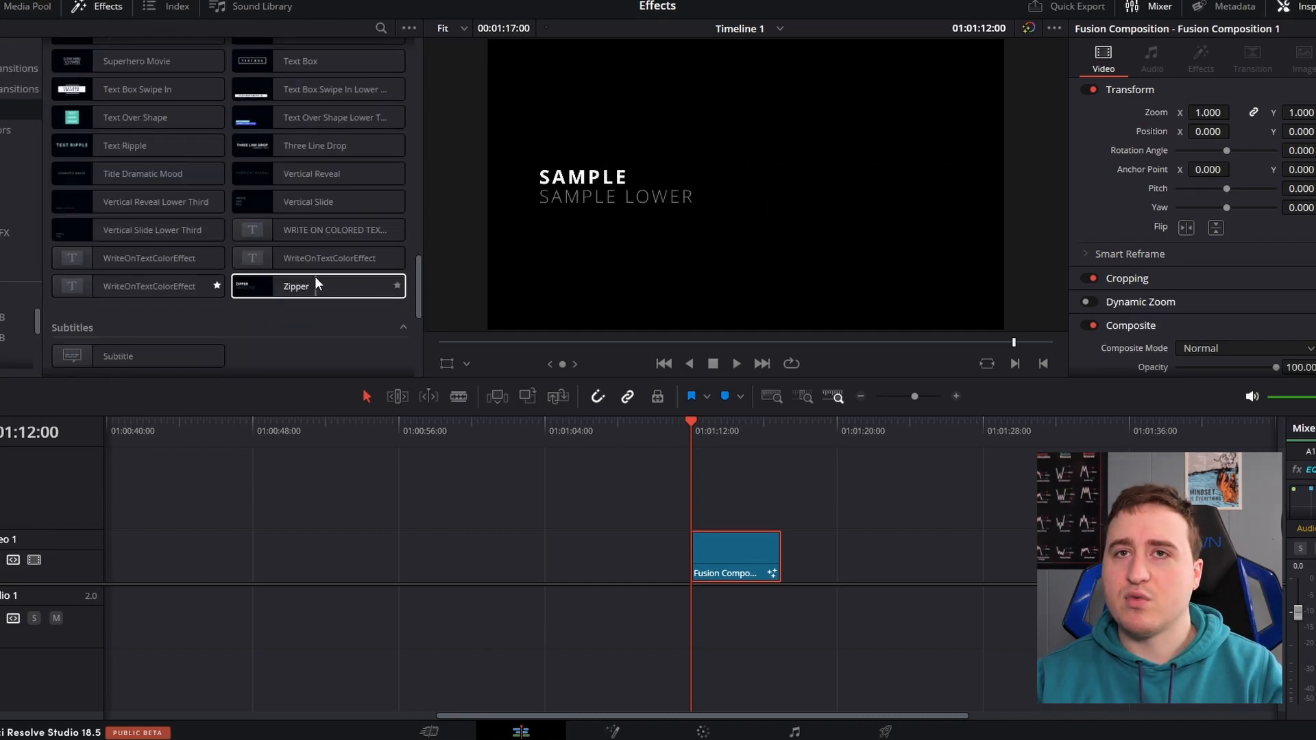
{"action": "scroll", "coordinate": [315, 276], "scroll_direction": "down", "scroll_amount": 3}
{"action": "scroll", "coordinate": [315, 277], "scroll_direction": "down", "scroll_amount": 1}
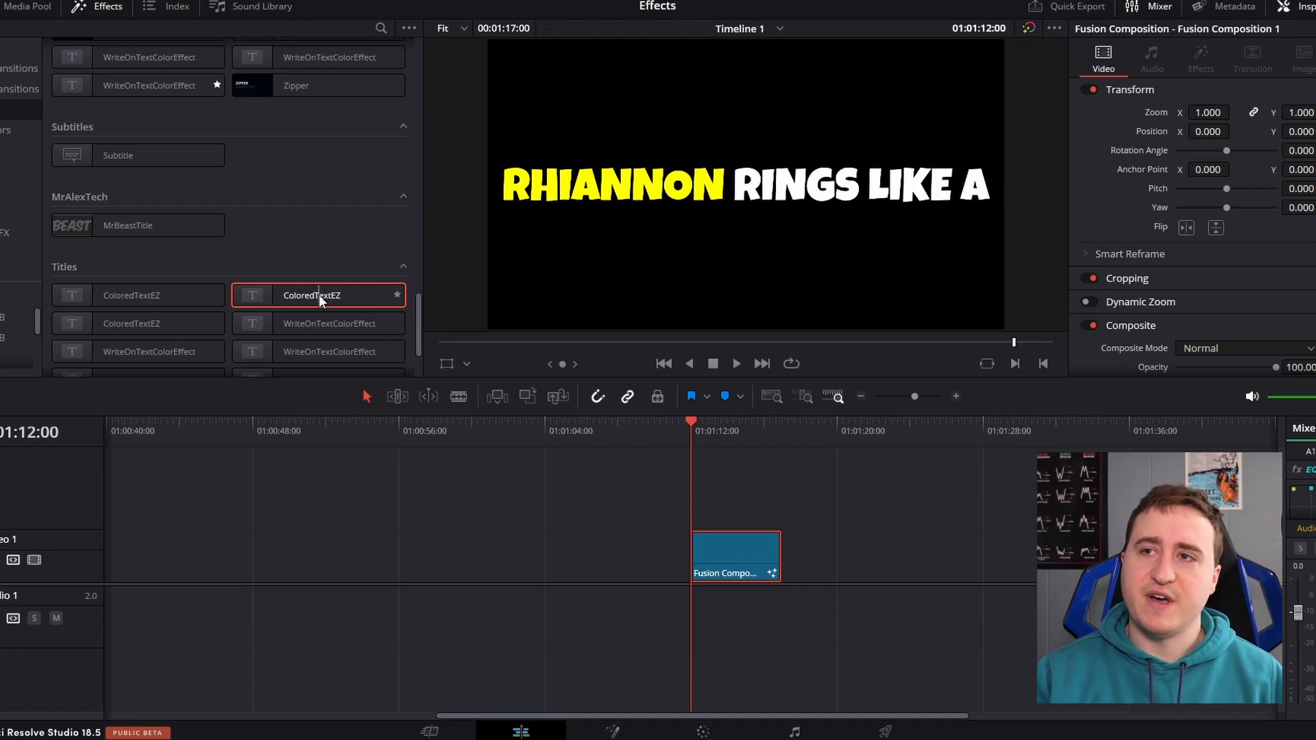
{"action": "left_click_drag", "start_coordinate": [332, 294], "coordinate": [415, 548]}
{"action": "left_click", "coordinate": [434, 543]}
{"action": "left_click", "coordinate": [447, 425]}
{"action": "left_click", "coordinate": [413, 437]}
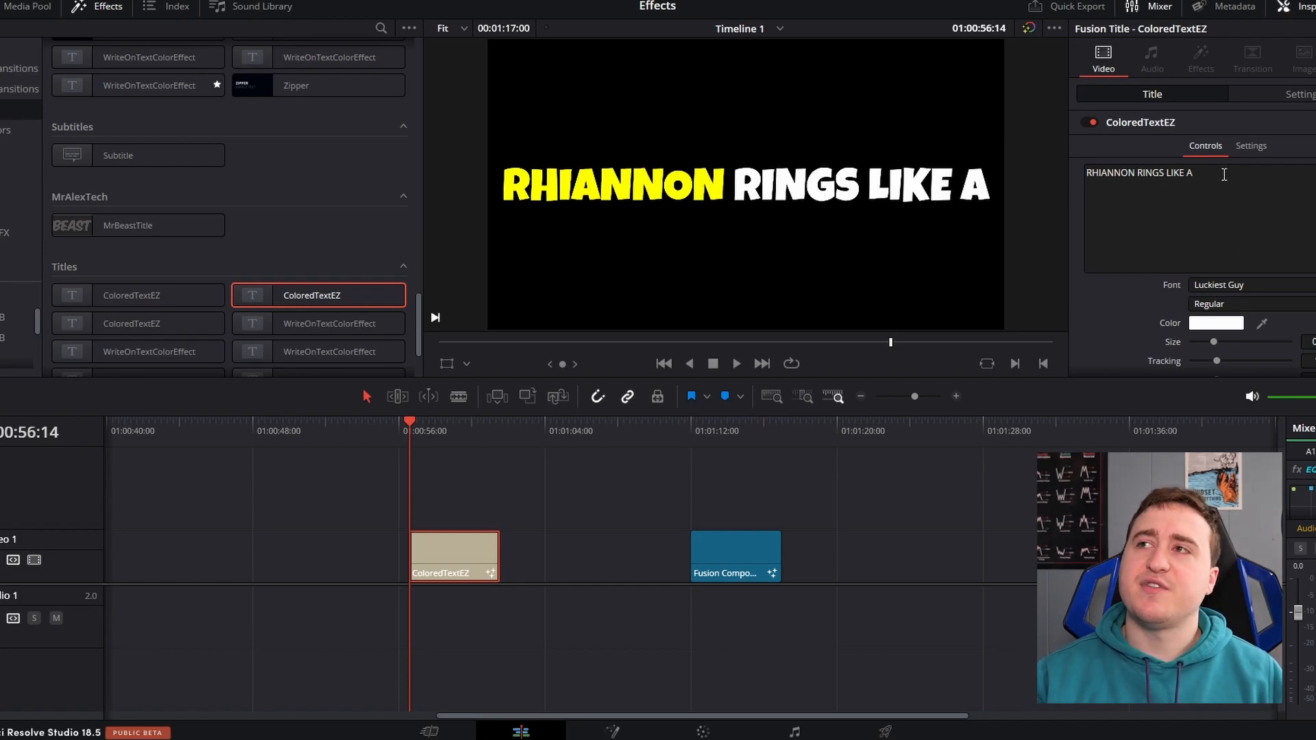
Extend the ColoredTextEZ title's yellow Write On range over the whole text and change that text layer's color to dark red
{"action": "scroll", "coordinate": [1258, 193], "scroll_direction": "down", "scroll_amount": 15}
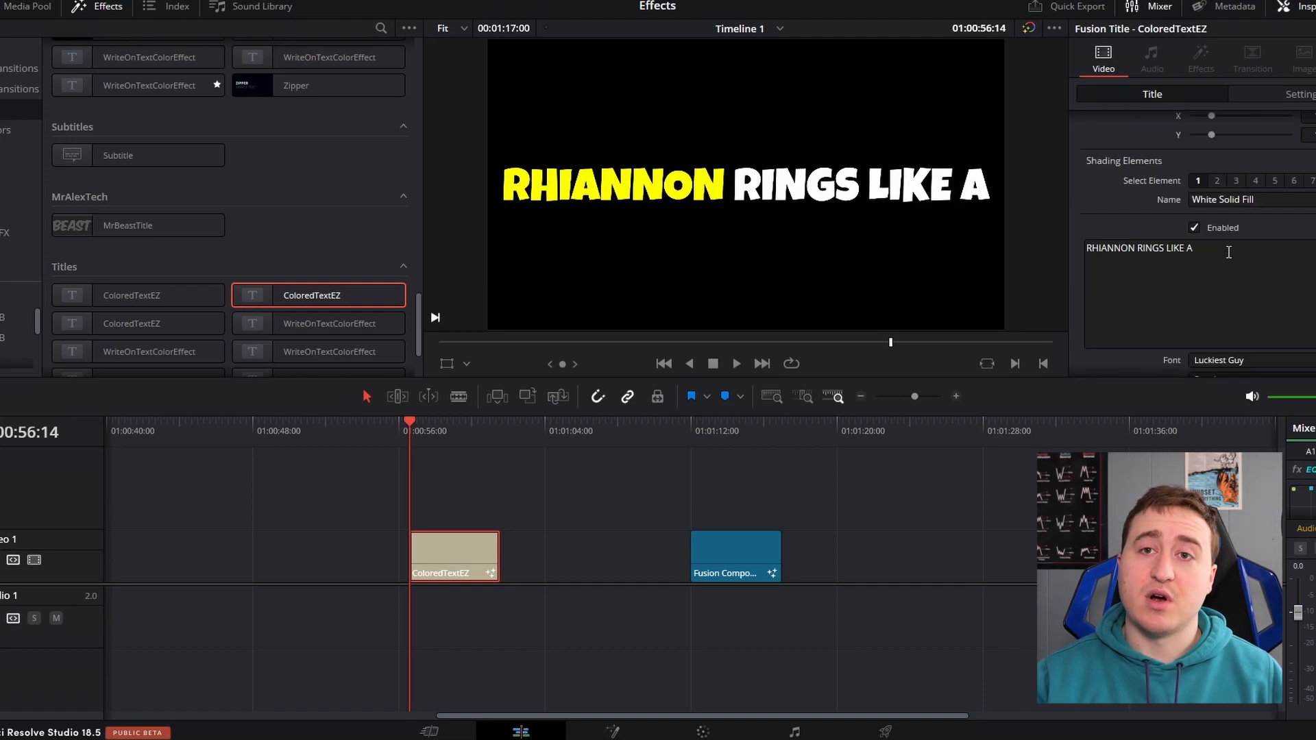
{"action": "scroll", "coordinate": [1229, 252], "scroll_direction": "up", "scroll_amount": 15}
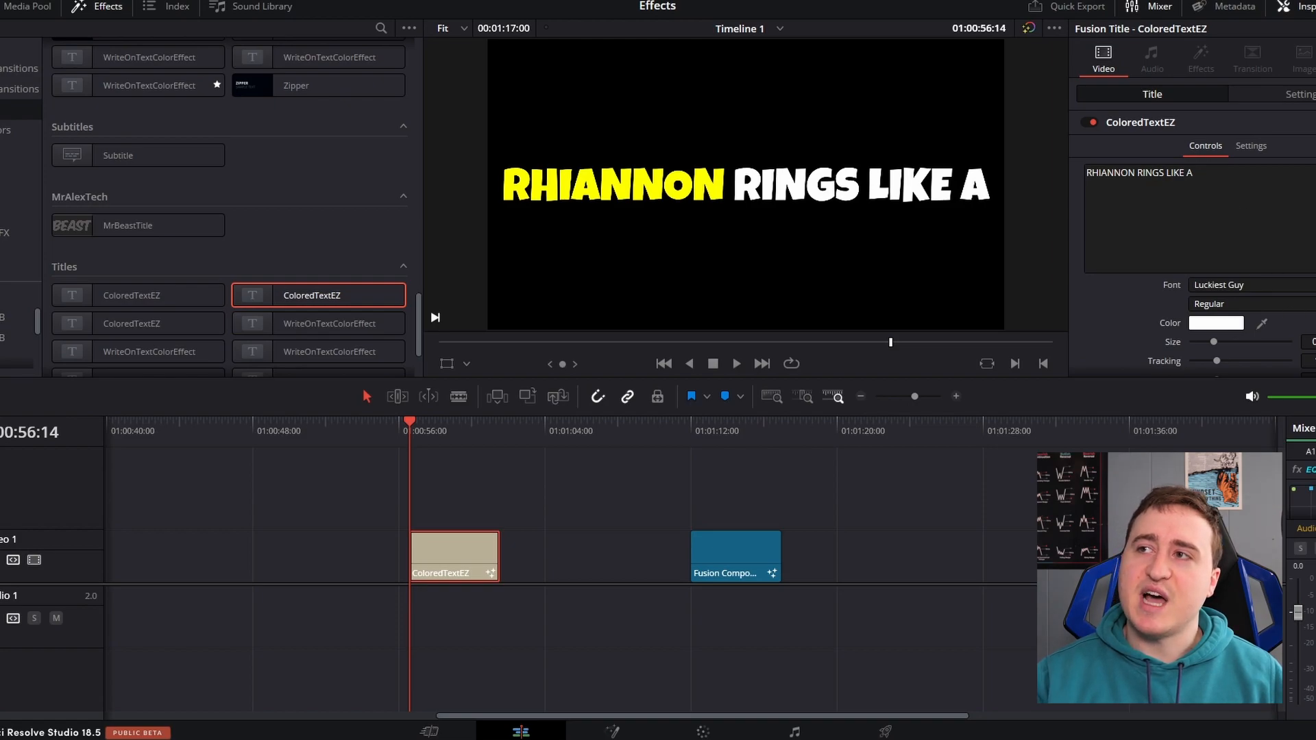
{"action": "scroll", "coordinate": [1228, 187], "scroll_direction": "down", "scroll_amount": 10}
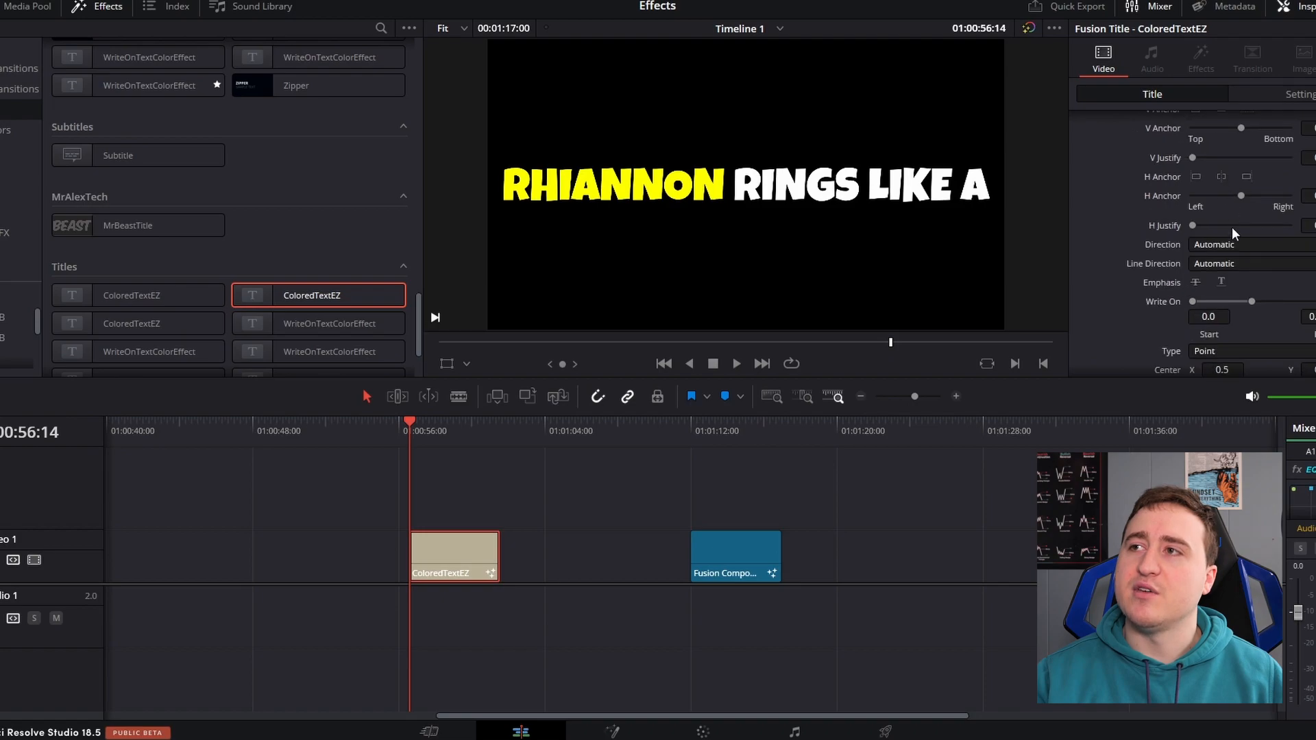
{"action": "left_click_drag", "start_coordinate": [1251, 302], "coordinate": [1193, 302]}
{"action": "scroll", "coordinate": [1228, 206], "scroll_direction": "up", "scroll_amount": 8}
{"action": "left_click", "coordinate": [1217, 262]}
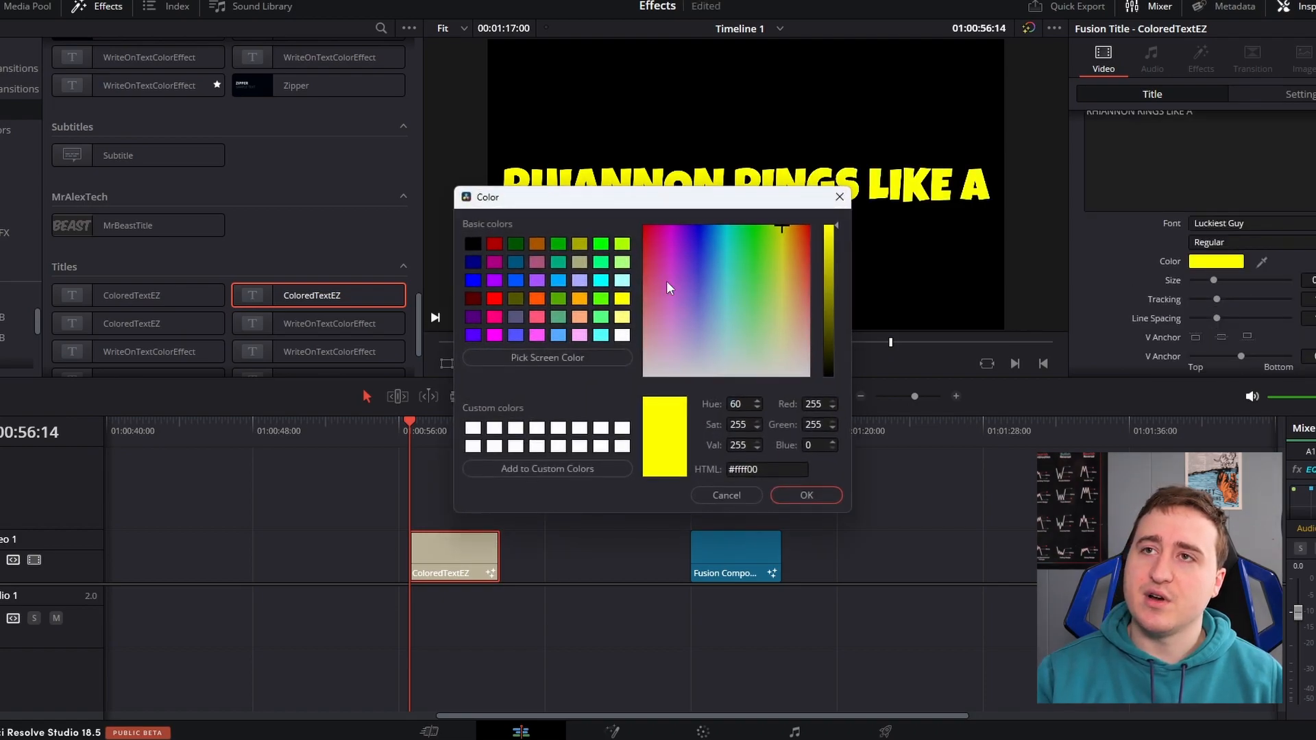
{"action": "left_click", "coordinate": [495, 240]}
{"action": "left_click_drag", "start_coordinate": [644, 197], "coordinate": [854, 319]}
{"action": "left_click", "coordinate": [1011, 617]}
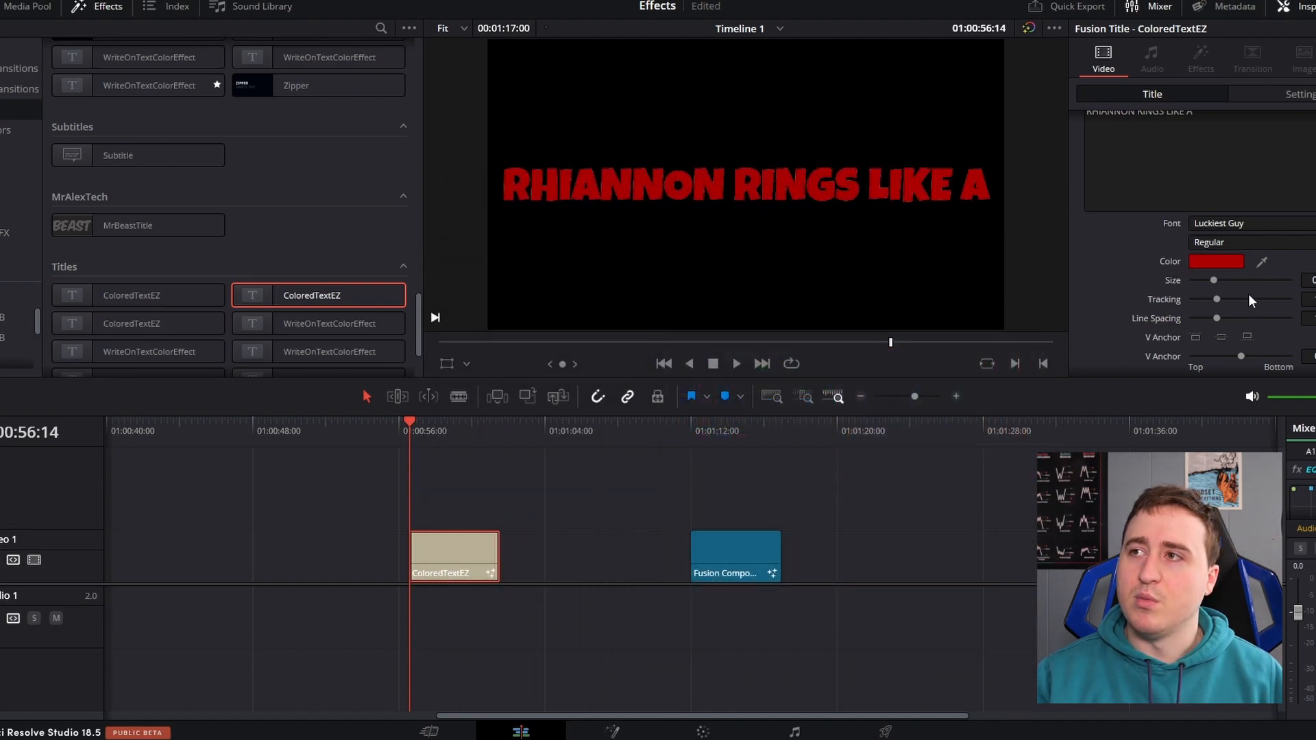
Animate the red layer's Write On end from covering "RHIANNON R" at the title's start to the whole text at 01:00:58:23
{"action": "scroll", "coordinate": [1251, 296], "scroll_direction": "down", "scroll_amount": 6}
{"action": "left_click_drag", "start_coordinate": [1307, 255], "coordinate": [1263, 256]}
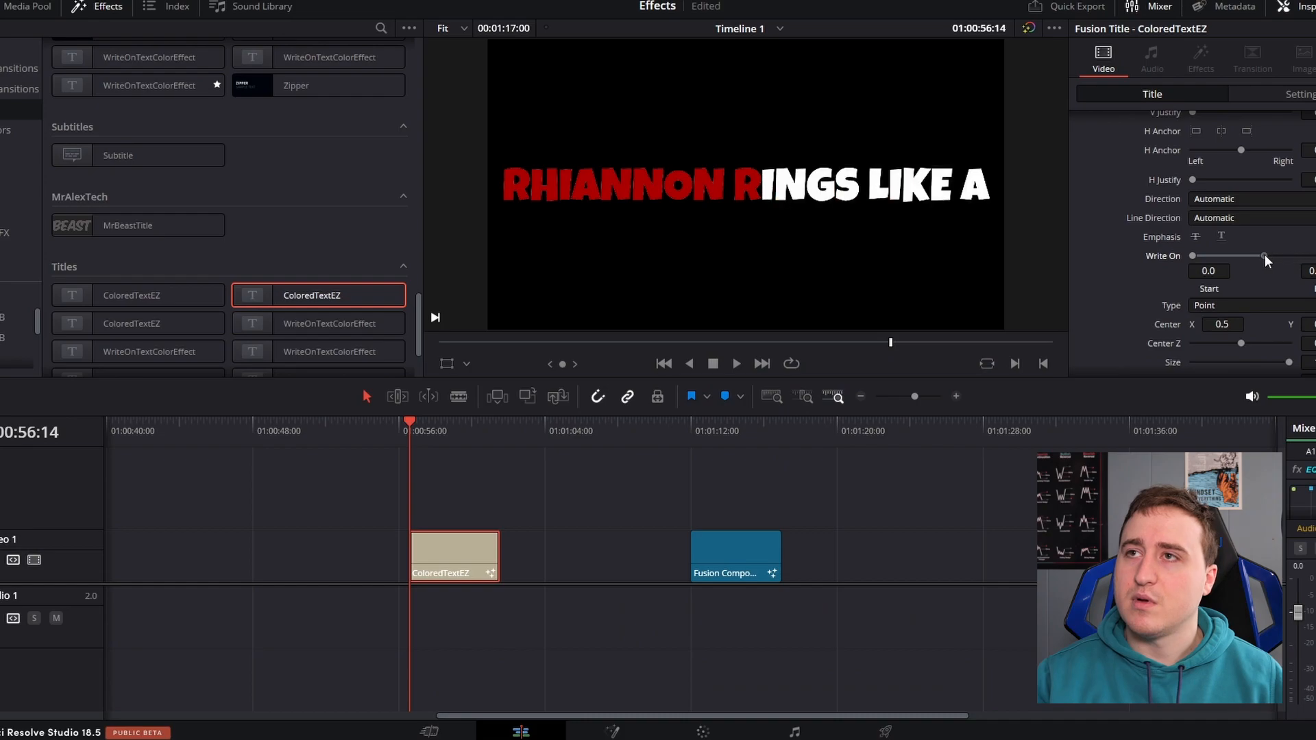
{"action": "left_click", "coordinate": [453, 432]}
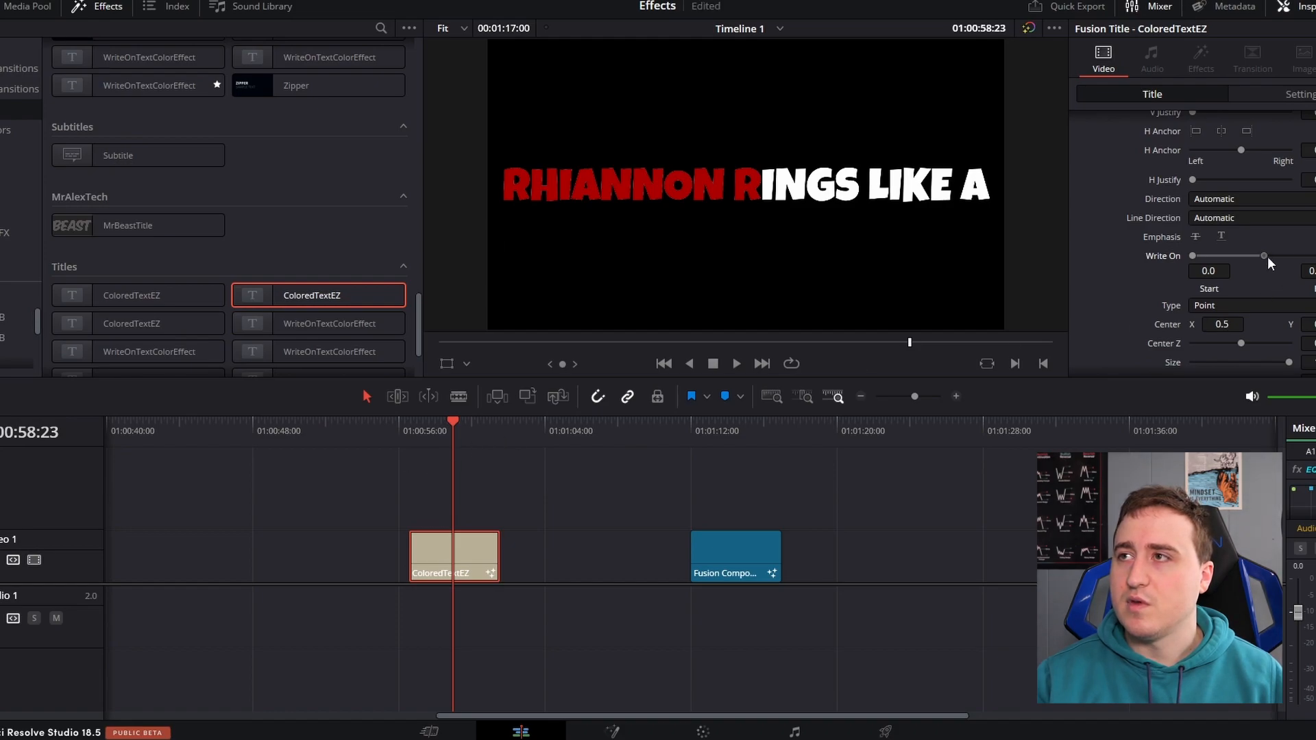
{"action": "left_click_drag", "start_coordinate": [1265, 257], "coordinate": [1309, 256]}
Play the ColoredTextEZ title from its start to check the red write-on animation
{"action": "left_click_drag", "start_coordinate": [459, 438], "coordinate": [409, 425]}
{"action": "key", "text": "space"}
{"action": "key", "text": "space"}
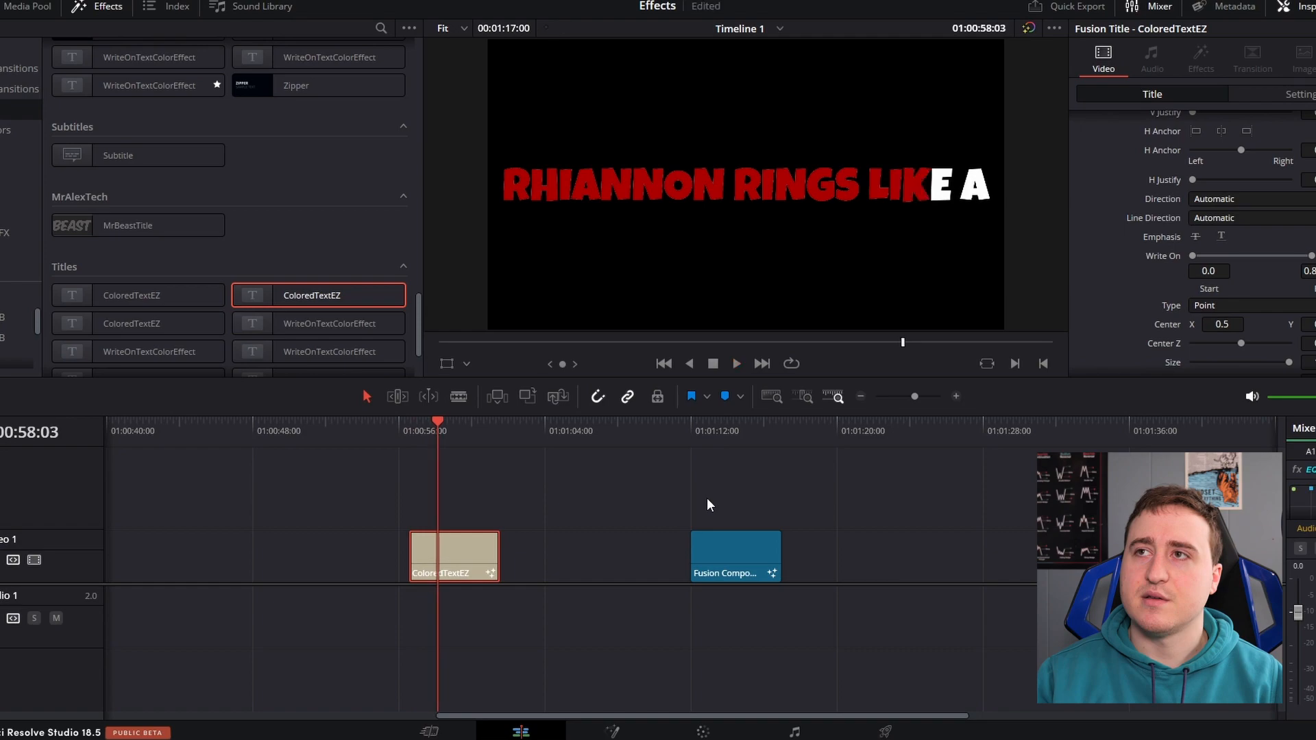
{"action": "key", "text": "space"}
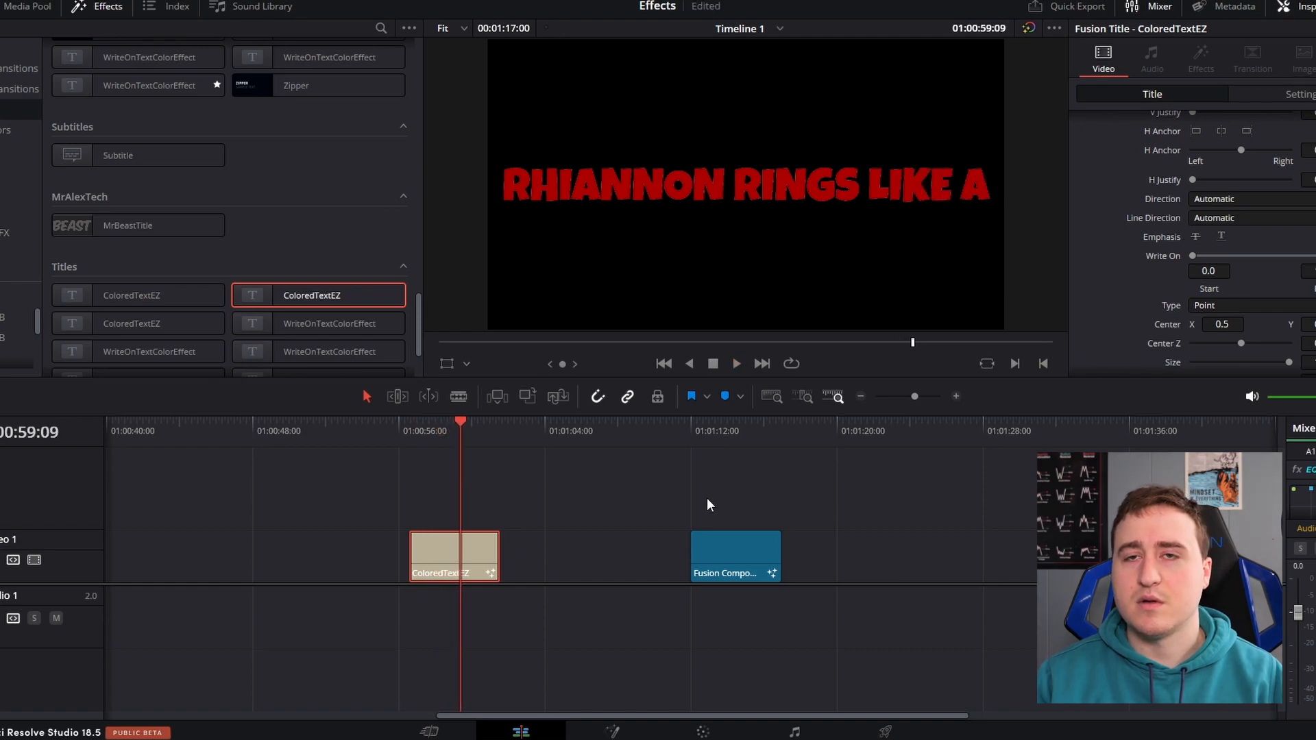